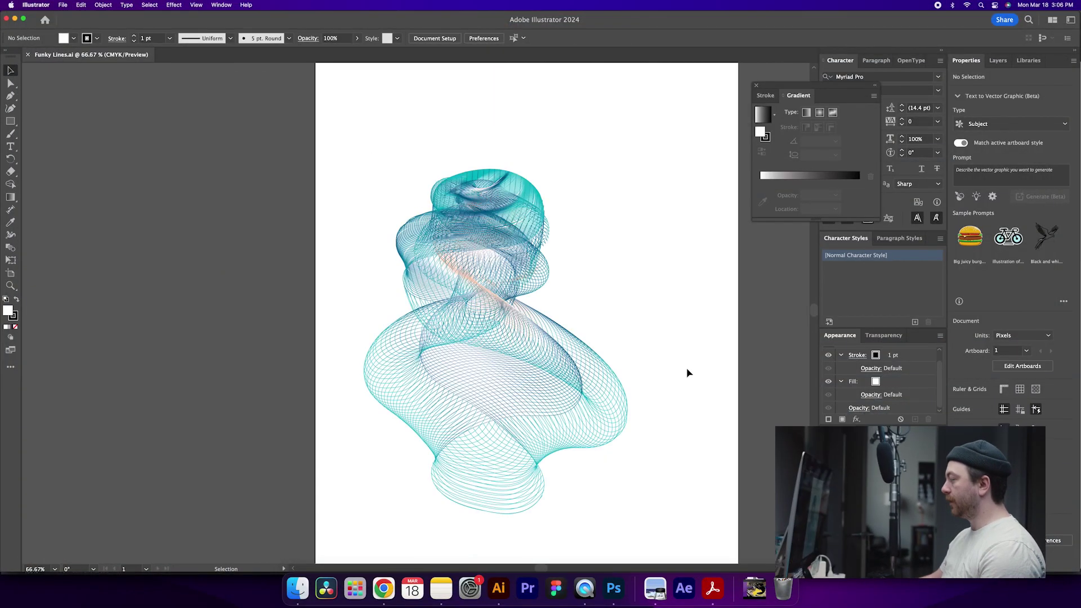
{"action": "key", "text": "super+equal"}
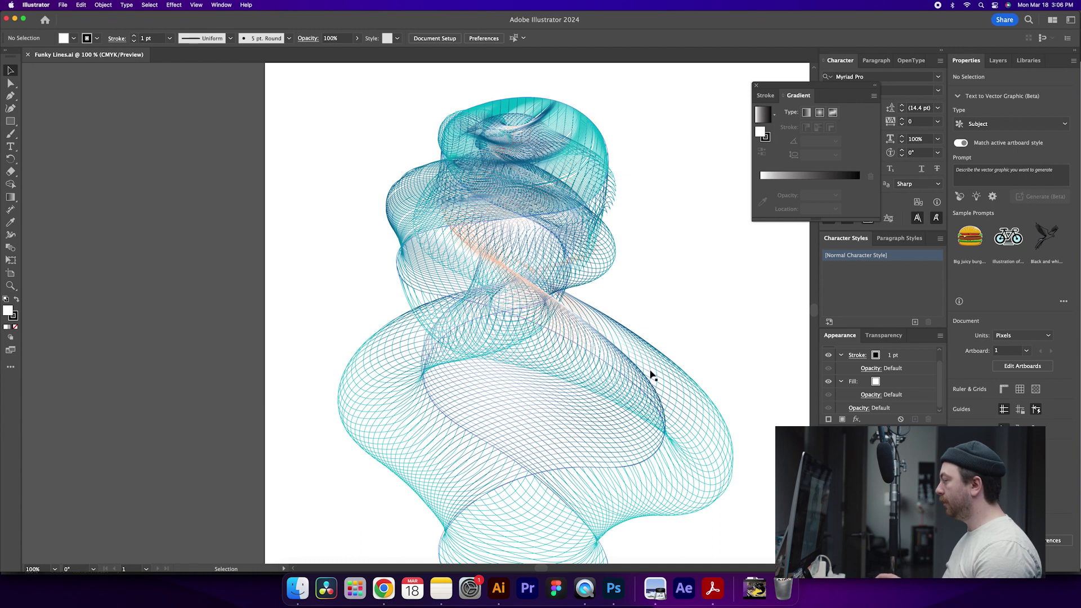
Inspect the finished helix artwork up close and zoomed out, then start a new 1000 × 1500 px document
{"action": "key", "text": "super+minus"}
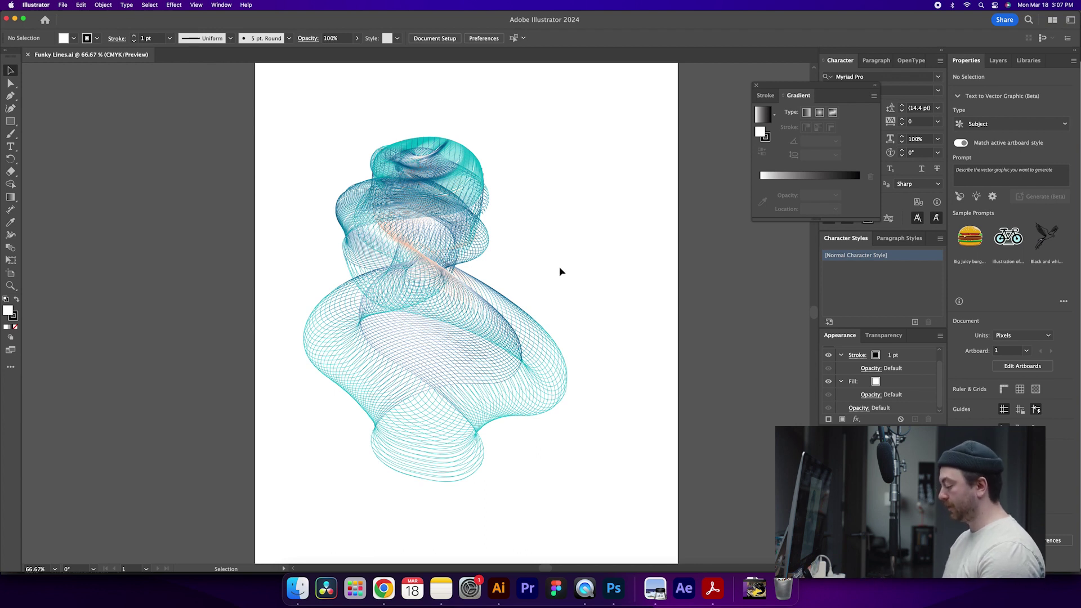
{"action": "key", "text": "super+n"}
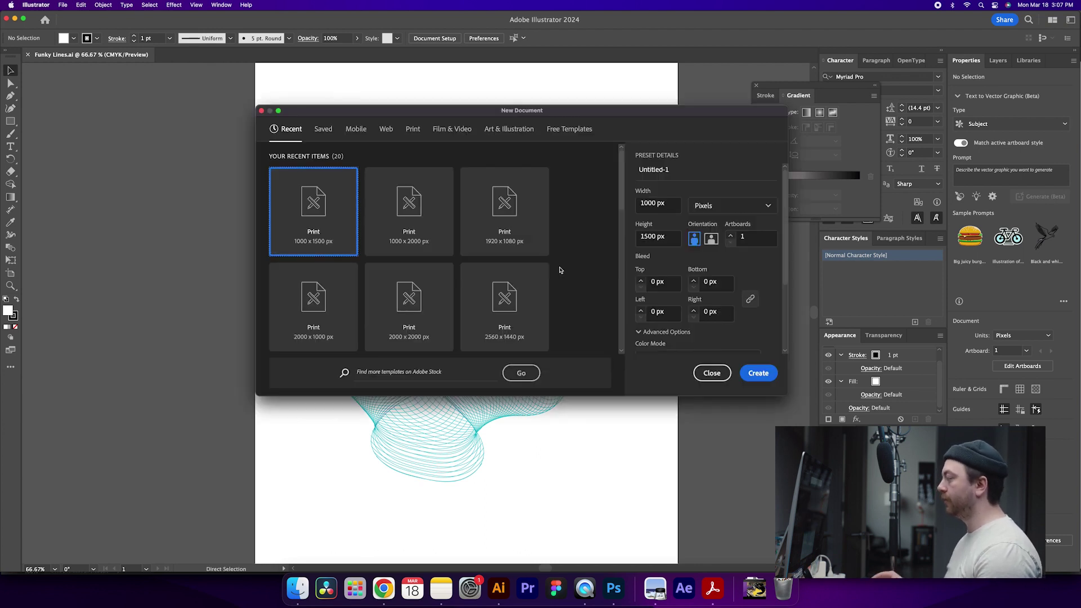
Create the 1000 × 1500 px document and draw a straight vertical line near the left with no fill
{"action": "left_click", "coordinate": [759, 373]}
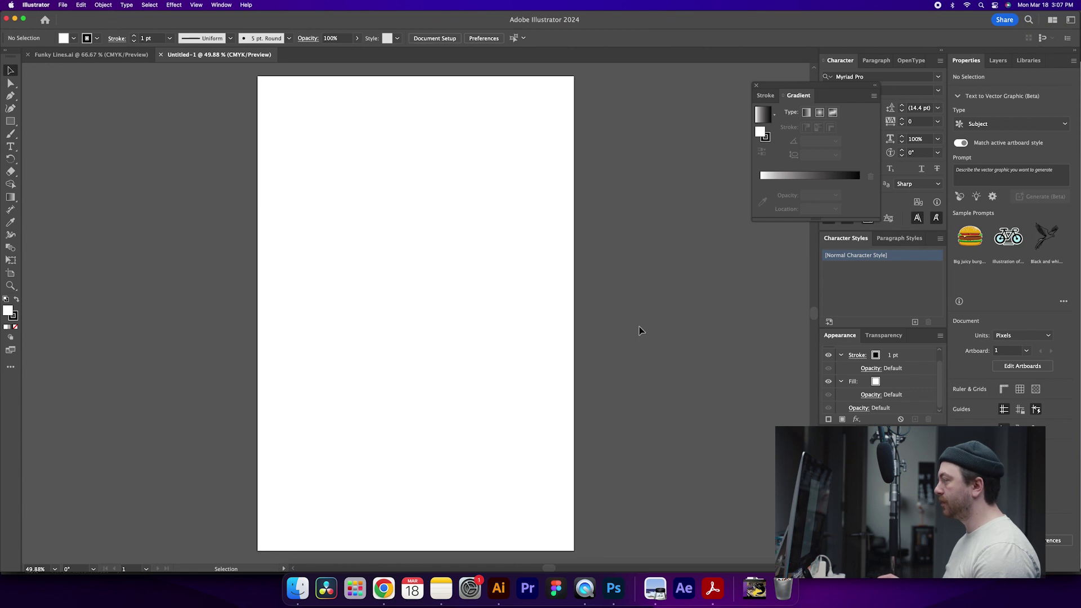
{"action": "scroll", "coordinate": [639, 329], "scroll_direction": "left", "scroll_amount": 1}
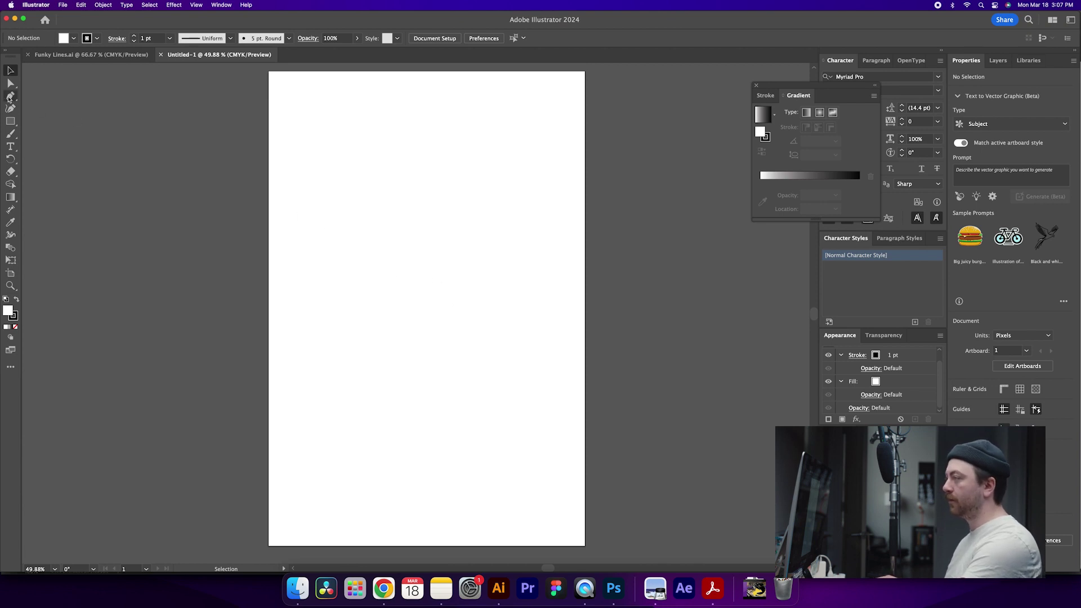
{"action": "key", "text": "p"}
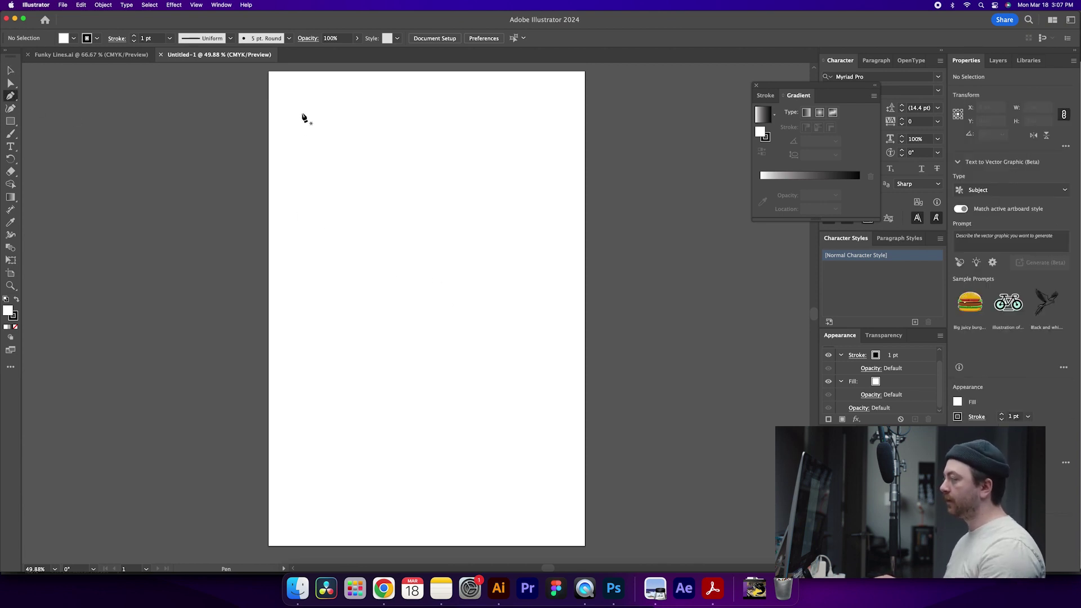
{"action": "left_click", "coordinate": [304, 124]}
{"action": "left_click", "coordinate": [304, 381]}
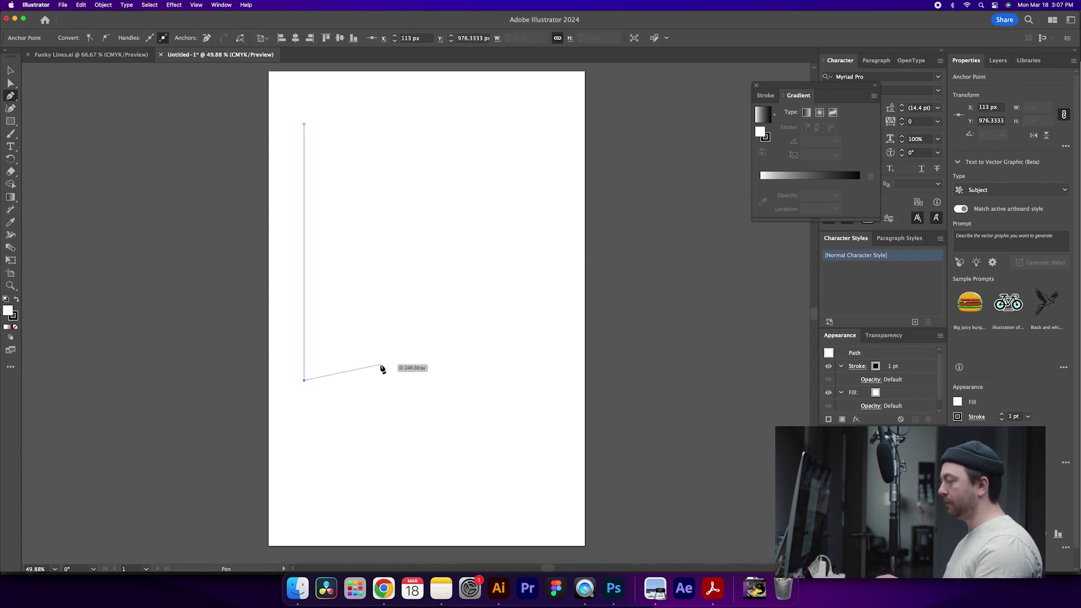
{"action": "key", "text": "v"}
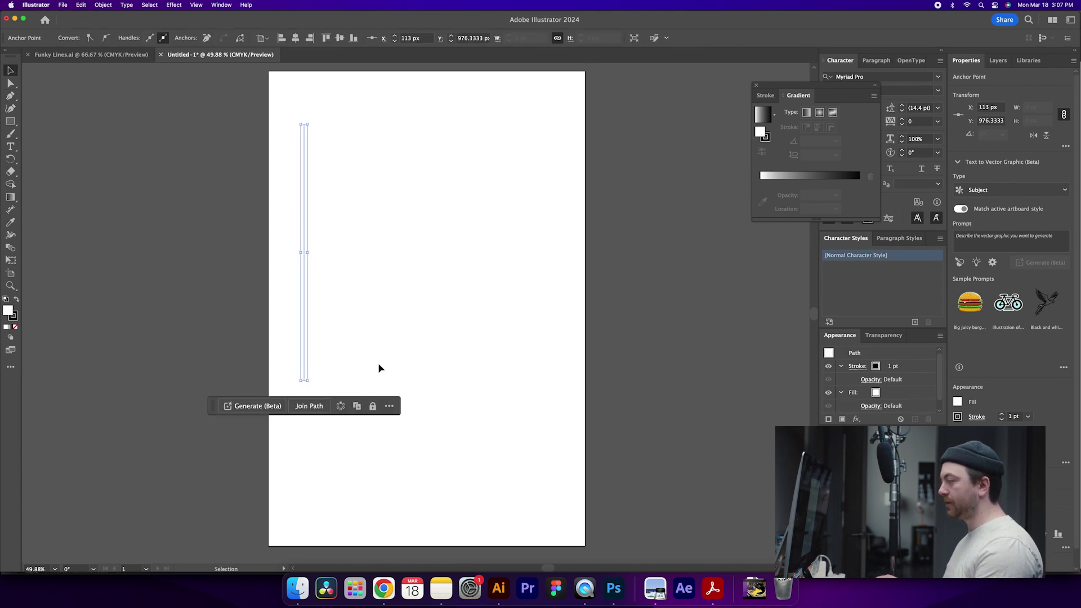
{"action": "left_click", "coordinate": [16, 328]}
Apply a radial white-to-black gradient to the vertical line's fill
{"action": "left_click", "coordinate": [307, 280]}
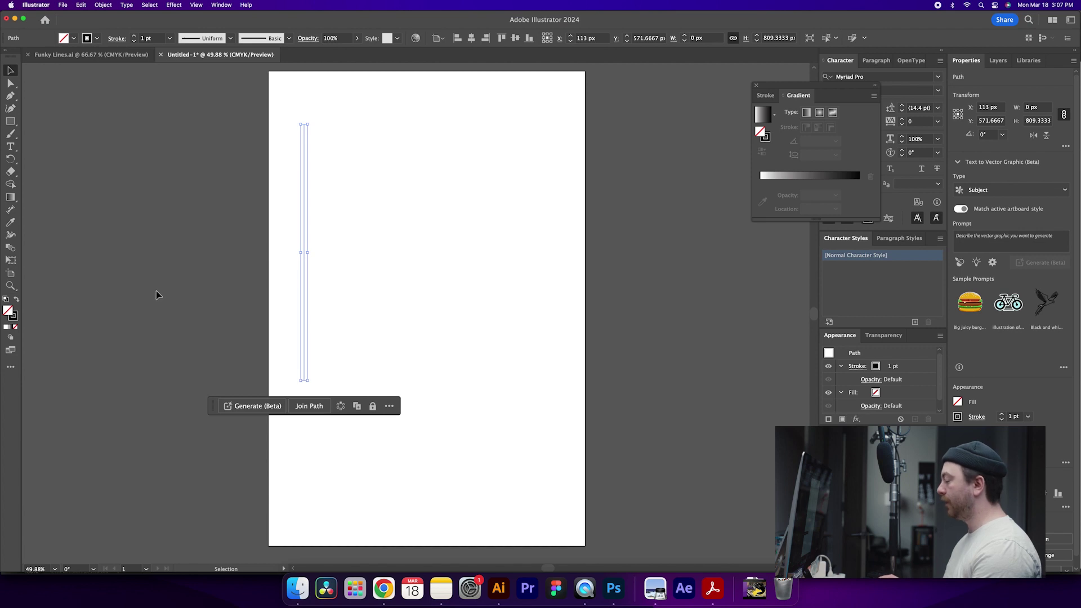
{"action": "left_click", "coordinate": [11, 330]}
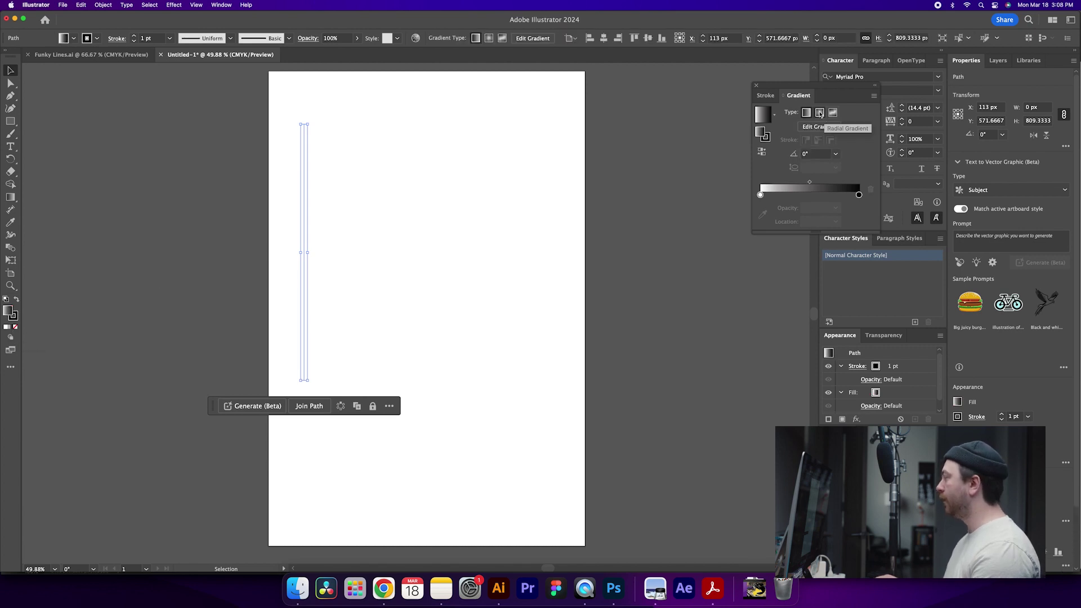
{"action": "left_click_drag", "start_coordinate": [831, 88], "coordinate": [742, 103]}
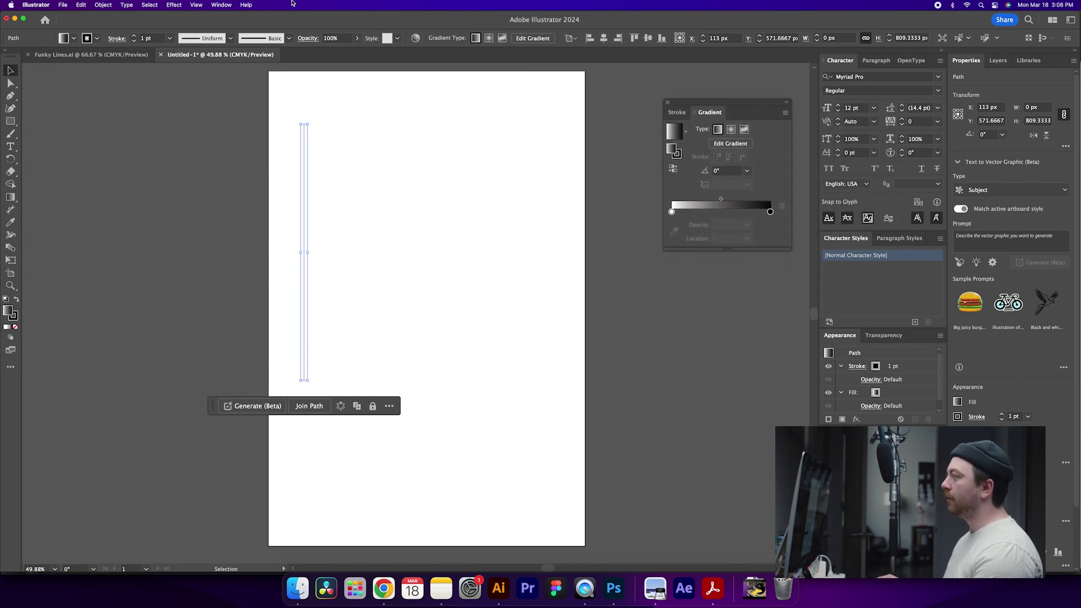
{"action": "left_click", "coordinate": [216, 5]}
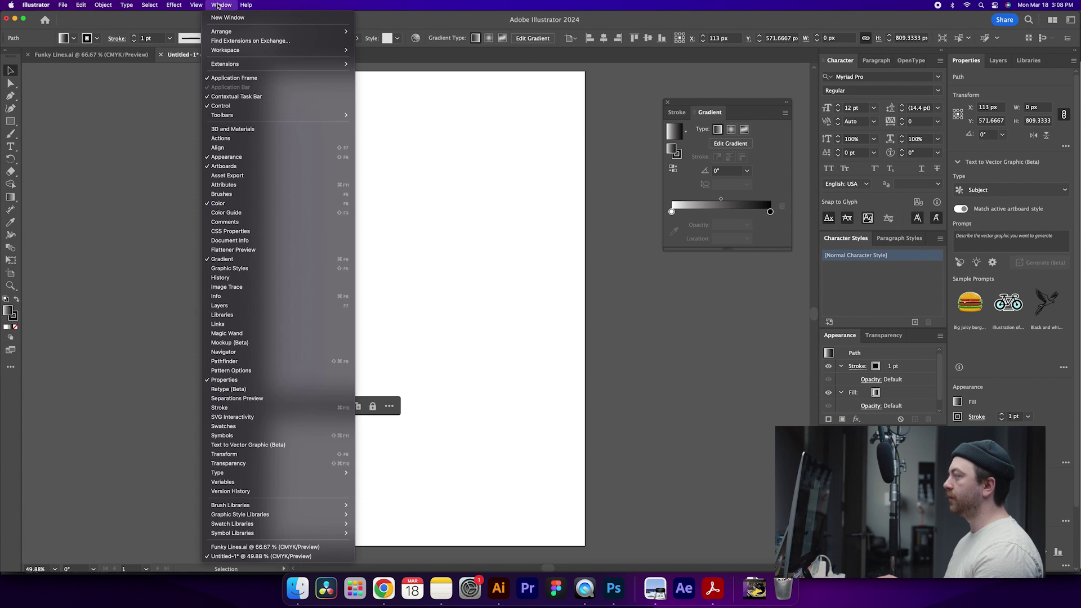
{"action": "mouse_move", "coordinate": [246, 4]}
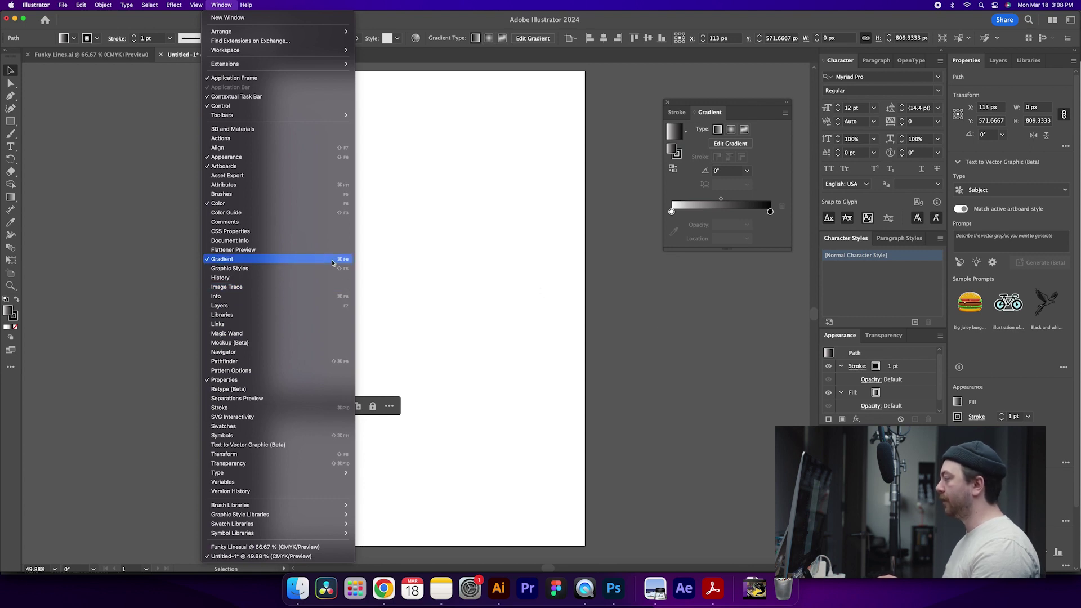
{"action": "left_click", "coordinate": [716, 372]}
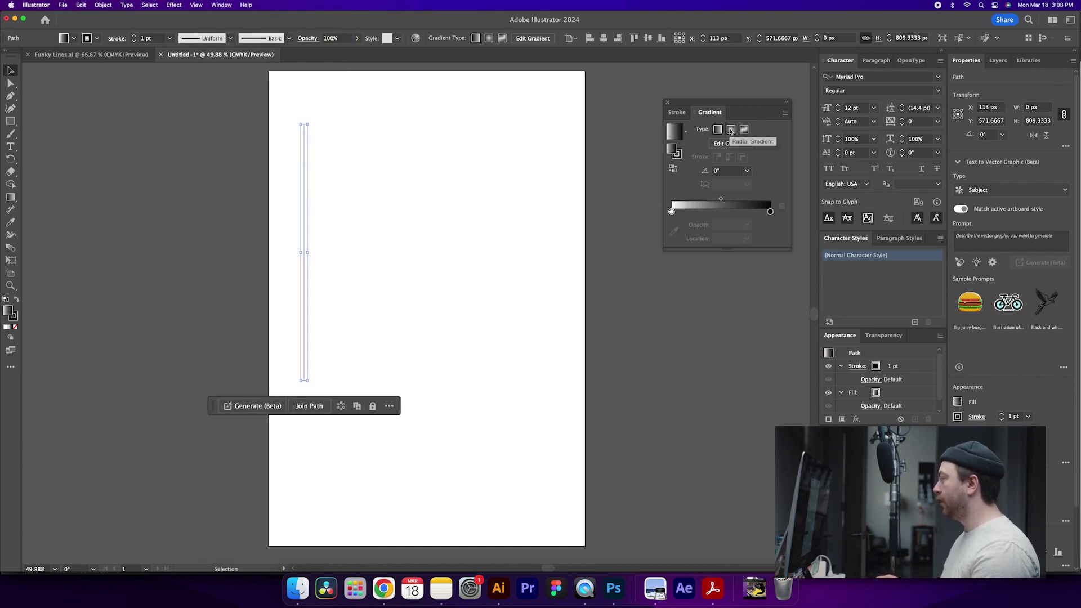
{"action": "left_click", "coordinate": [731, 130]}
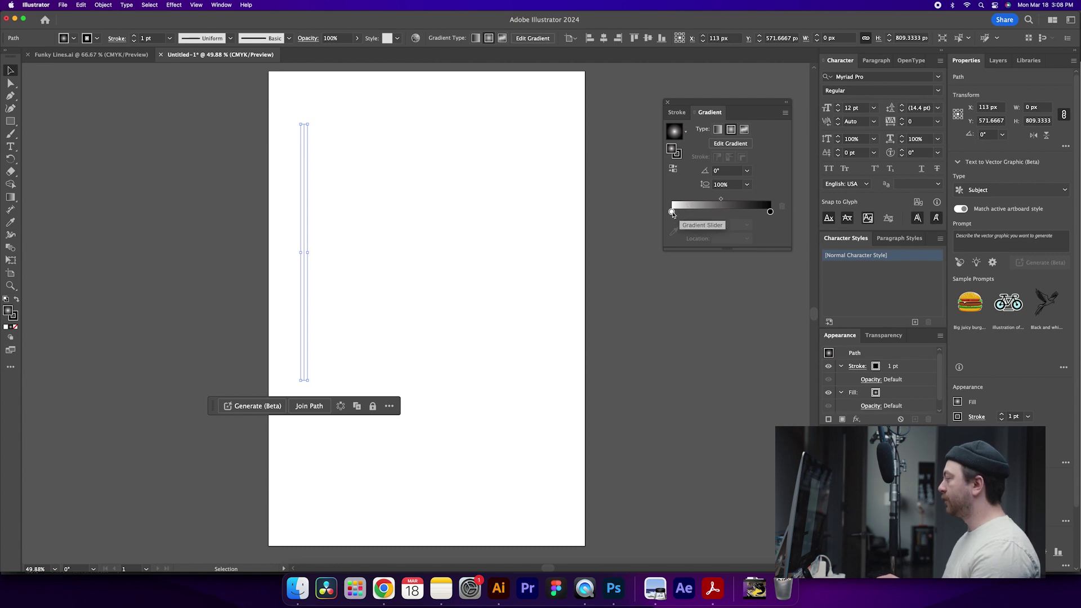
Recolour the gradient's white start stop to orange #ff7200 using the RGB sliders
{"action": "double_click", "coordinate": [672, 213]}
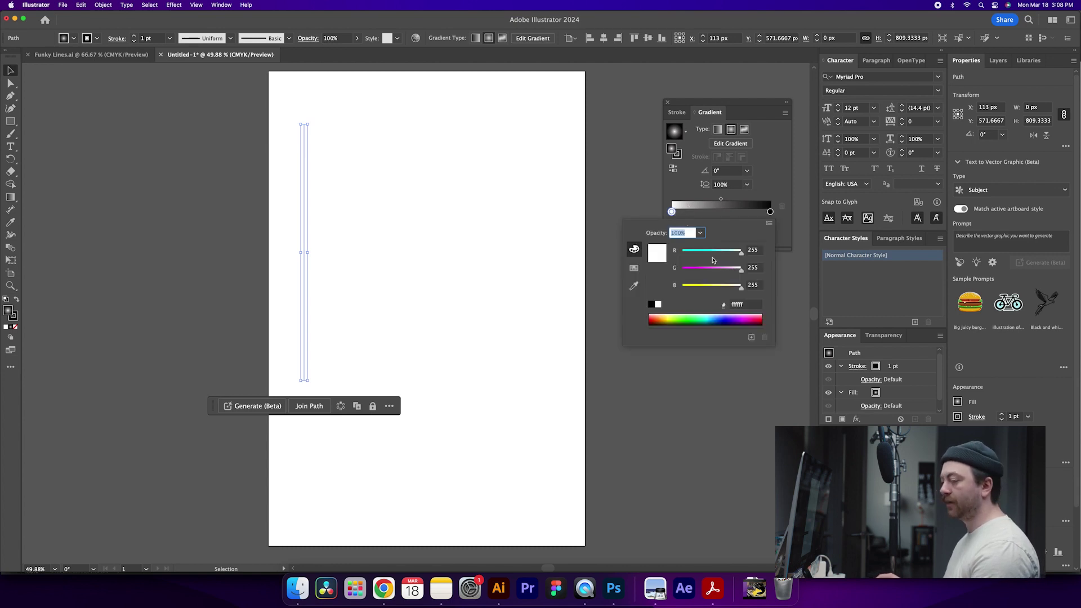
{"action": "left_click", "coordinate": [769, 225]}
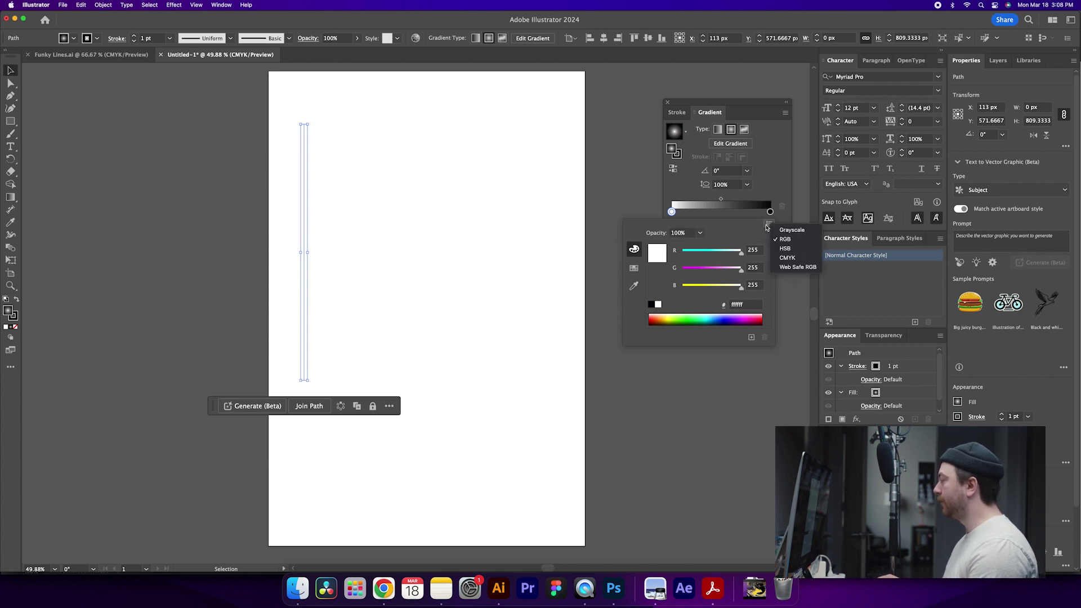
{"action": "left_click", "coordinate": [785, 239]}
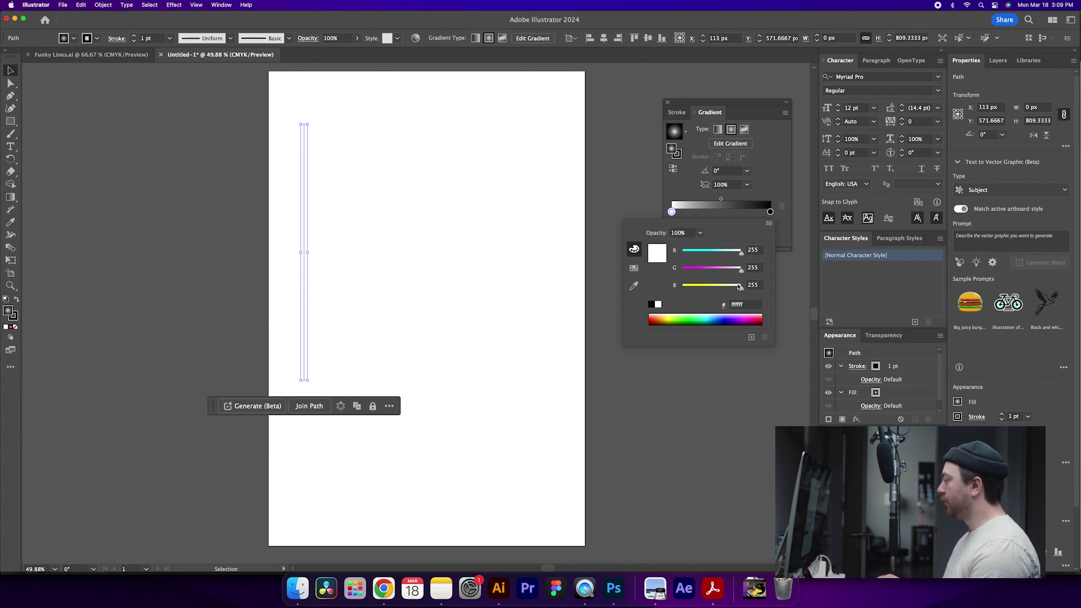
{"action": "left_click_drag", "start_coordinate": [741, 286], "coordinate": [692, 290]}
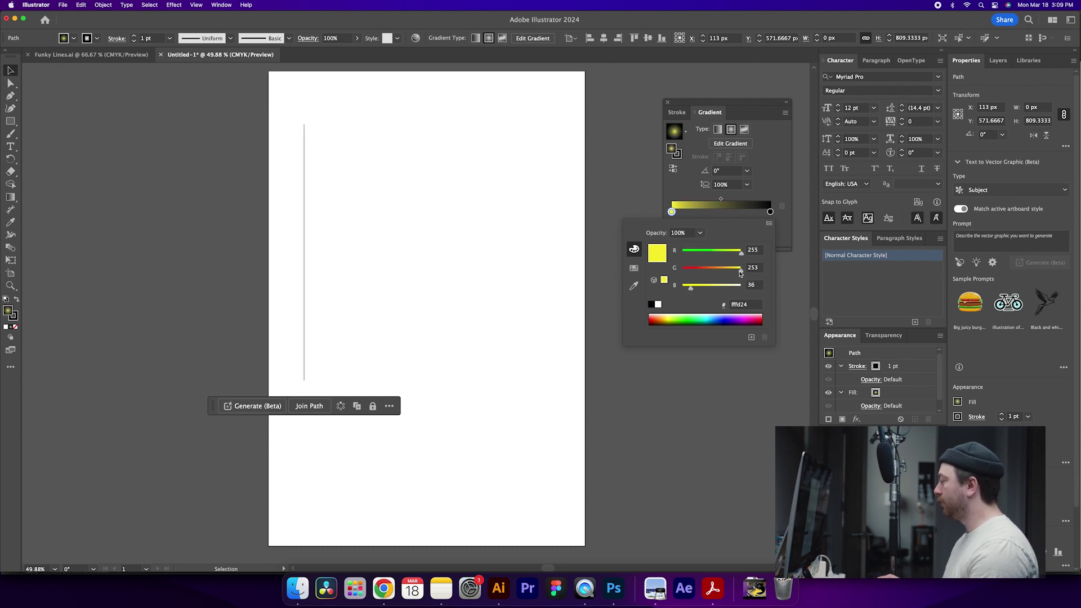
{"action": "left_click_drag", "start_coordinate": [741, 270], "coordinate": [707, 274]}
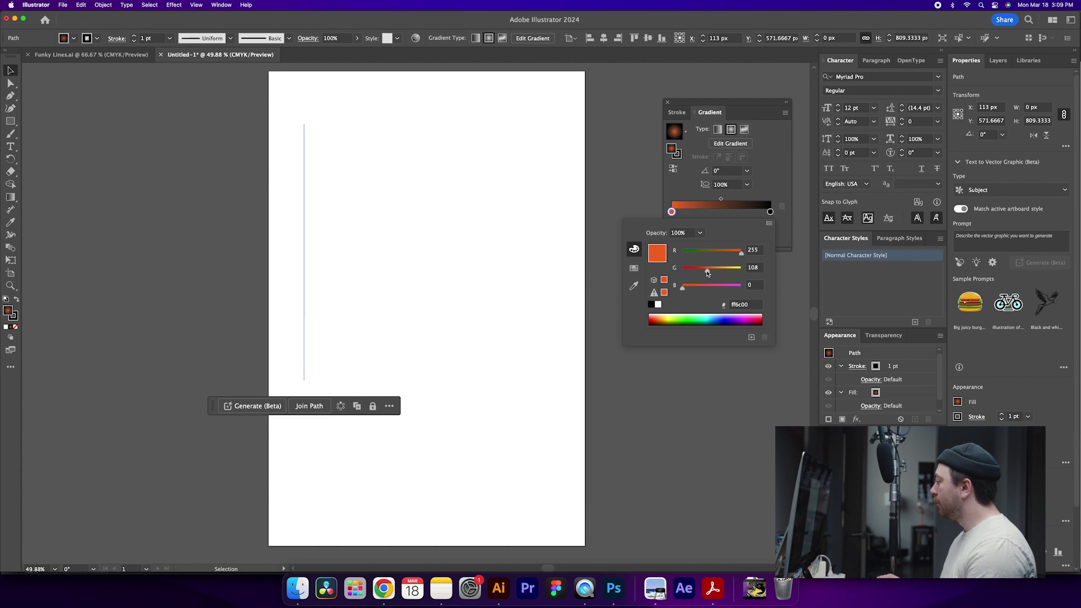
{"action": "left_click_drag", "start_coordinate": [714, 273], "coordinate": [709, 273]}
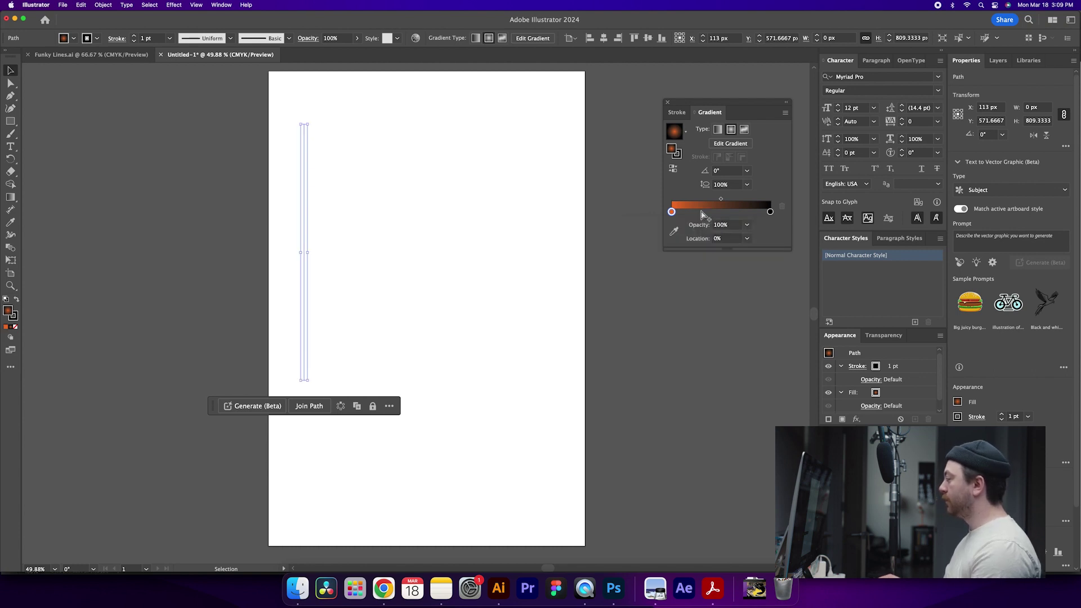
Add a white colour stop about 30% along the gradient
{"action": "left_click", "coordinate": [699, 216]}
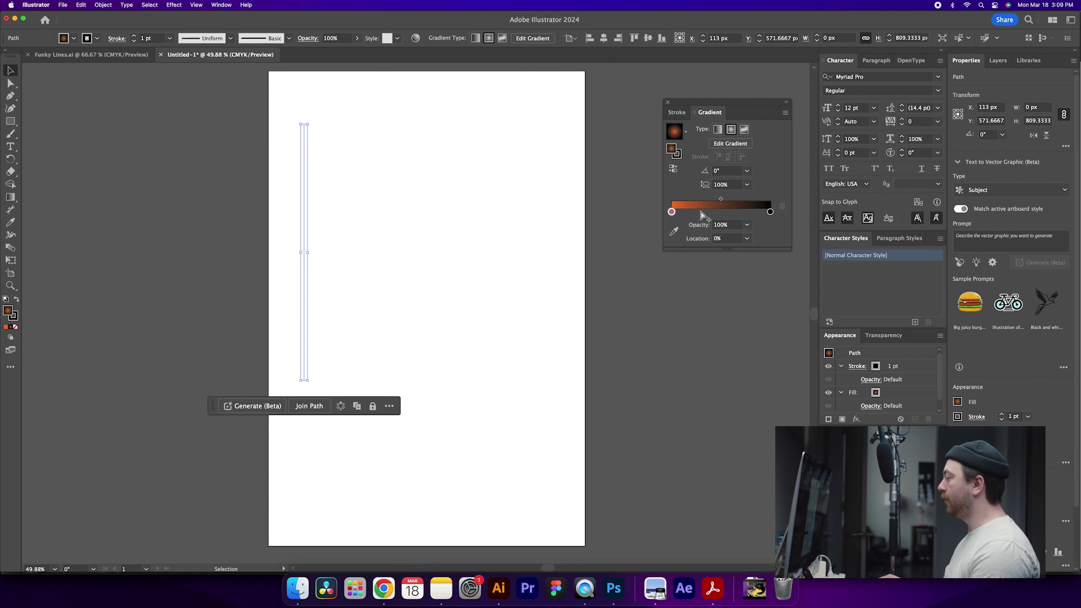
{"action": "left_click", "coordinate": [701, 213]}
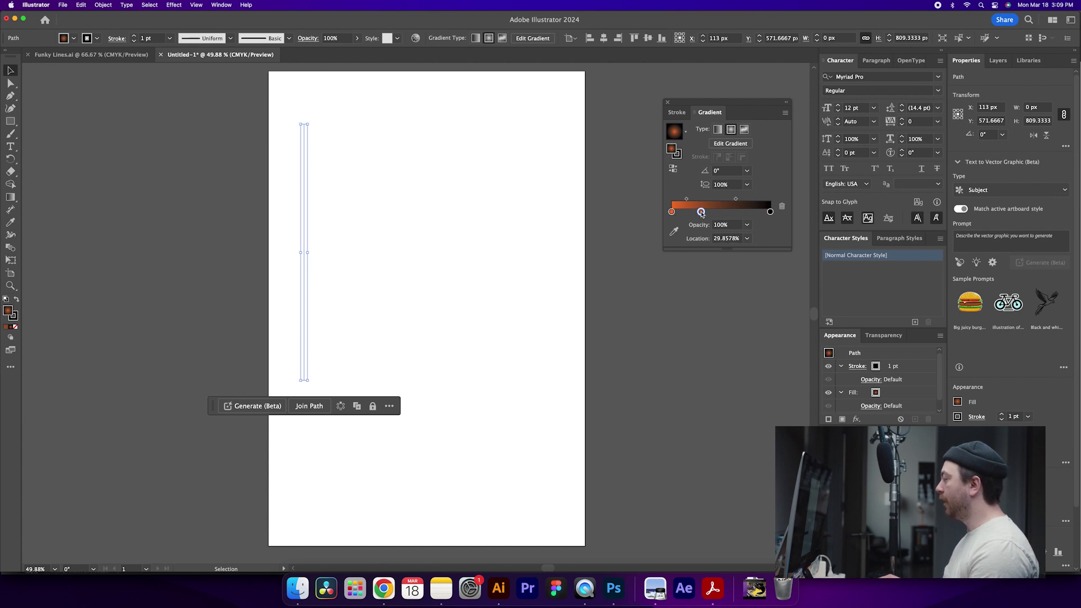
{"action": "double_click", "coordinate": [701, 212]}
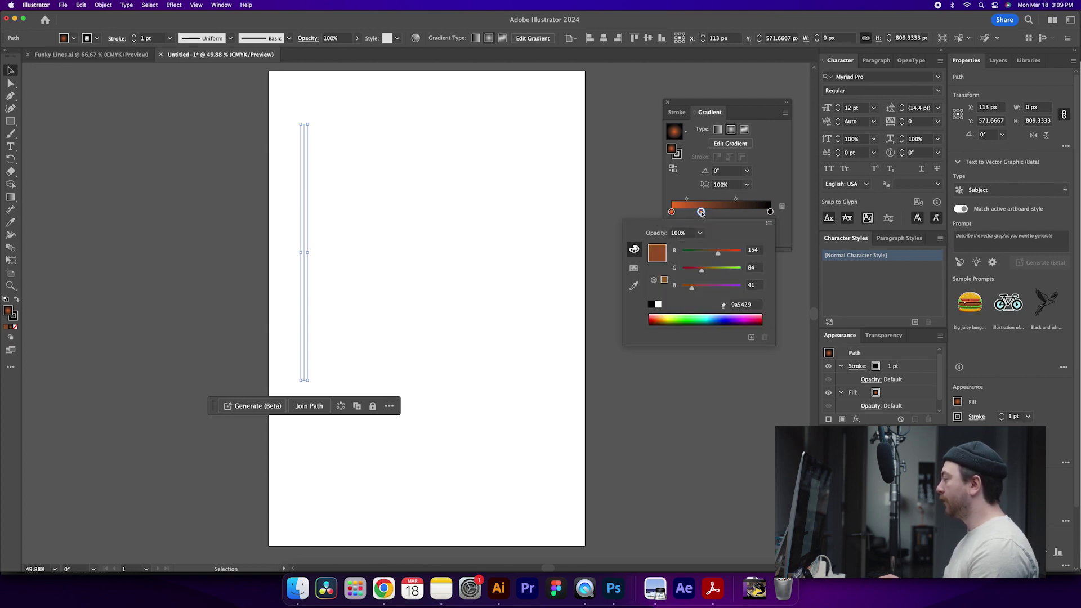
{"action": "left_click", "coordinate": [658, 305]}
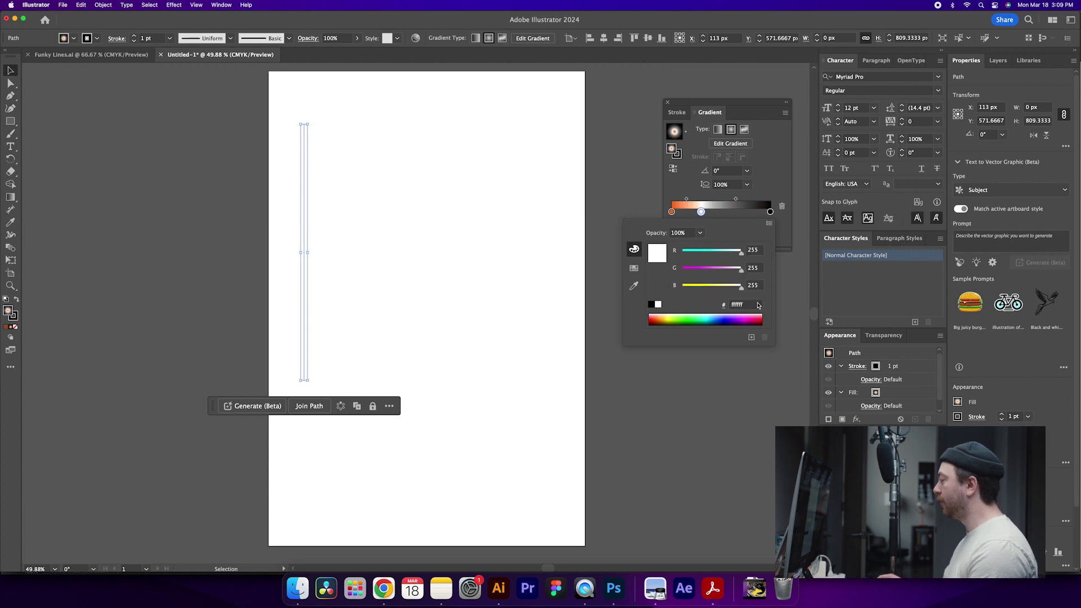
{"action": "left_click", "coordinate": [772, 173]}
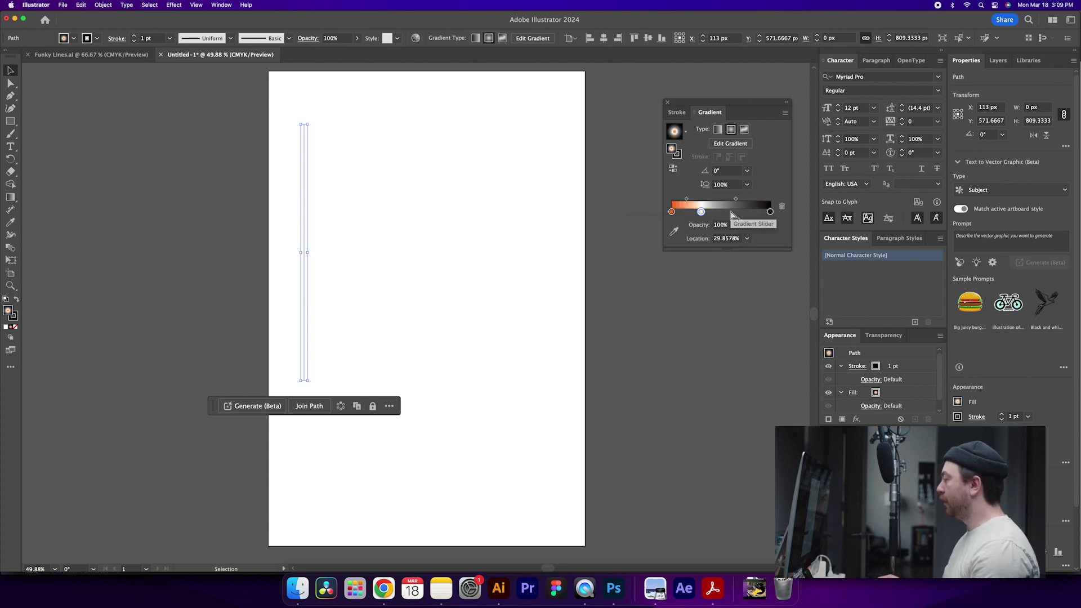
Add a light blue #61bbff stop about 62% along the gradient
{"action": "left_click", "coordinate": [733, 212]}
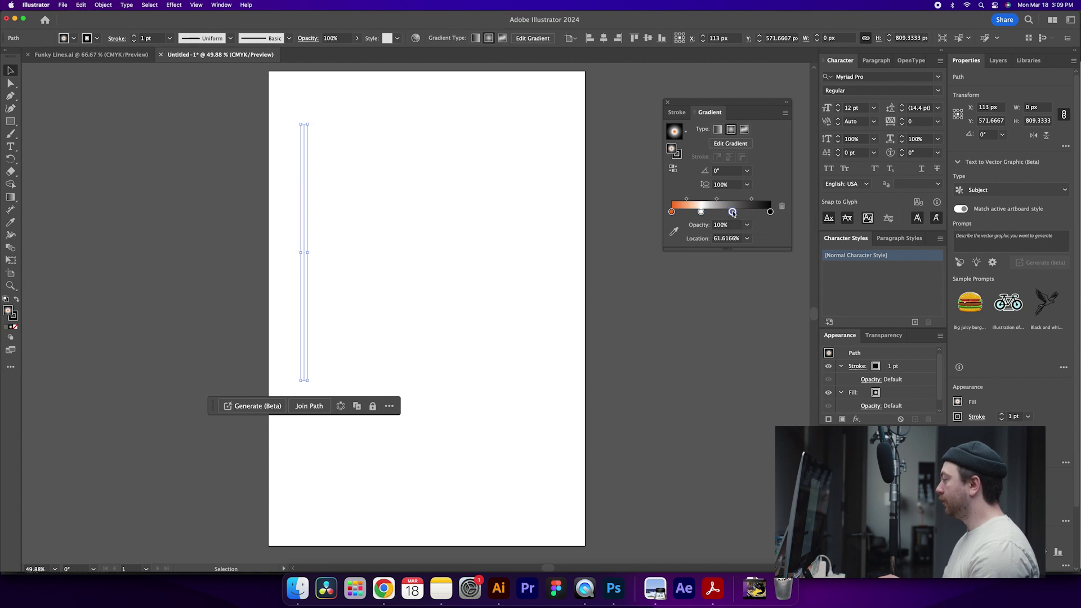
{"action": "double_click", "coordinate": [733, 213]}
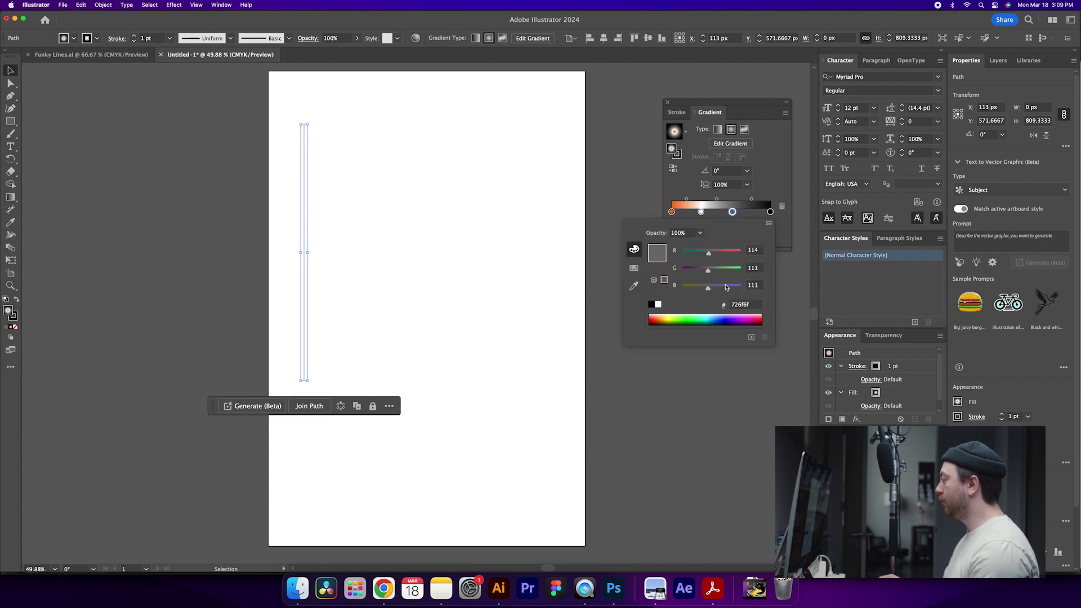
{"action": "left_click_drag", "start_coordinate": [711, 289], "coordinate": [742, 285]}
{"action": "mouse_move", "coordinate": [709, 270]}
{"action": "left_mouse_down"}
{"action": "mouse_move", "coordinate": [729, 271]}
{"action": "mouse_move", "coordinate": [703, 255]}
{"action": "mouse_move", "coordinate": [681, 259]}
{"action": "mouse_move", "coordinate": [712, 273]}
{"action": "mouse_move", "coordinate": [698, 273]}
{"action": "left_mouse_up"}
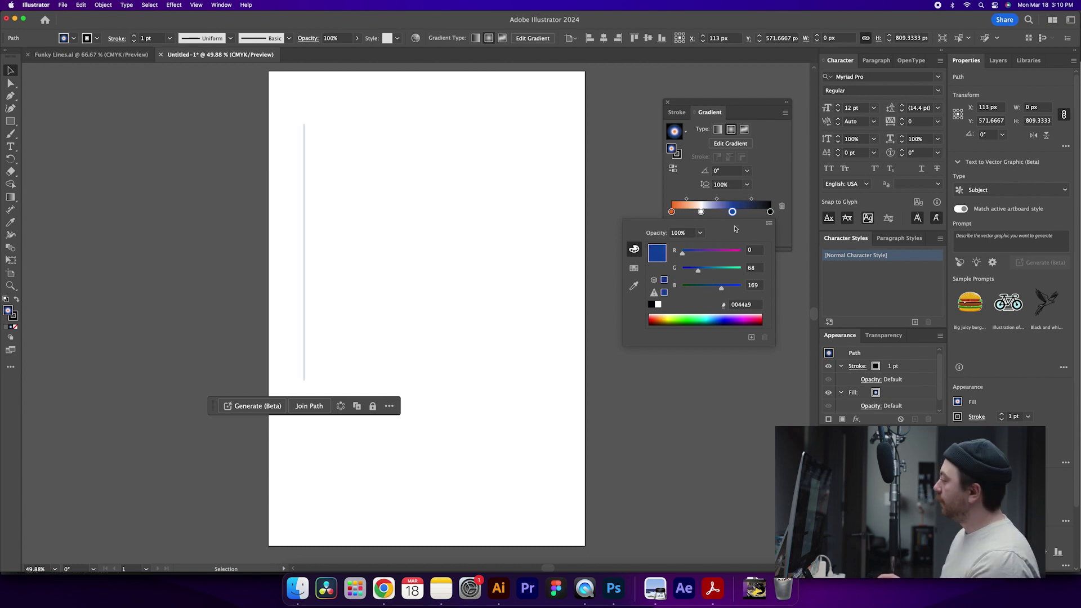
Turn the dark end stop light cyan and move the blue stop further right
{"action": "left_click", "coordinate": [770, 212]}
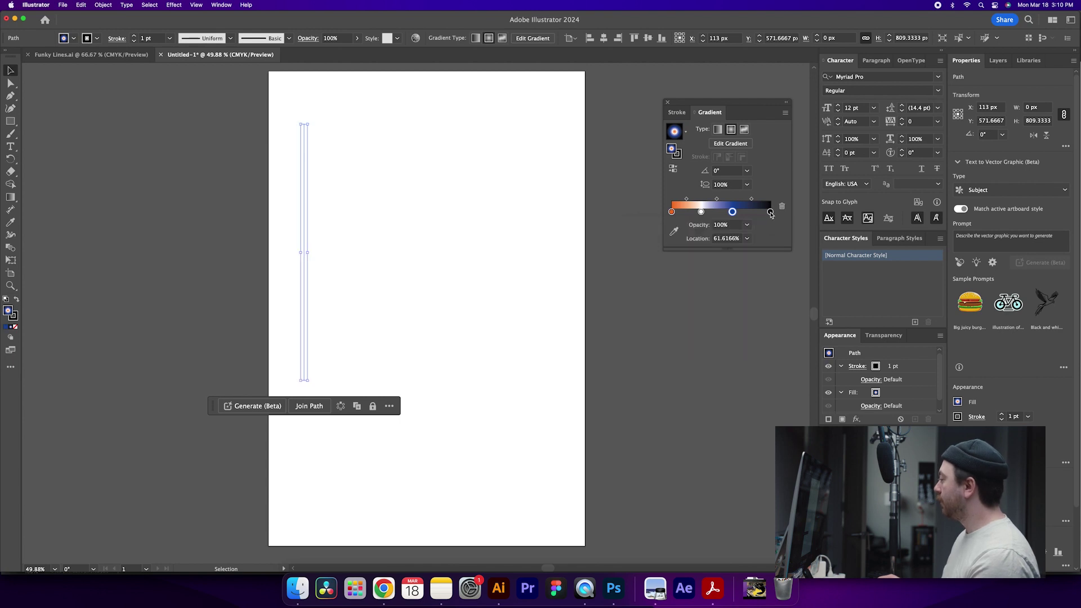
{"action": "double_click", "coordinate": [769, 212]}
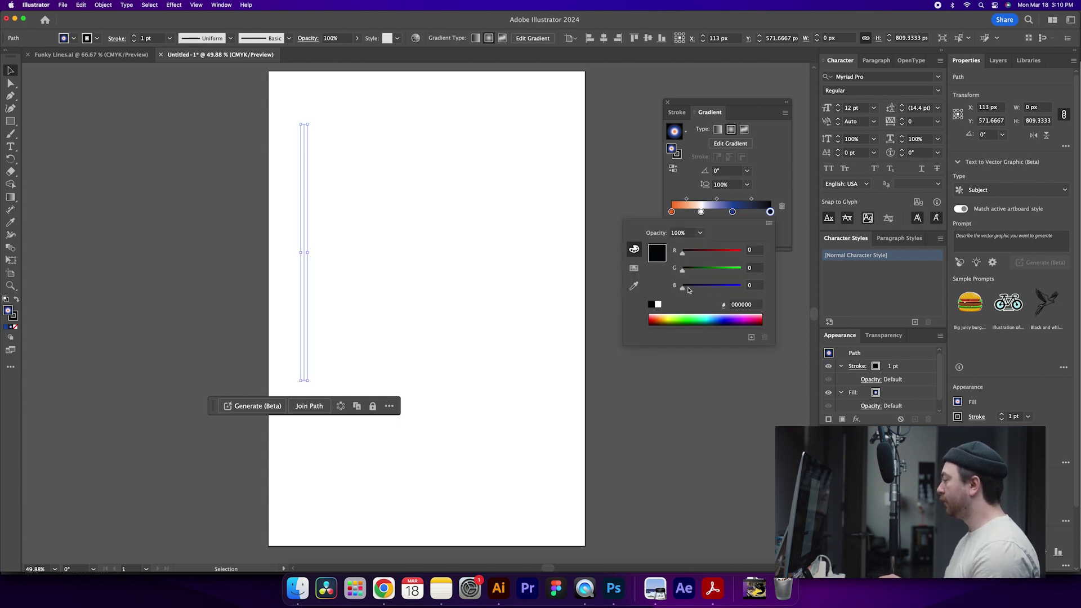
{"action": "left_click_drag", "start_coordinate": [683, 287], "coordinate": [750, 292]}
{"action": "left_click_drag", "start_coordinate": [682, 270], "coordinate": [739, 277]}
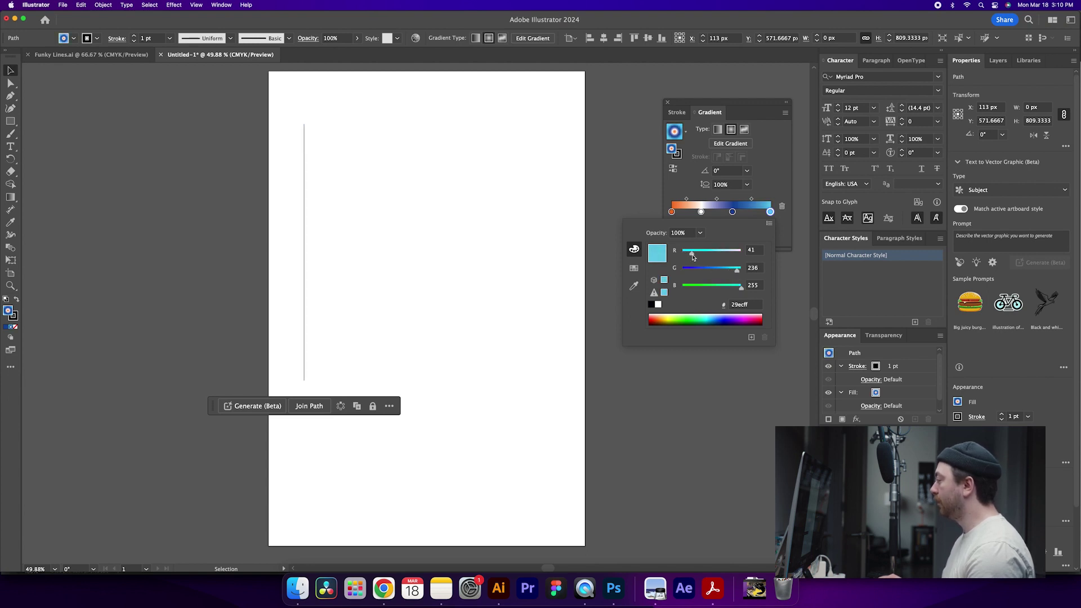
{"action": "mouse_move", "coordinate": [732, 212]}
{"action": "left_mouse_down"}
{"action": "mouse_move", "coordinate": [701, 212]}
{"action": "mouse_move", "coordinate": [738, 212]}
{"action": "left_mouse_up"}
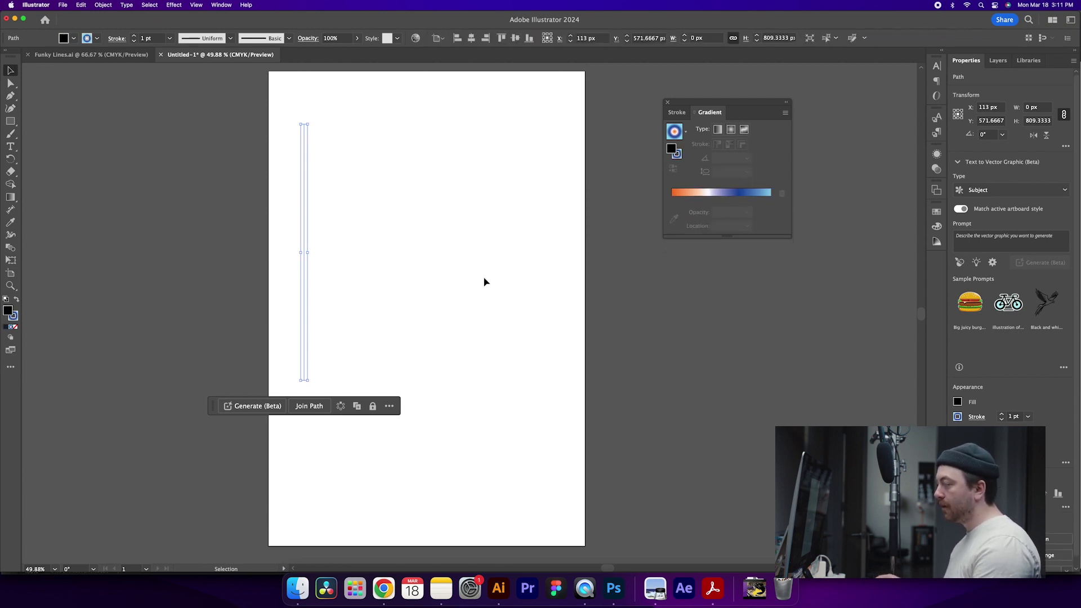
{"action": "left_click", "coordinate": [360, 282]}
{"action": "left_click", "coordinate": [305, 249]}
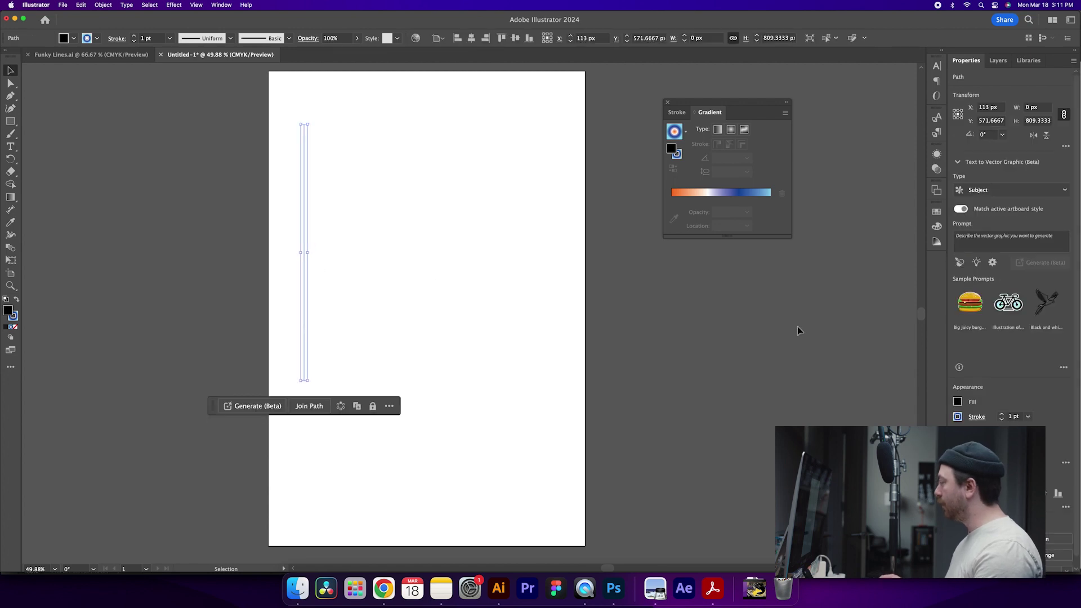
{"action": "scroll", "coordinate": [1002, 416], "scroll_direction": "up", "scroll_amount": 19}
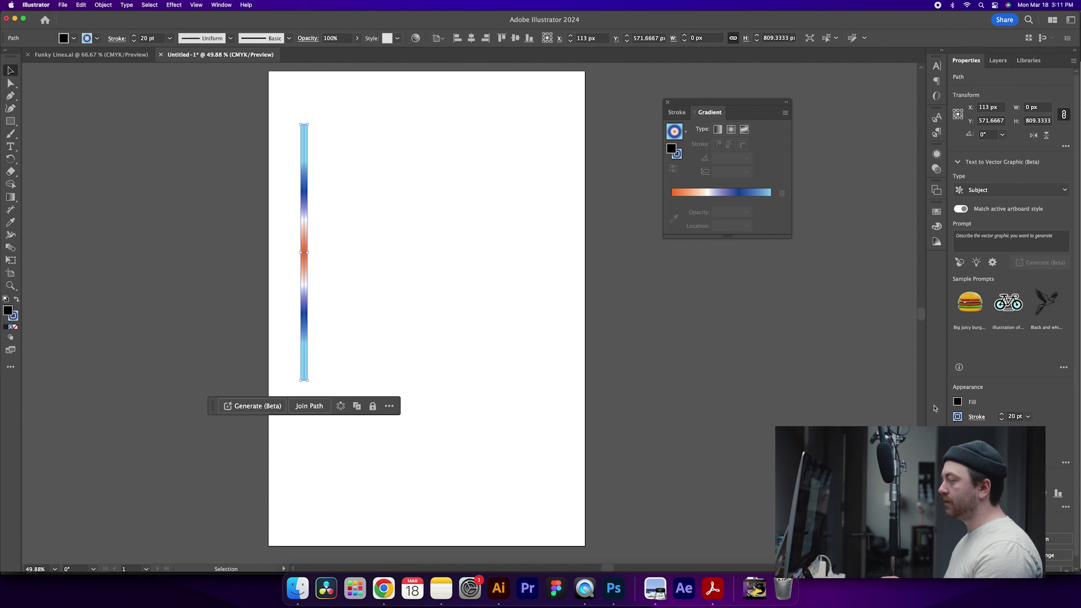
{"action": "left_click", "coordinate": [312, 237]}
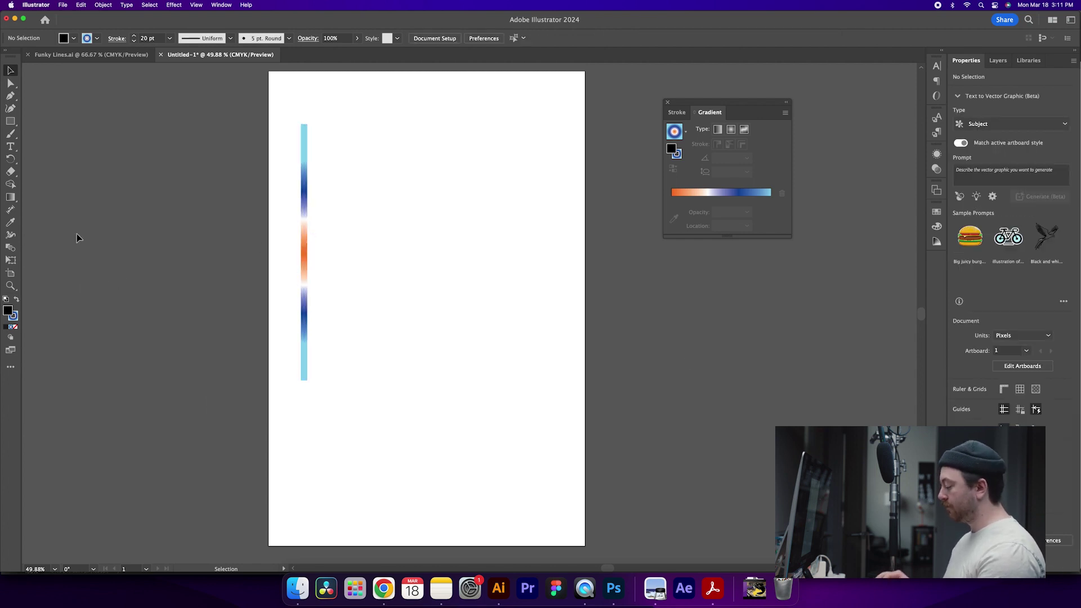
{"action": "key", "text": "slash"}
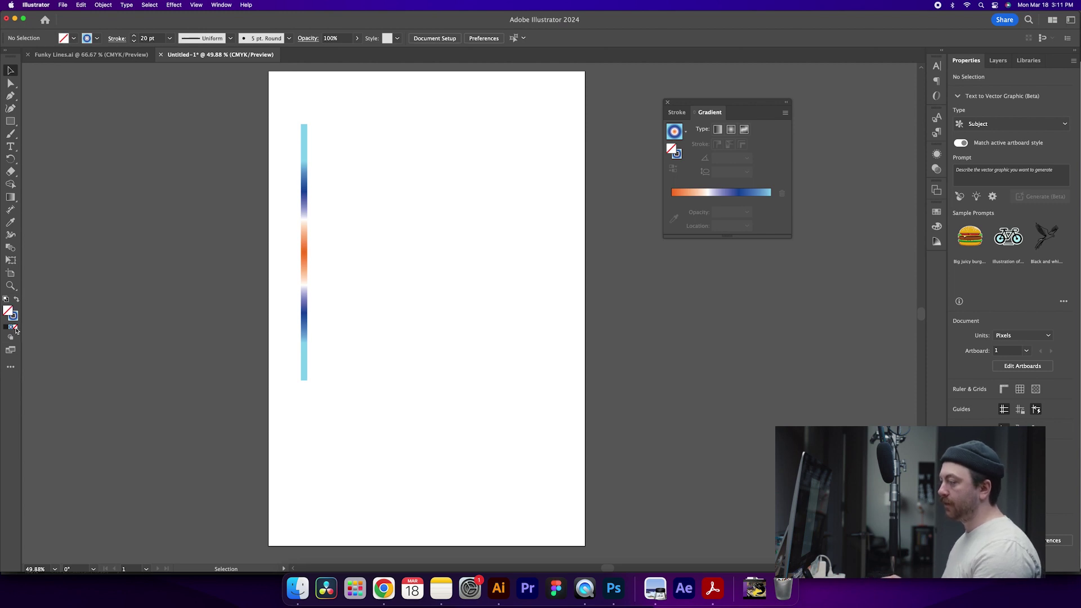
{"action": "left_click", "coordinate": [307, 260]}
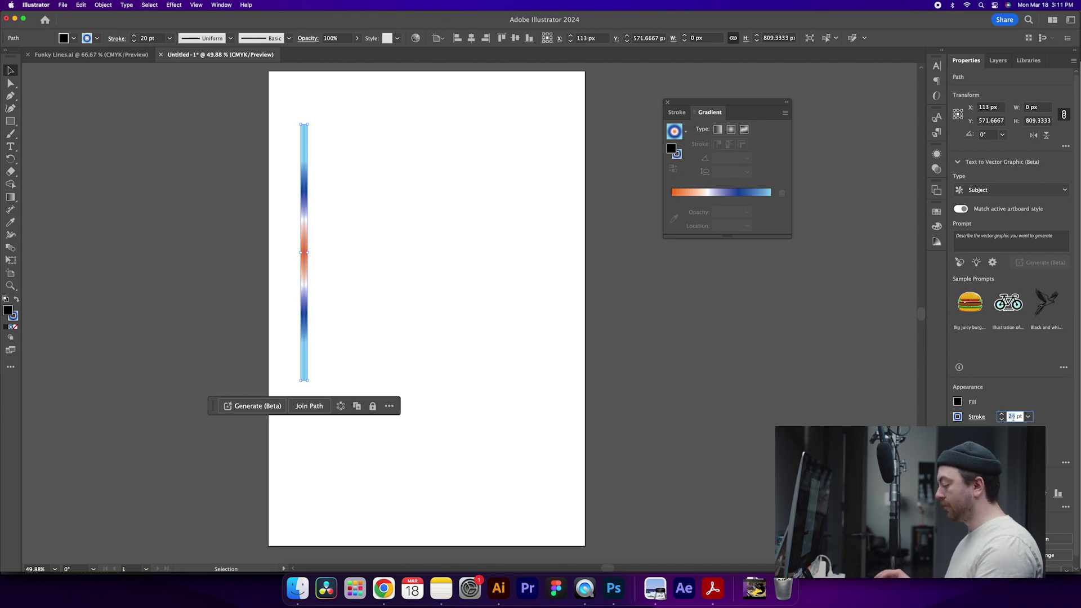
{"action": "type", "text": "1"}
{"action": "key", "text": "Return"}
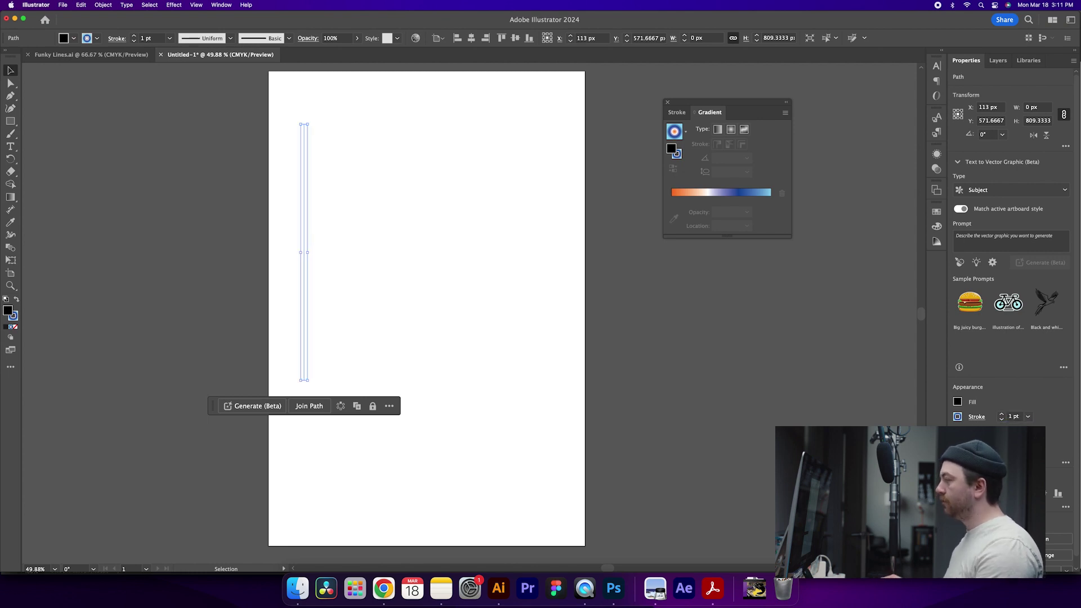
{"action": "left_click", "coordinate": [429, 289]}
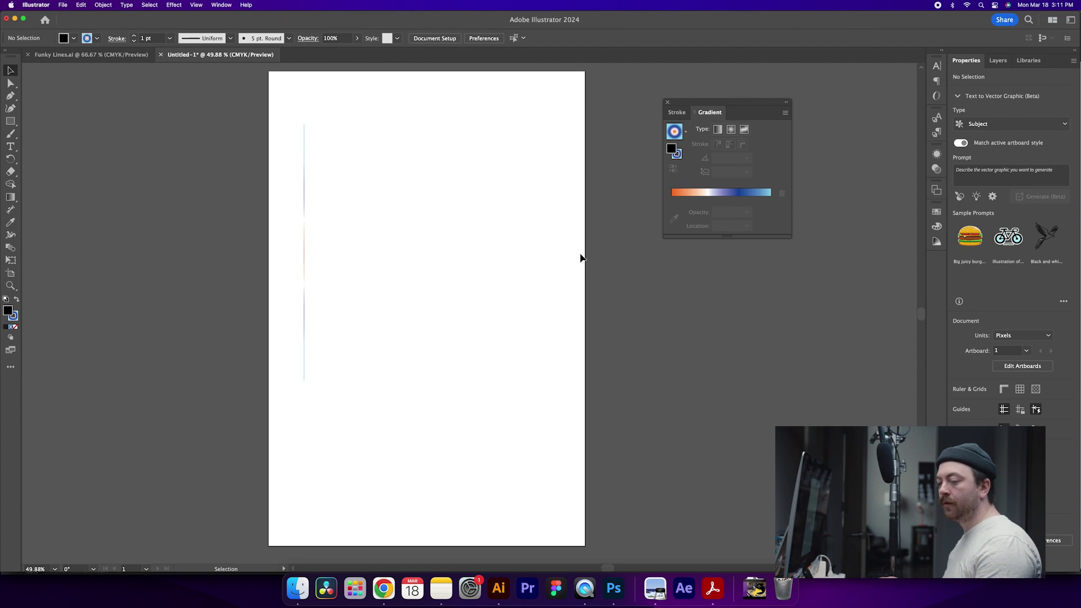
Duplicate the gradient line about 265 px to the right, parallel to the original
{"action": "left_click", "coordinate": [305, 230]}
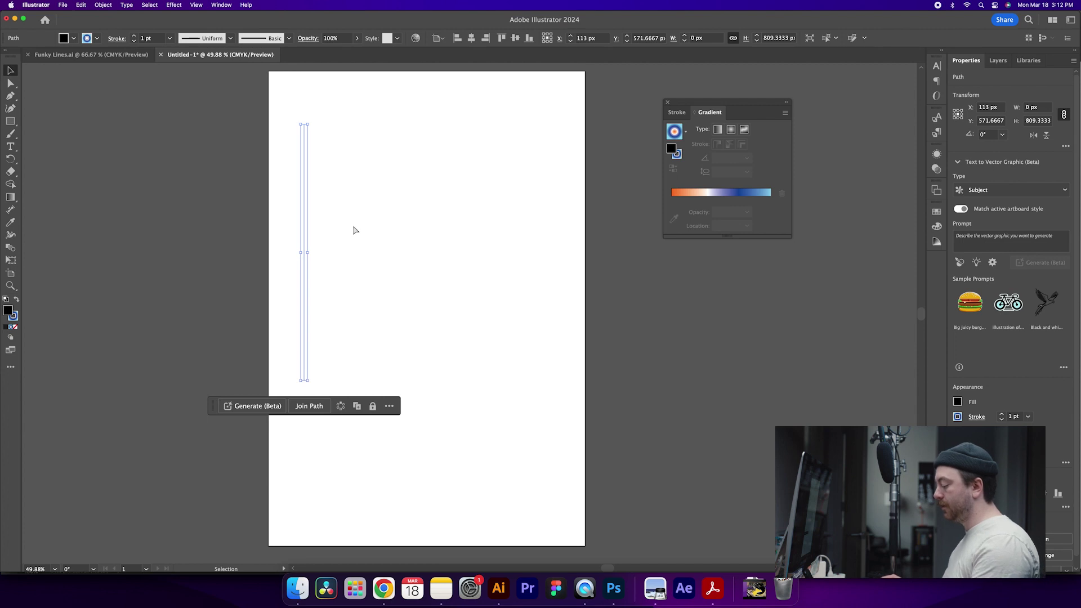
{"action": "key", "text": "super+c"}
{"action": "key", "text": "super+v"}
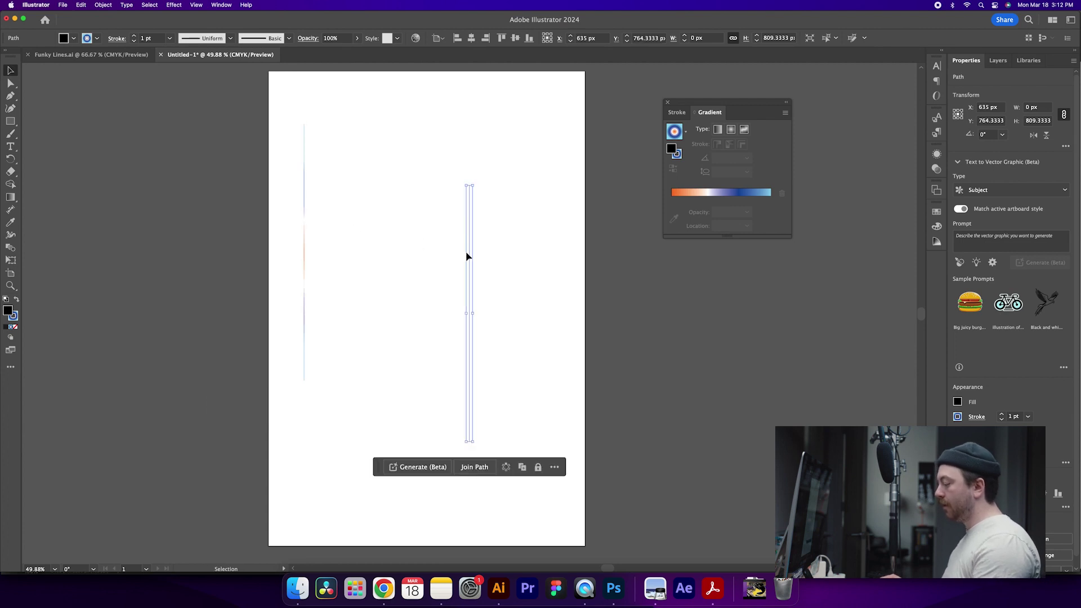
{"action": "key", "text": "super+z"}
{"action": "key", "text": "super+f"}
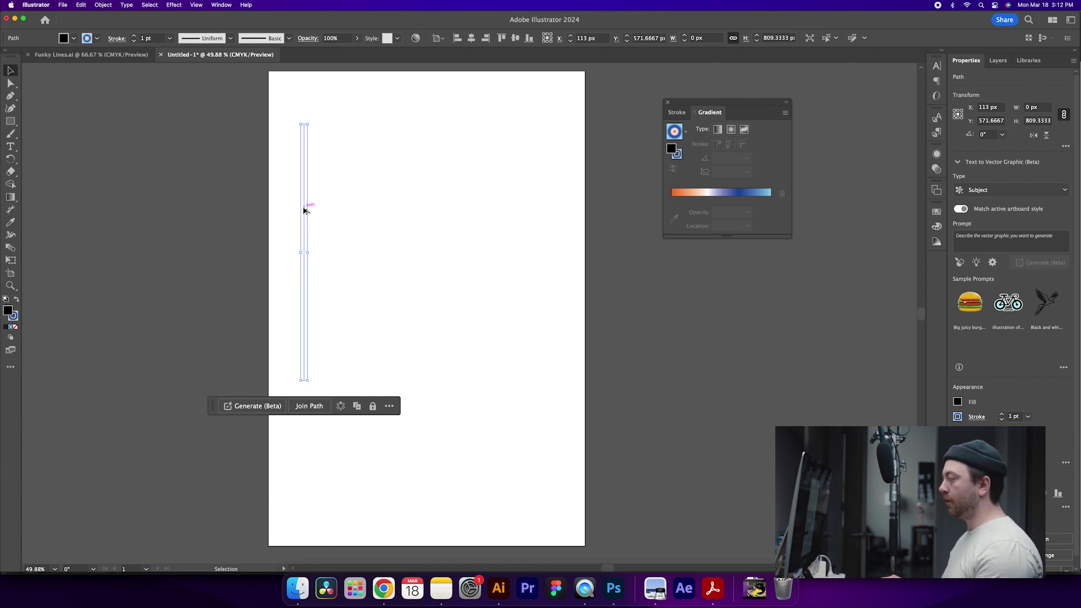
{"action": "left_click_drag", "start_coordinate": [304, 210], "coordinate": [426, 220]}
{"action": "left_click", "coordinate": [538, 255]}
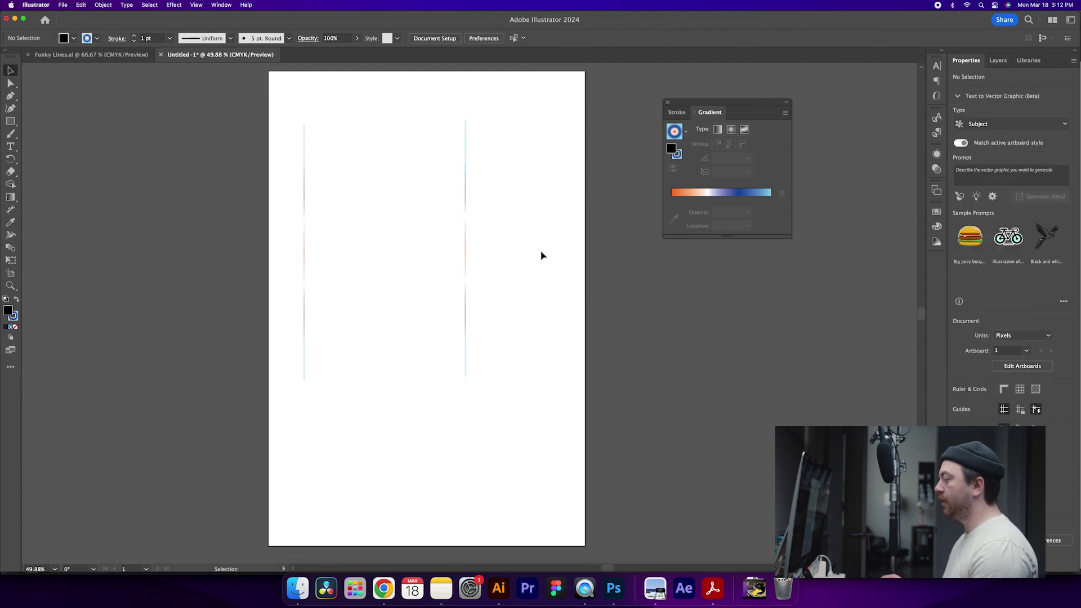
Select both vertical lines and make a blend between them
{"action": "left_click_drag", "start_coordinate": [543, 293], "coordinate": [290, 203]}
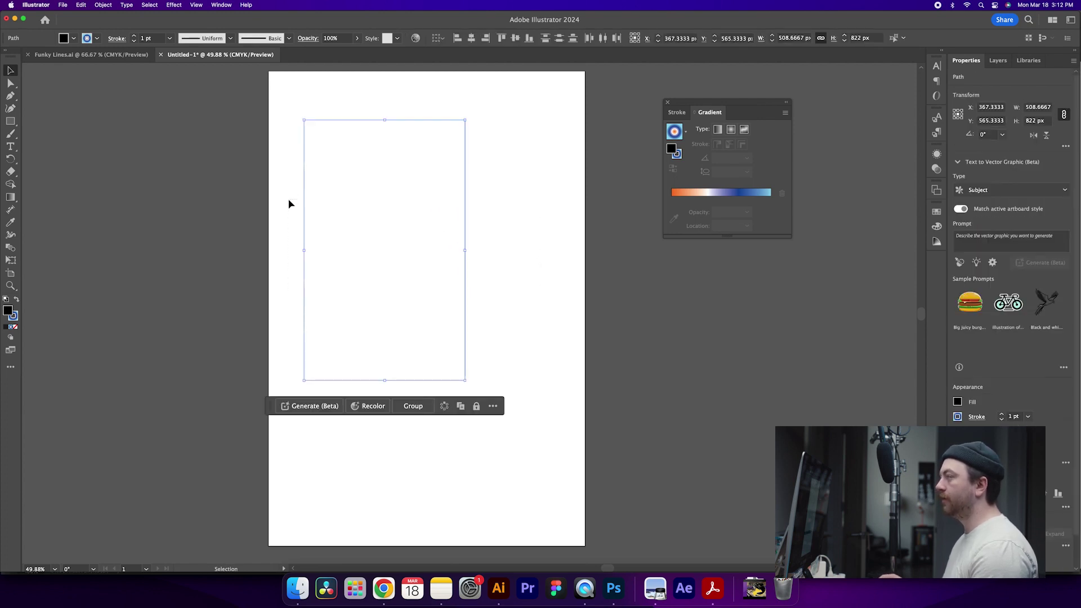
{"action": "left_click", "coordinate": [104, 6]}
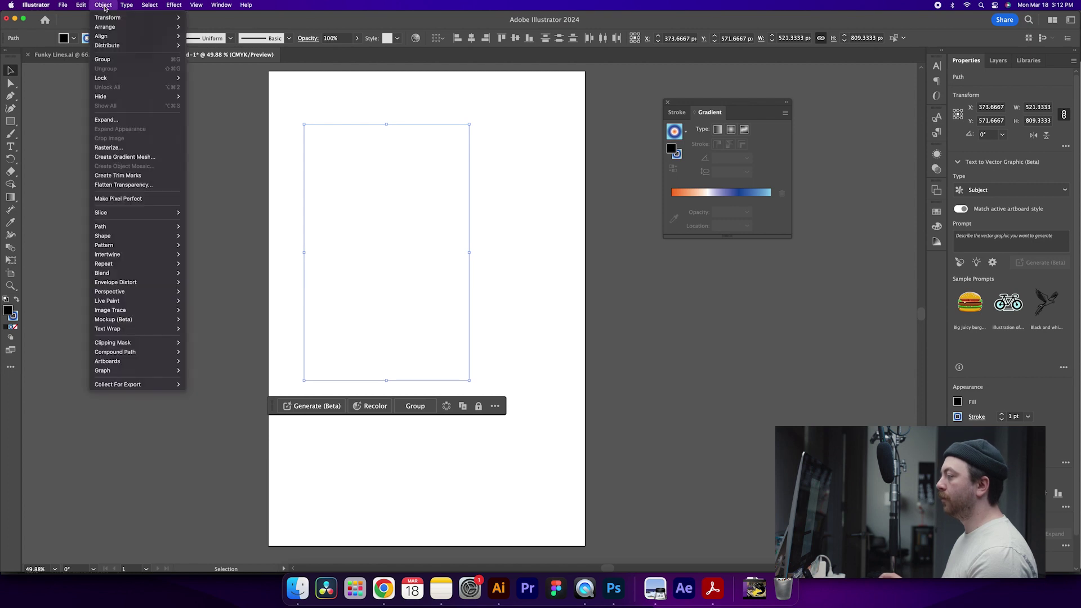
{"action": "mouse_move", "coordinate": [147, 276]}
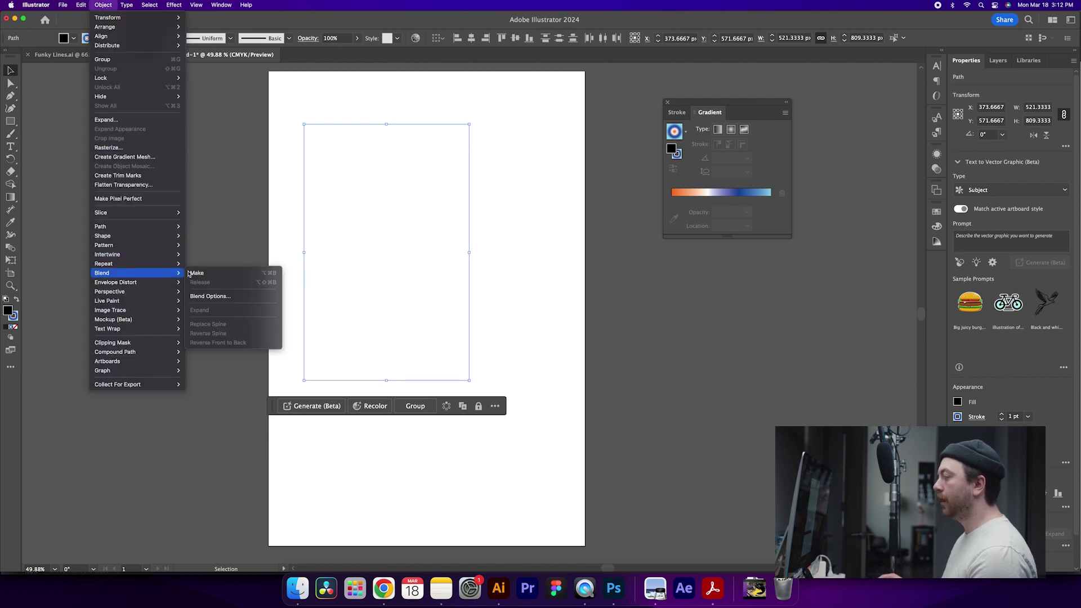
{"action": "left_click", "coordinate": [200, 273]}
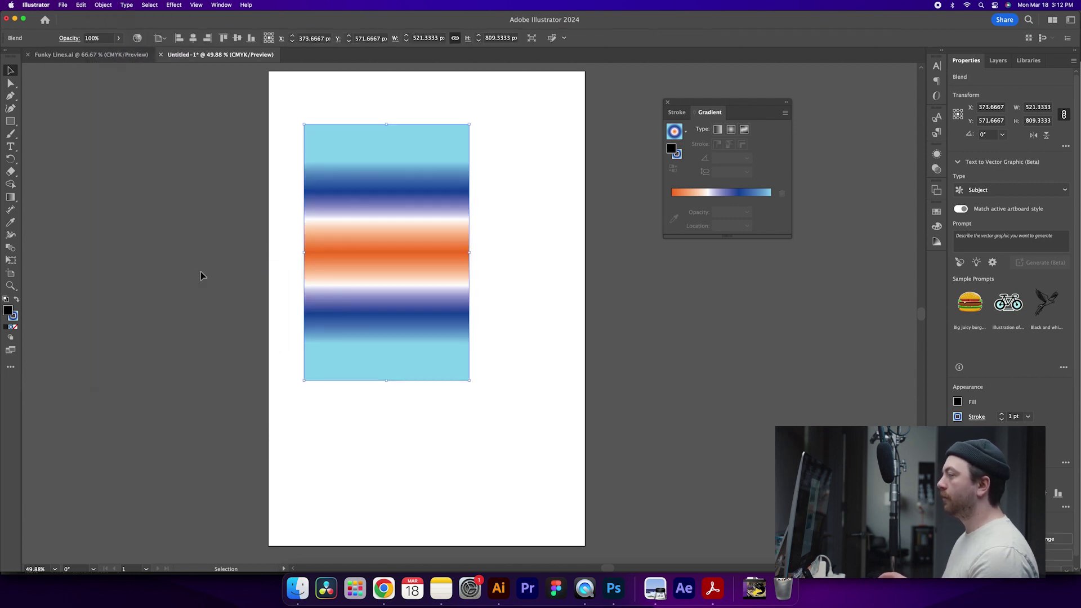
Set the blend spacing to Specified Steps with 60 steps
{"action": "left_click", "coordinate": [103, 6]}
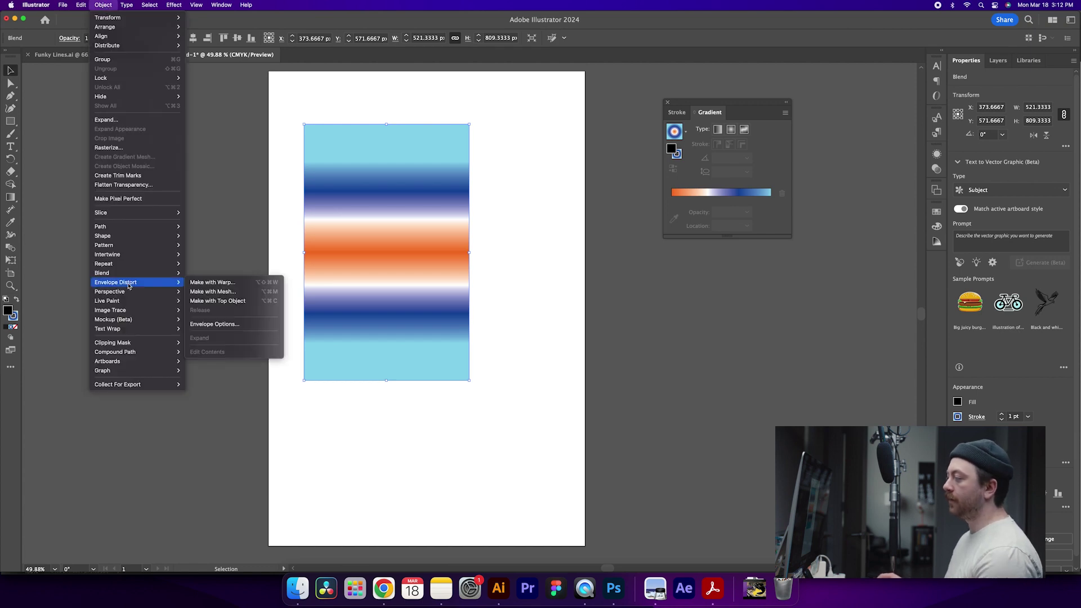
{"action": "mouse_move", "coordinate": [142, 274]}
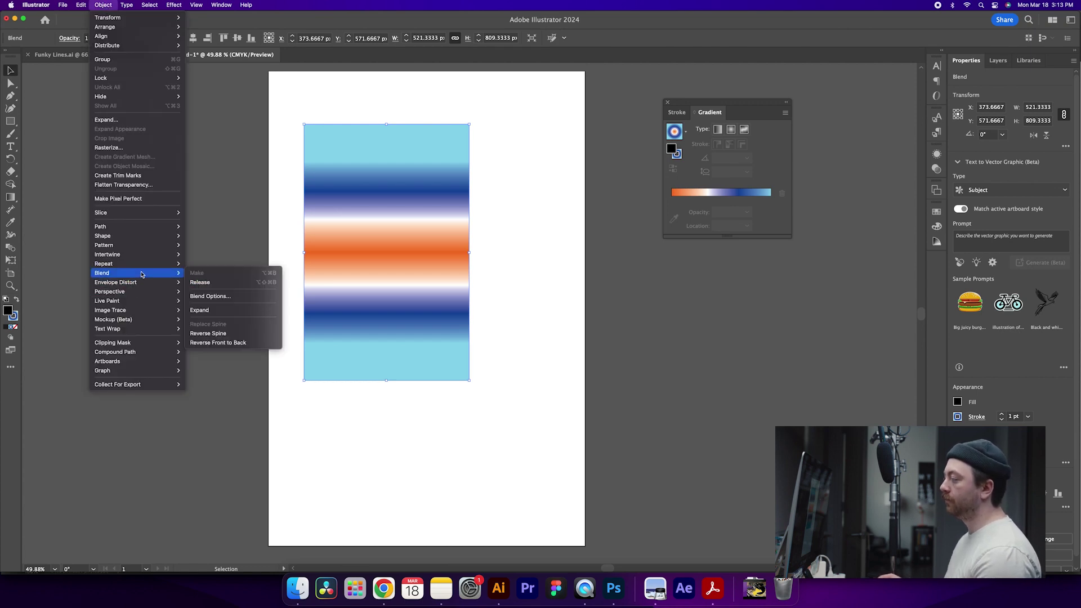
{"action": "left_click", "coordinate": [243, 297]}
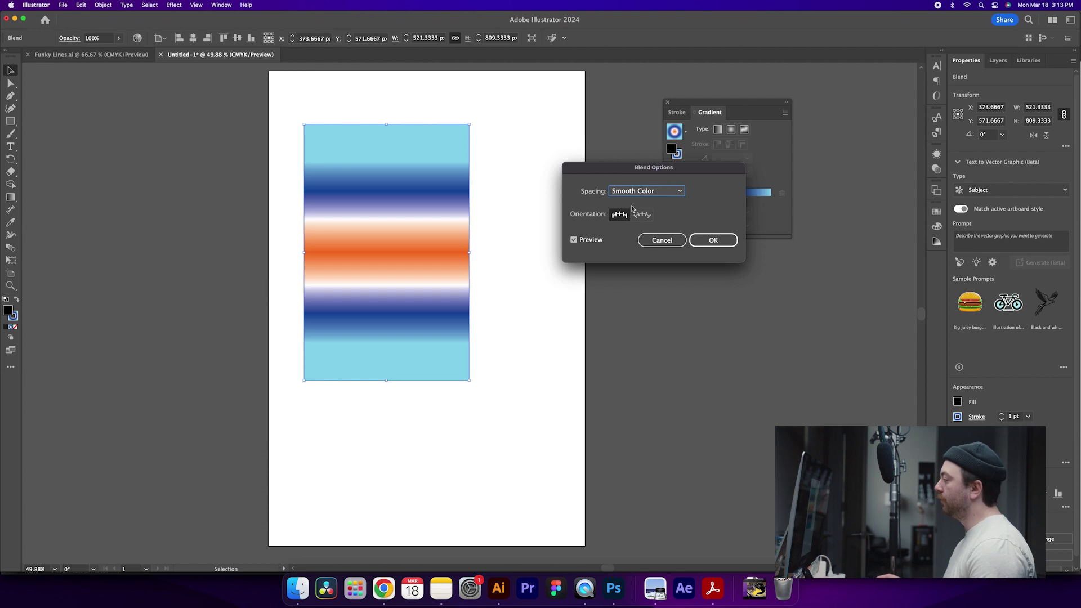
{"action": "left_click", "coordinate": [657, 196]}
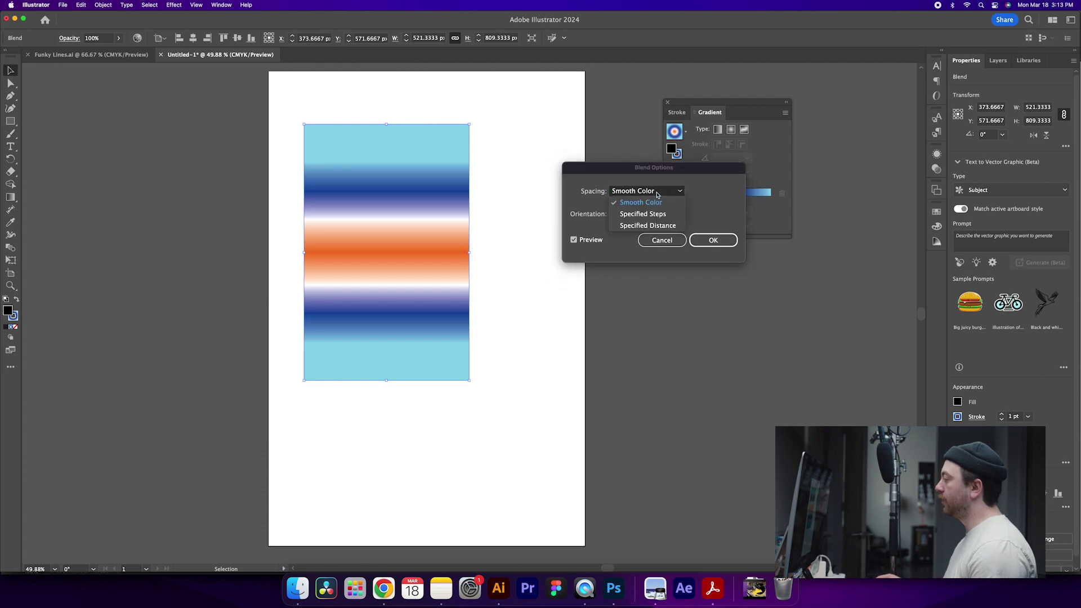
{"action": "left_click", "coordinate": [654, 217]}
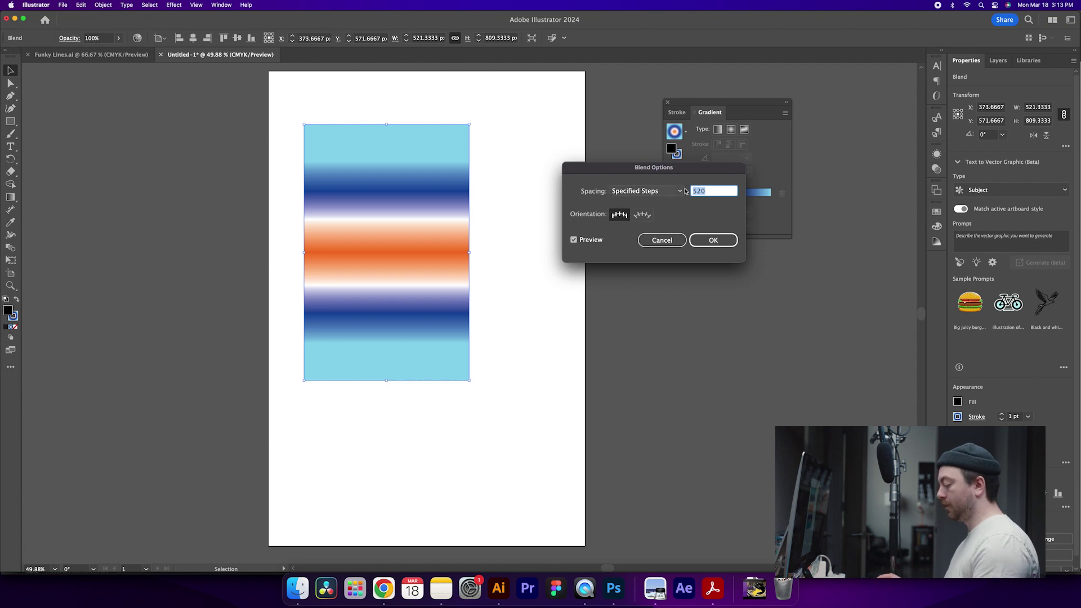
{"action": "type", "text": "60"}
{"action": "key", "text": "Tab"}
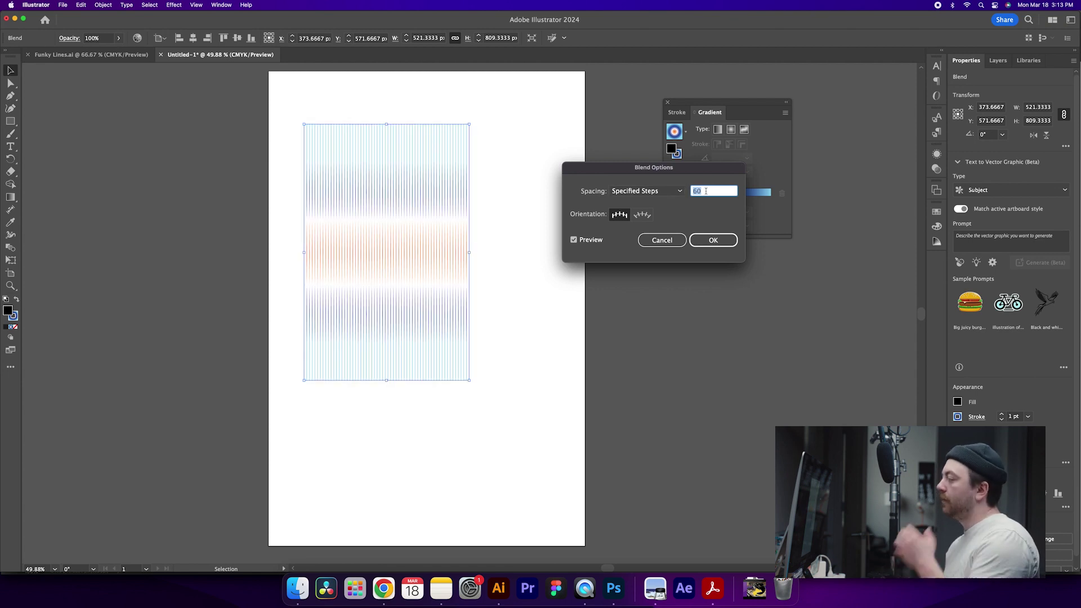
{"action": "left_click", "coordinate": [722, 241]}
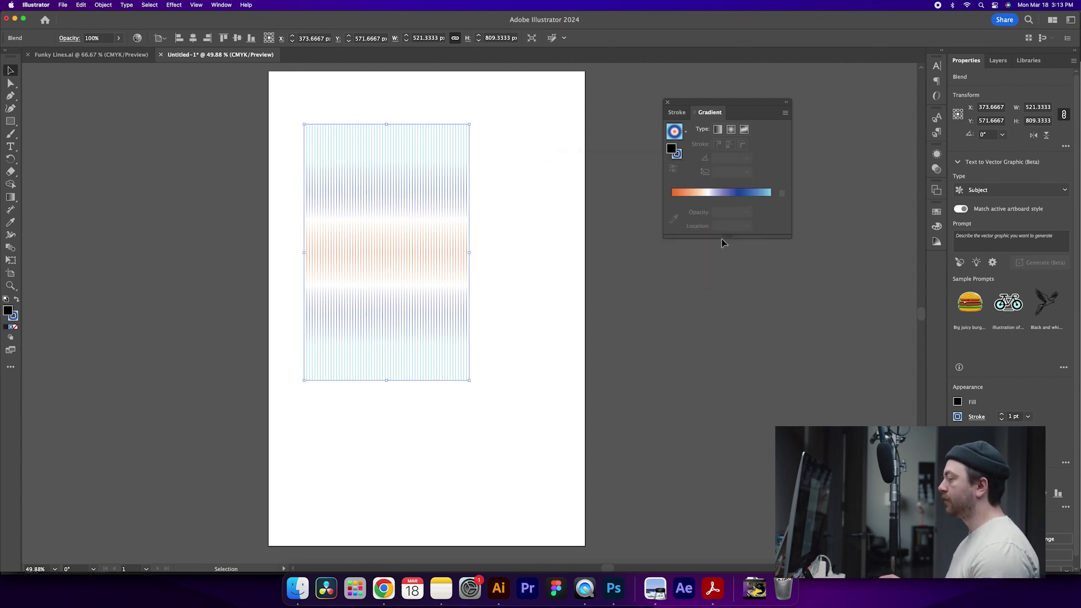
{"action": "left_click", "coordinate": [511, 248]}
Move the line blend off the artboard to the left and paint a freehand curve from the artboard's top
{"action": "left_click_drag", "start_coordinate": [407, 245], "coordinate": [157, 230]}
{"action": "left_click", "coordinate": [421, 179]}
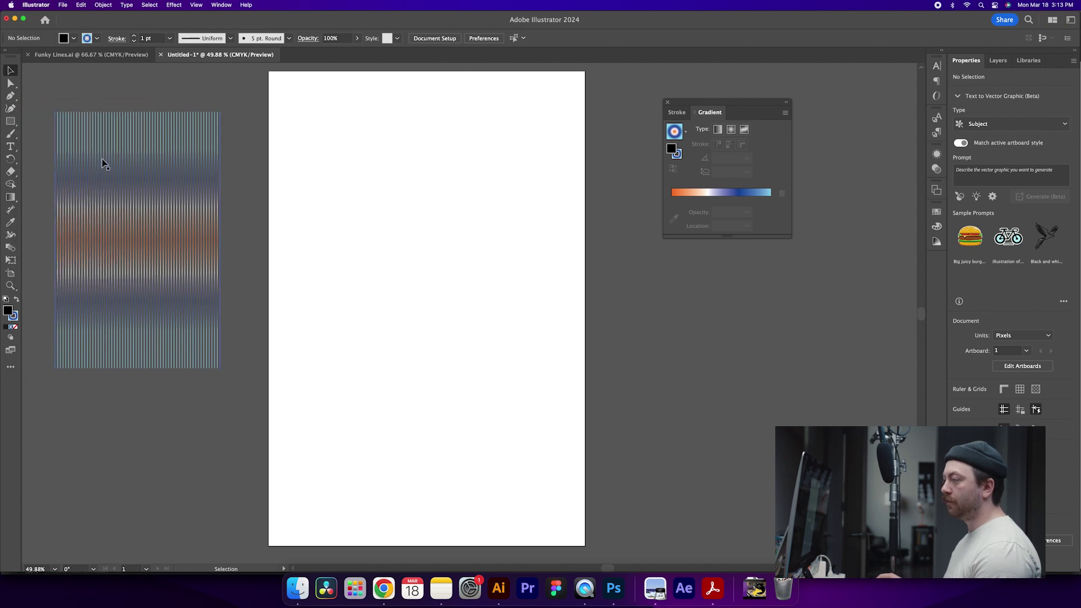
{"action": "key", "text": "b"}
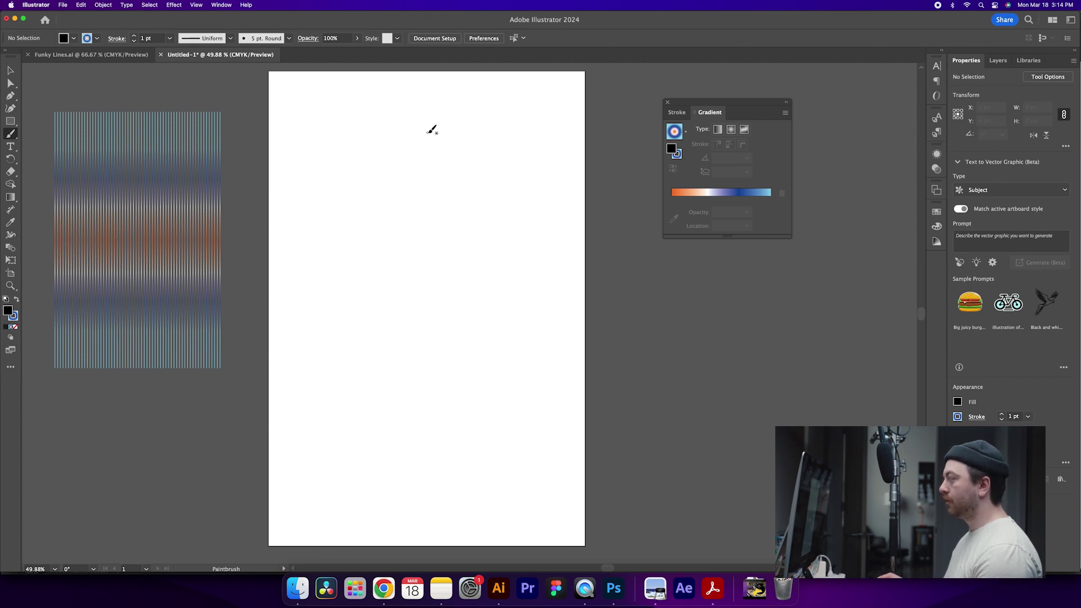
{"action": "mouse_move", "coordinate": [428, 133]}
{"action": "left_mouse_down"}
{"action": "mouse_move", "coordinate": [373, 149]}
{"action": "mouse_move", "coordinate": [357, 178]}
{"action": "mouse_move", "coordinate": [385, 224]}
{"action": "mouse_move", "coordinate": [451, 271]}
{"action": "mouse_move", "coordinate": [481, 320]}
{"action": "mouse_move", "coordinate": [479, 366]}
{"action": "mouse_move", "coordinate": [450, 390]}
{"action": "mouse_move", "coordinate": [358, 425]}
{"action": "mouse_move", "coordinate": [320, 469]}
{"action": "mouse_move", "coordinate": [336, 512]}
{"action": "mouse_move", "coordinate": [402, 527]}
{"action": "mouse_move", "coordinate": [502, 513]}
{"action": "mouse_move", "coordinate": [535, 464]}
{"action": "mouse_move", "coordinate": [493, 407]}
{"action": "mouse_move", "coordinate": [324, 360]}
{"action": "mouse_move", "coordinate": [313, 346]}
{"action": "mouse_move", "coordinate": [330, 322]}
{"action": "mouse_move", "coordinate": [394, 275]}
{"action": "mouse_move", "coordinate": [457, 250]}
{"action": "mouse_move", "coordinate": [489, 216]}
{"action": "mouse_move", "coordinate": [478, 166]}
{"action": "mouse_move", "coordinate": [430, 127]}
{"action": "left_mouse_up"}
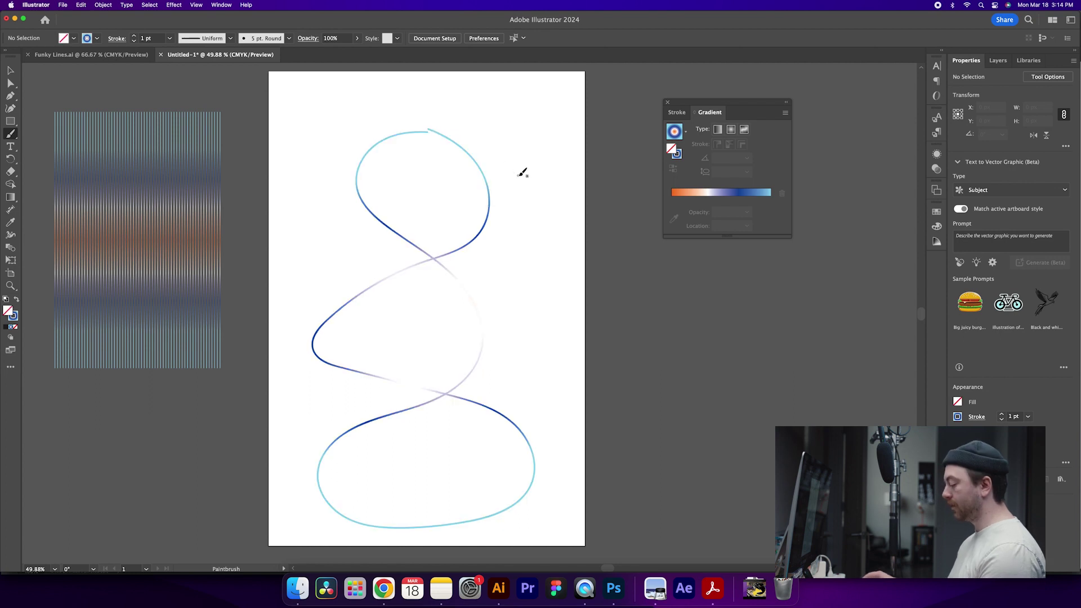
Smooth the helix's upper loop by moving its top anchor and pulling its handle
{"action": "key", "text": "a"}
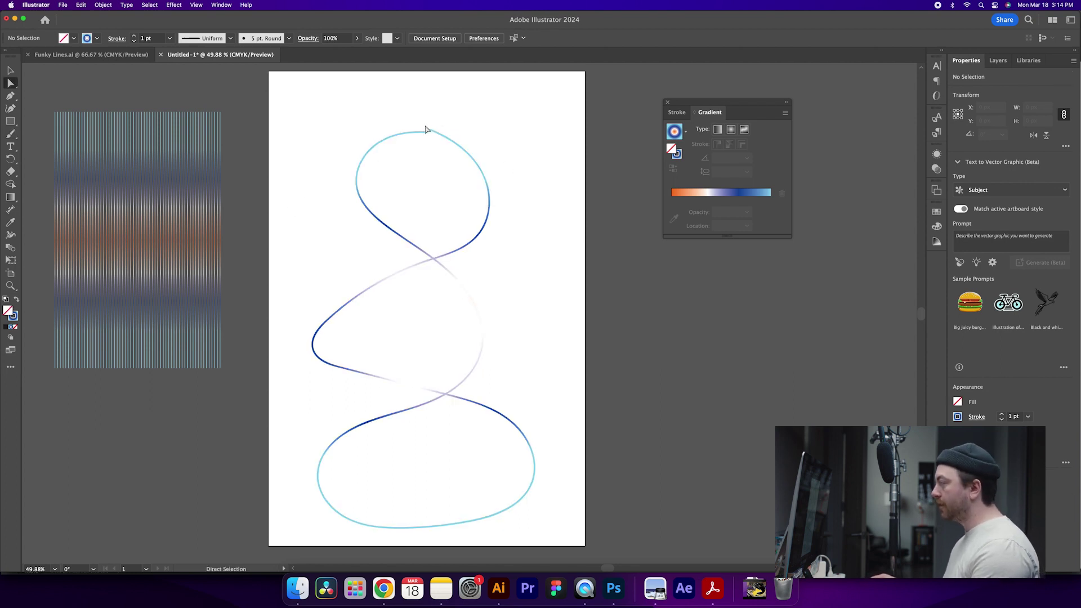
{"action": "left_click_drag", "start_coordinate": [426, 131], "coordinate": [429, 137]}
{"action": "left_click", "coordinate": [504, 142]}
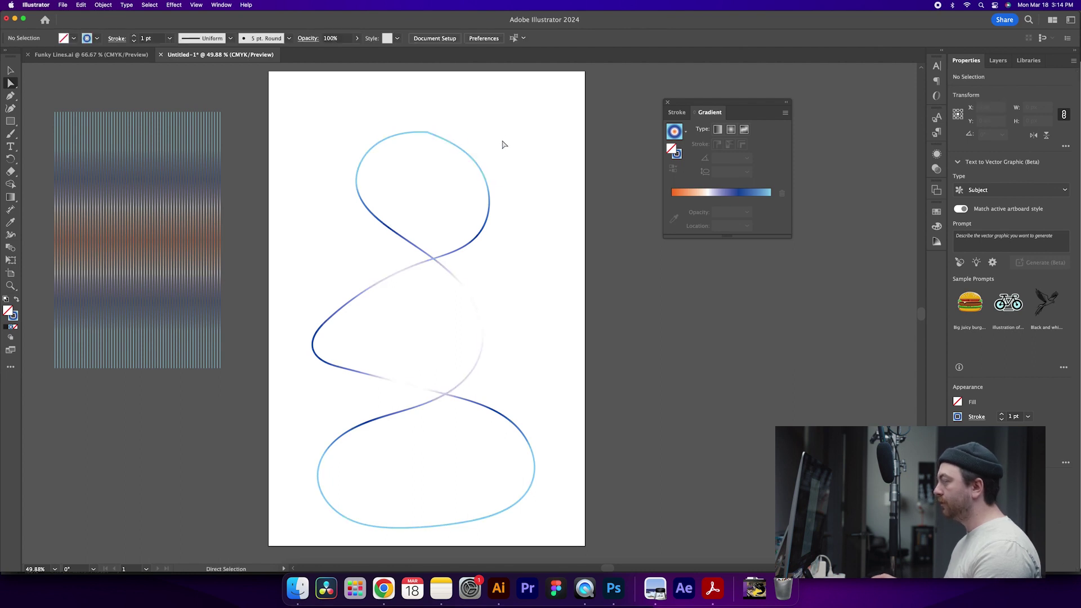
{"action": "key", "text": "super+equal"}
{"action": "key", "text": "super+equal"}
{"action": "scroll", "coordinate": [449, 146], "scroll_direction": "up", "scroll_amount": 10}
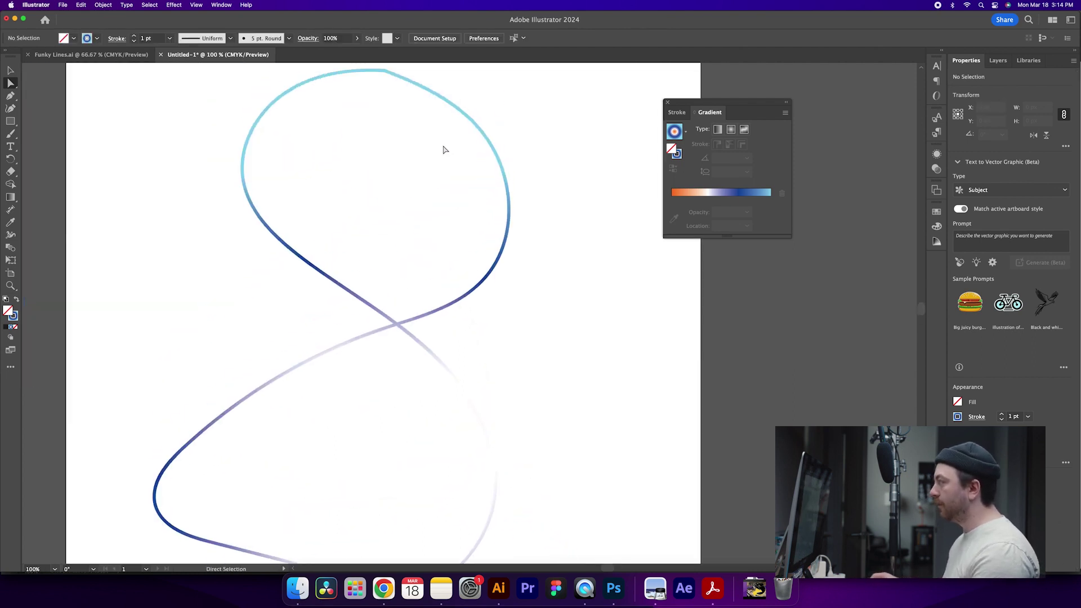
{"action": "left_click", "coordinate": [439, 150]}
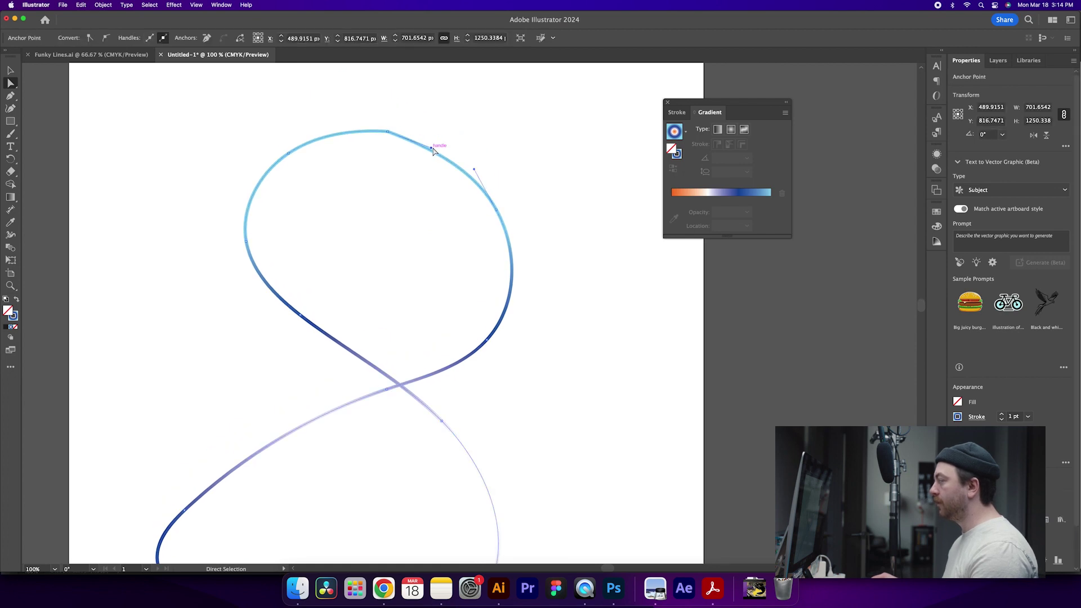
{"action": "left_click_drag", "start_coordinate": [432, 148], "coordinate": [438, 134]}
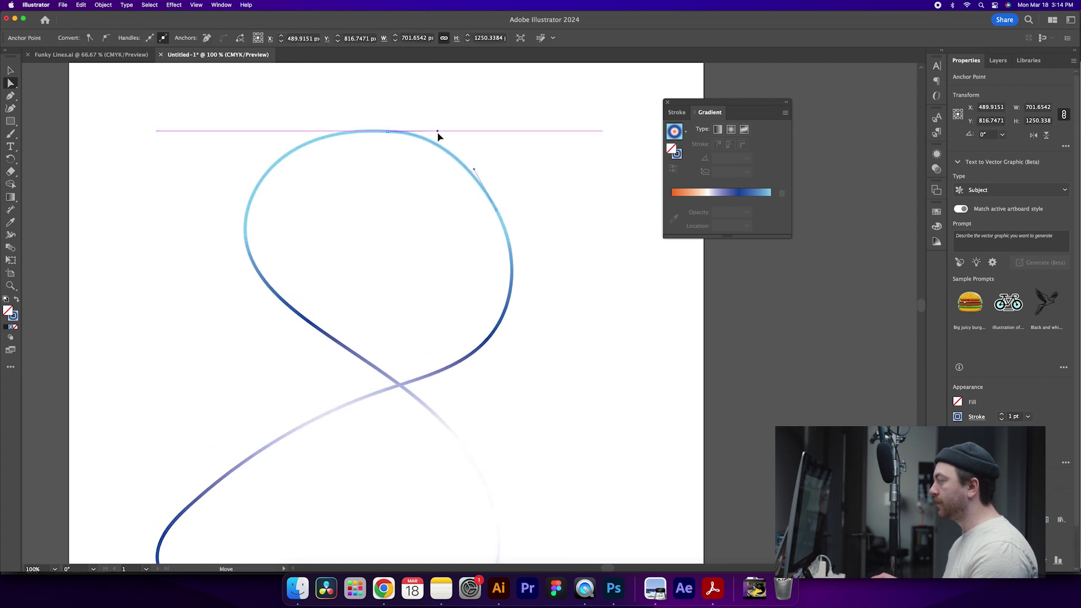
{"action": "left_click", "coordinate": [528, 152]}
{"action": "key", "text": "super"}
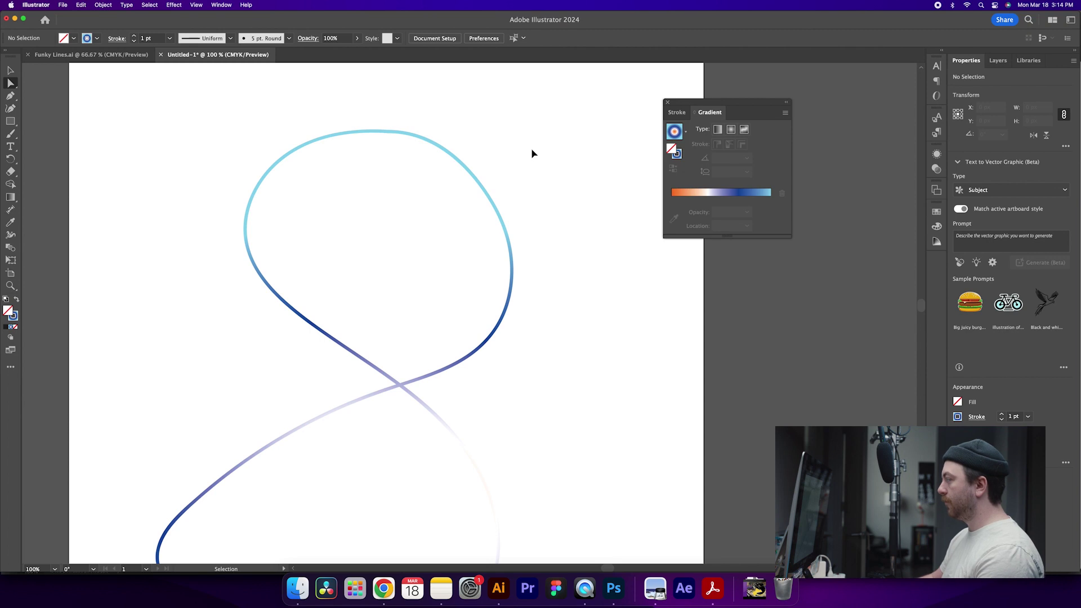
{"action": "key", "text": "super+minus"}
{"action": "key", "text": "super+minus"}
{"action": "key", "text": "super+minus"}
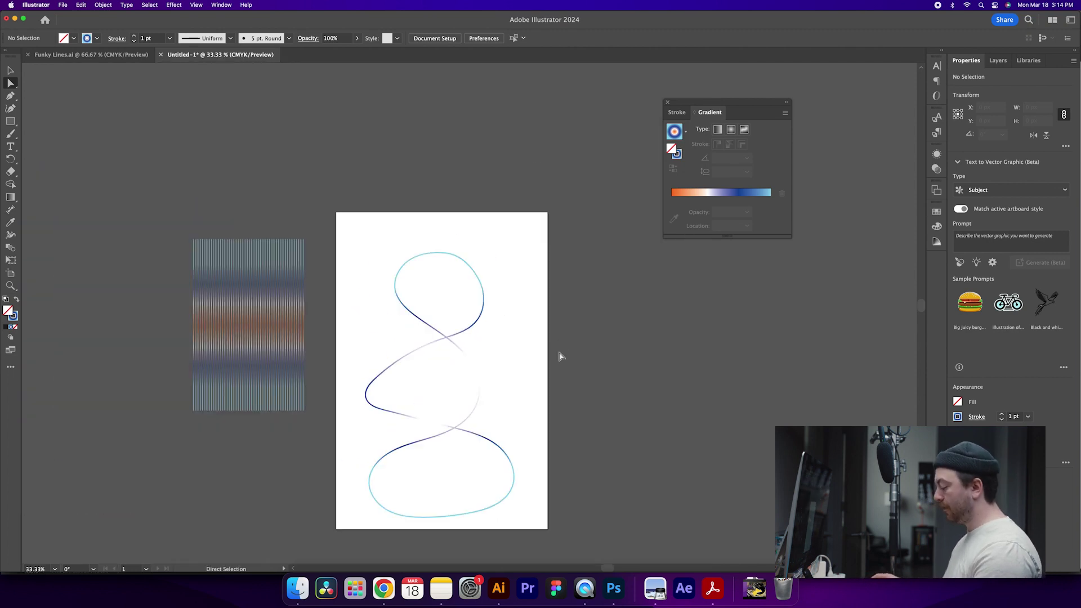
Swap the helix path's gradient from stroke to fill
{"action": "key", "text": "v"}
{"action": "left_click", "coordinate": [472, 329]}
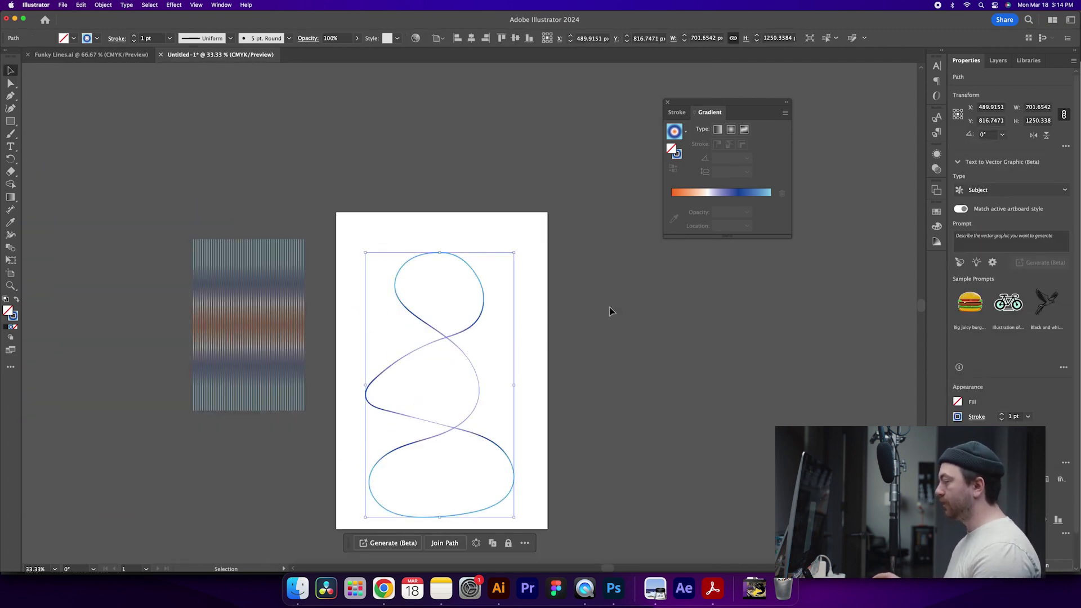
{"action": "key", "text": "shift"}
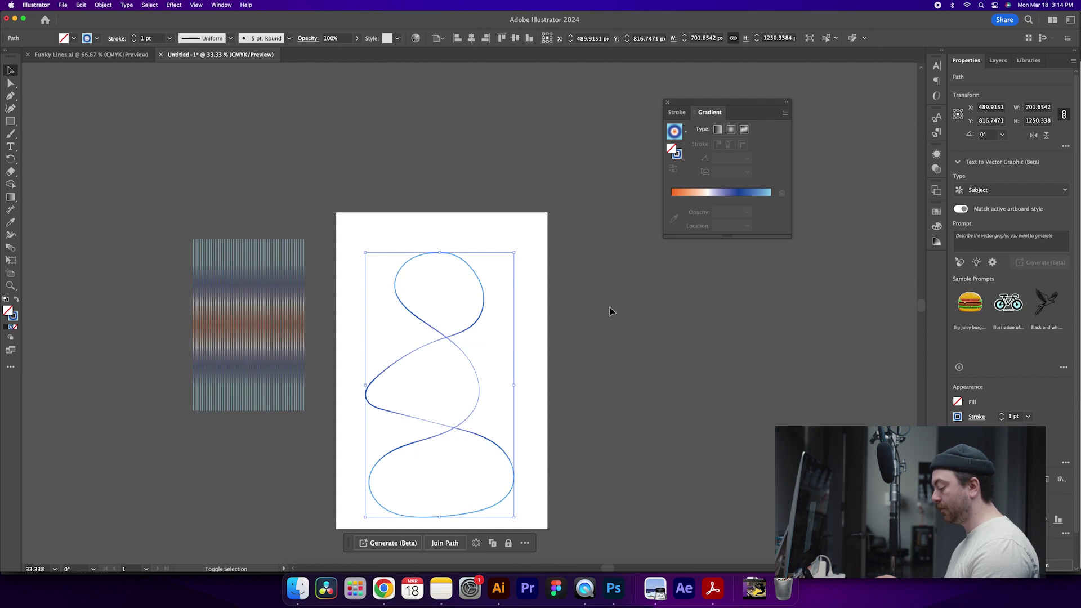
{"action": "key", "text": "shift+x"}
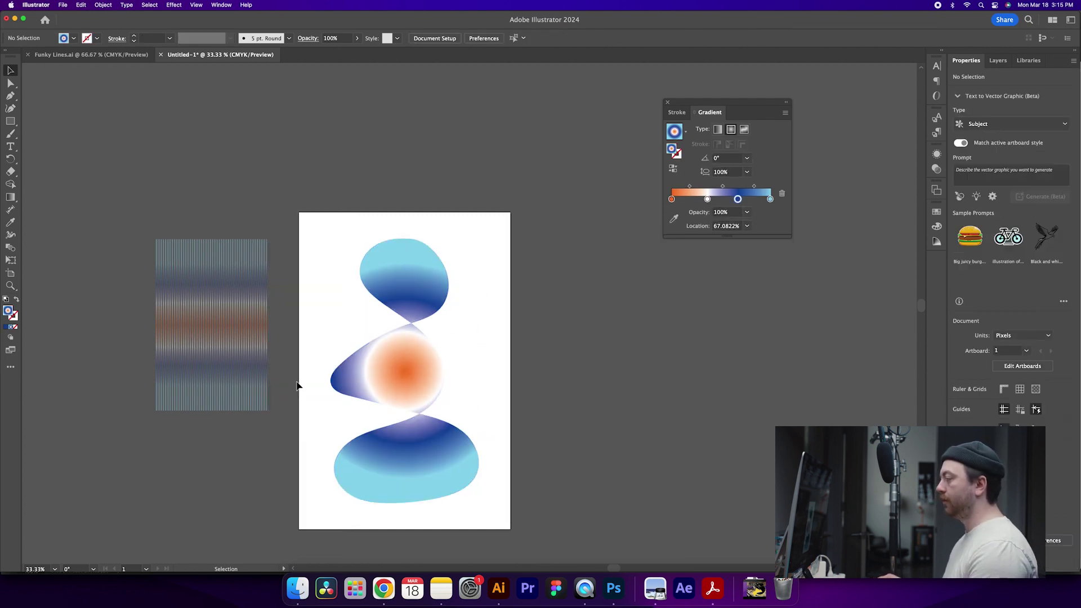
Stretch the 60-line blend to about 760 × 1345 px over the helix, then select both together
{"action": "left_click_drag", "start_coordinate": [205, 346], "coordinate": [385, 332]}
{"action": "left_click_drag", "start_coordinate": [449, 396], "coordinate": [486, 517]}
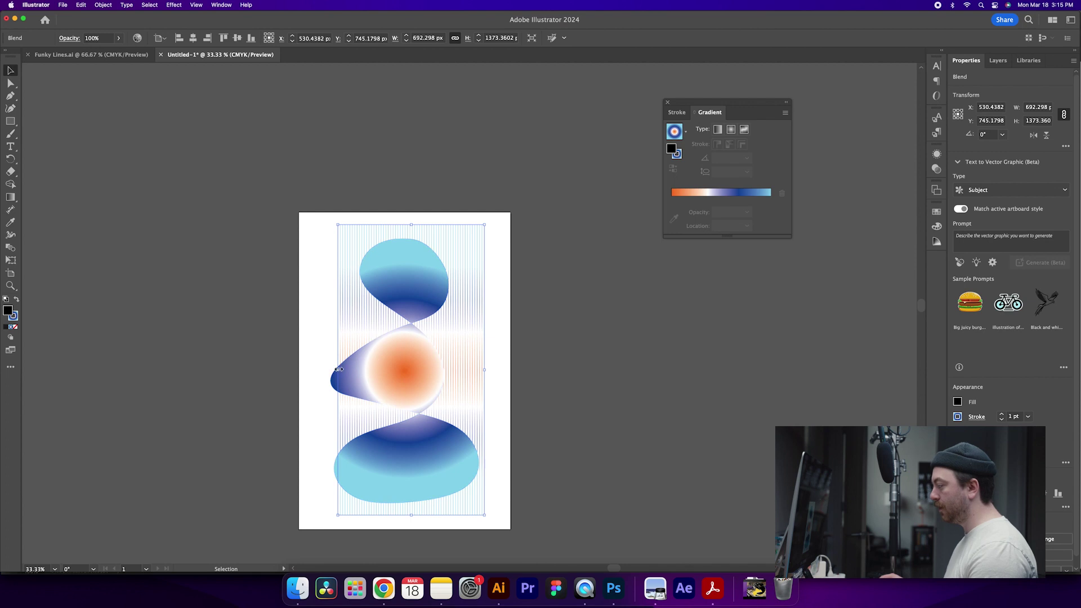
{"action": "left_click_drag", "start_coordinate": [325, 365], "coordinate": [324, 364]}
{"action": "left_click_drag", "start_coordinate": [404, 225], "coordinate": [404, 230]}
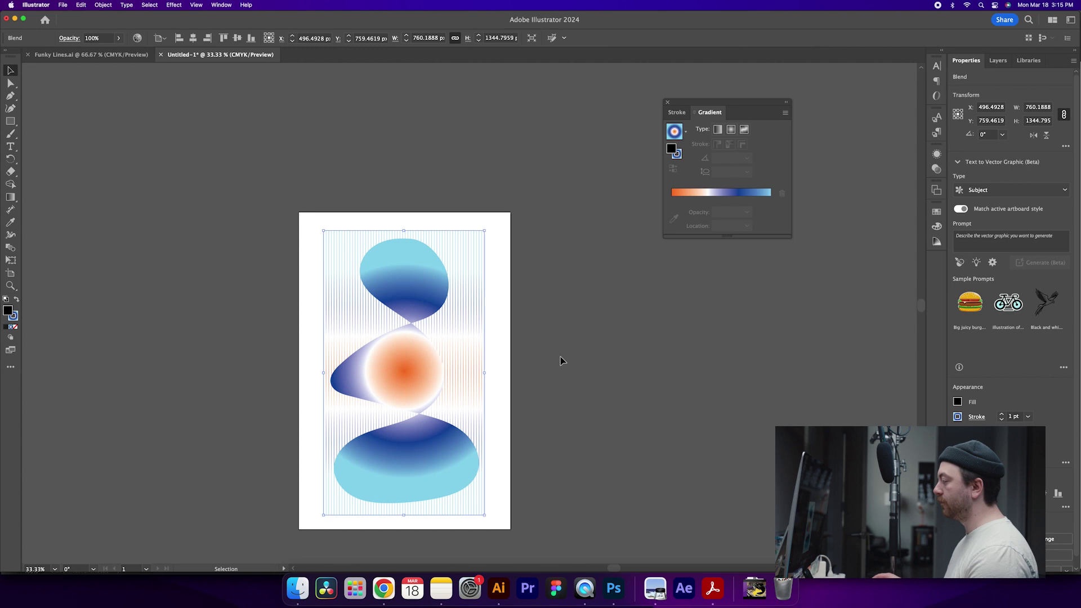
{"action": "left_click_drag", "start_coordinate": [484, 373], "coordinate": [482, 373]}
{"action": "left_click", "coordinate": [541, 381]}
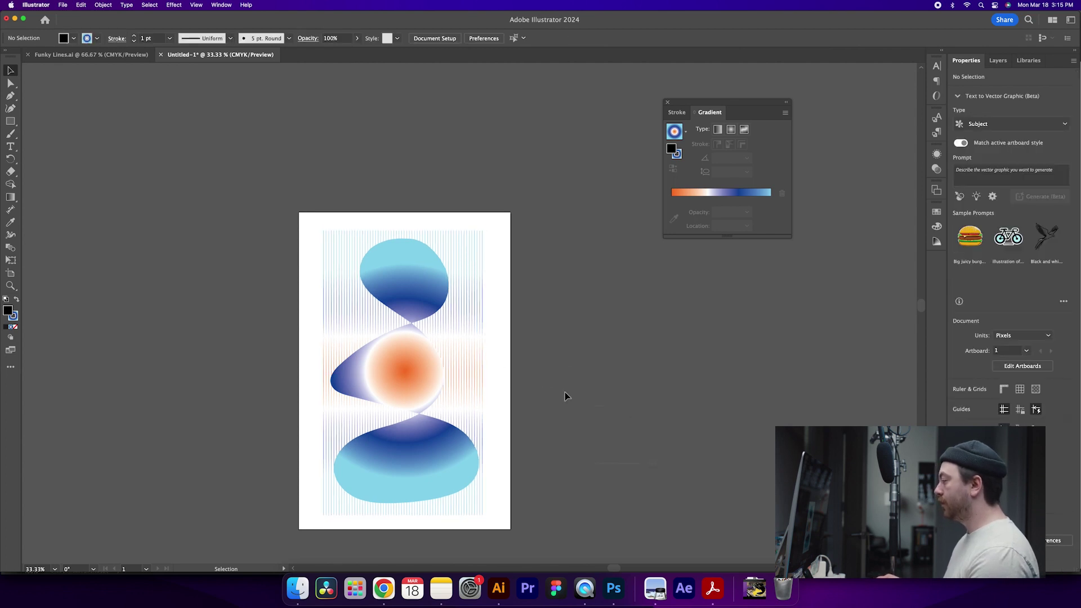
{"action": "left_click", "coordinate": [418, 307]}
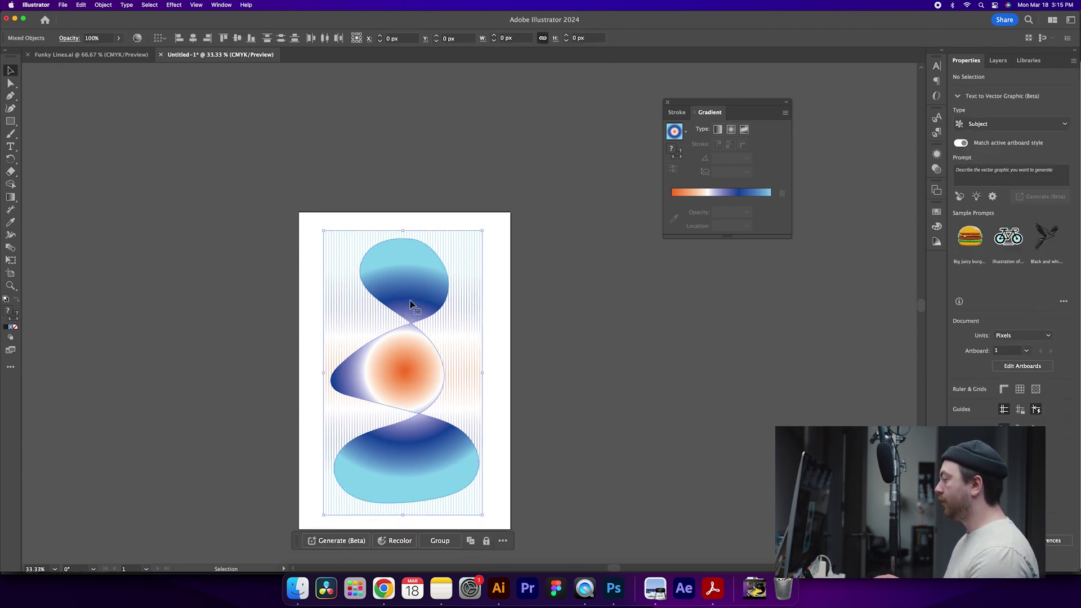
Wrap the line blend into the helix shape with Envelope Distort > Make with Top Object
{"action": "left_click", "coordinate": [104, 5]}
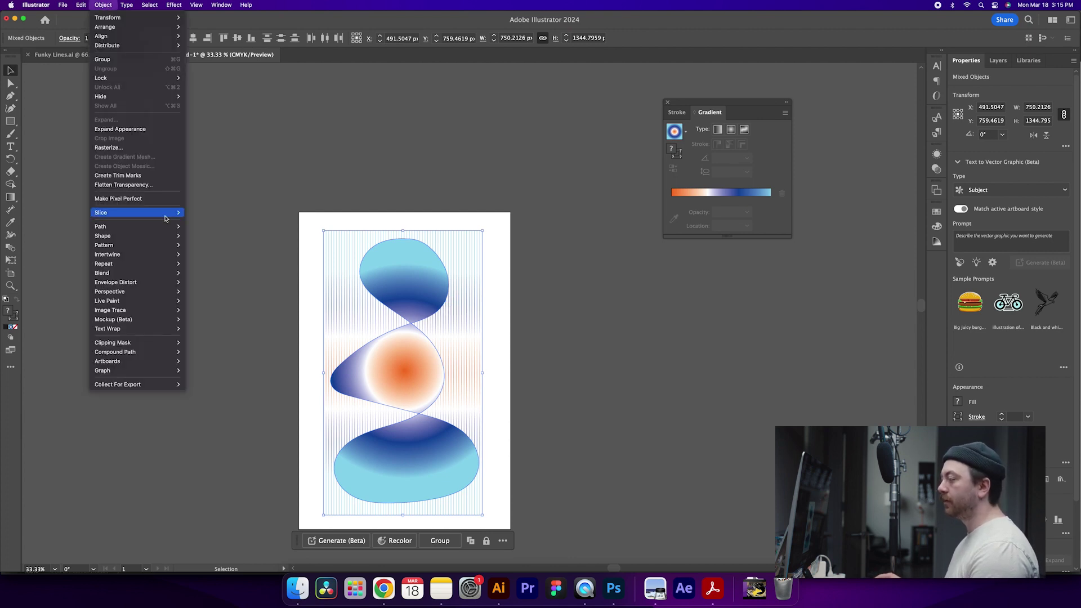
{"action": "mouse_move", "coordinate": [172, 283]}
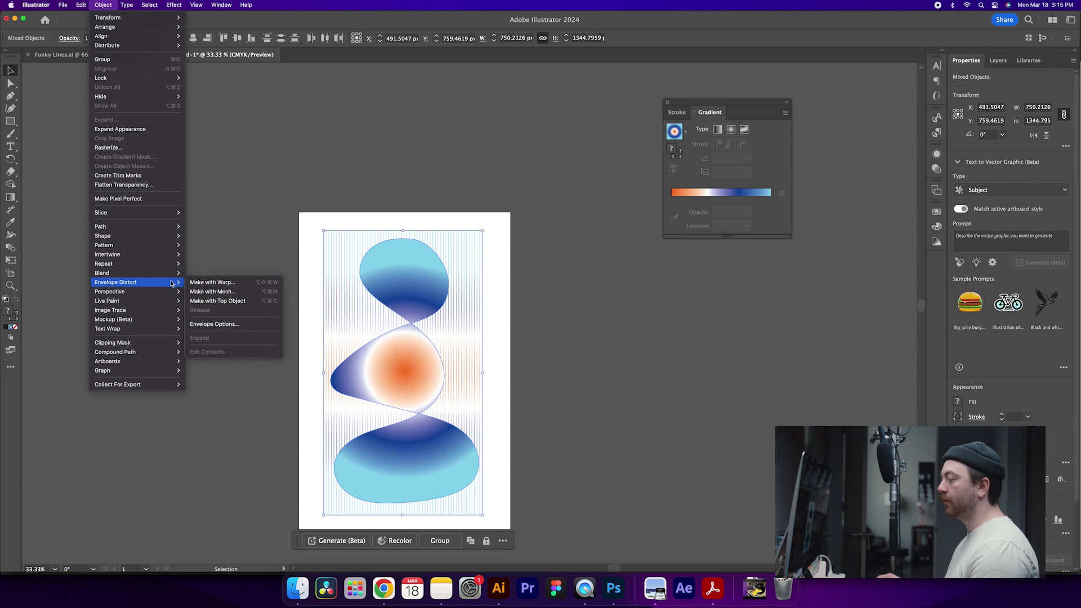
{"action": "left_click", "coordinate": [244, 301]}
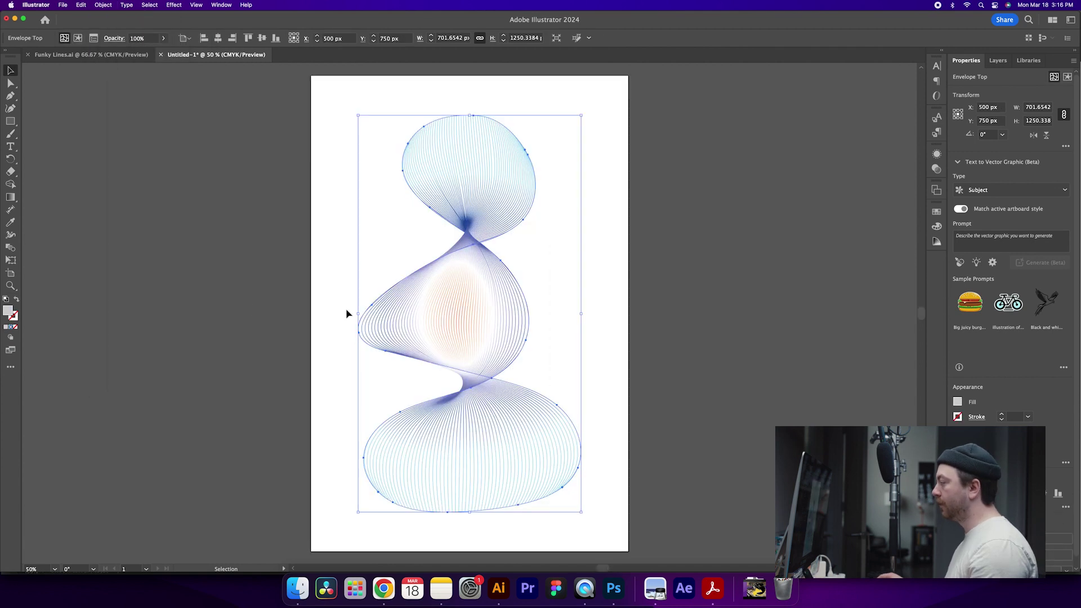
{"action": "left_click", "coordinate": [647, 333]}
Squash the envelope shorter, widen it to about 1877 × 803 px, and move it left off the artboard
{"action": "key", "text": "super+1"}
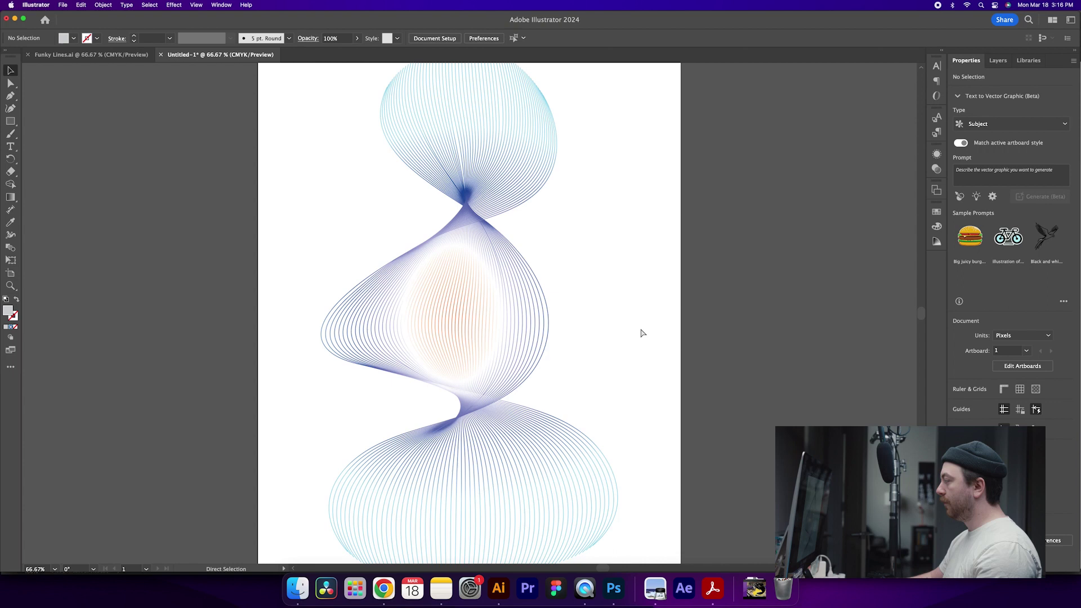
{"action": "scroll", "coordinate": [642, 334], "scroll_direction": "up", "scroll_amount": 10}
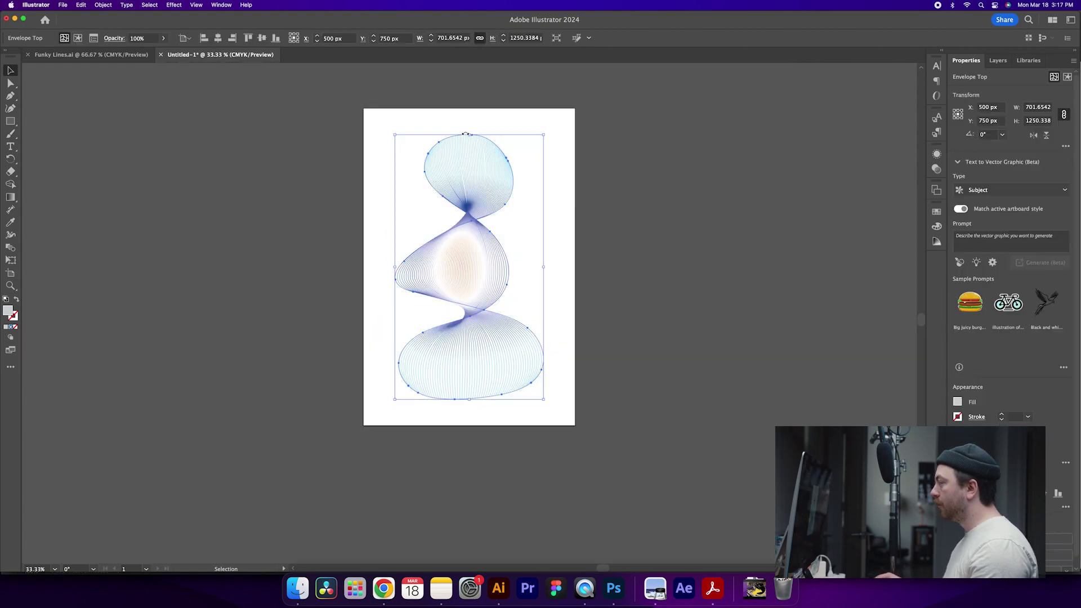
{"action": "left_click_drag", "start_coordinate": [470, 135], "coordinate": [469, 229]}
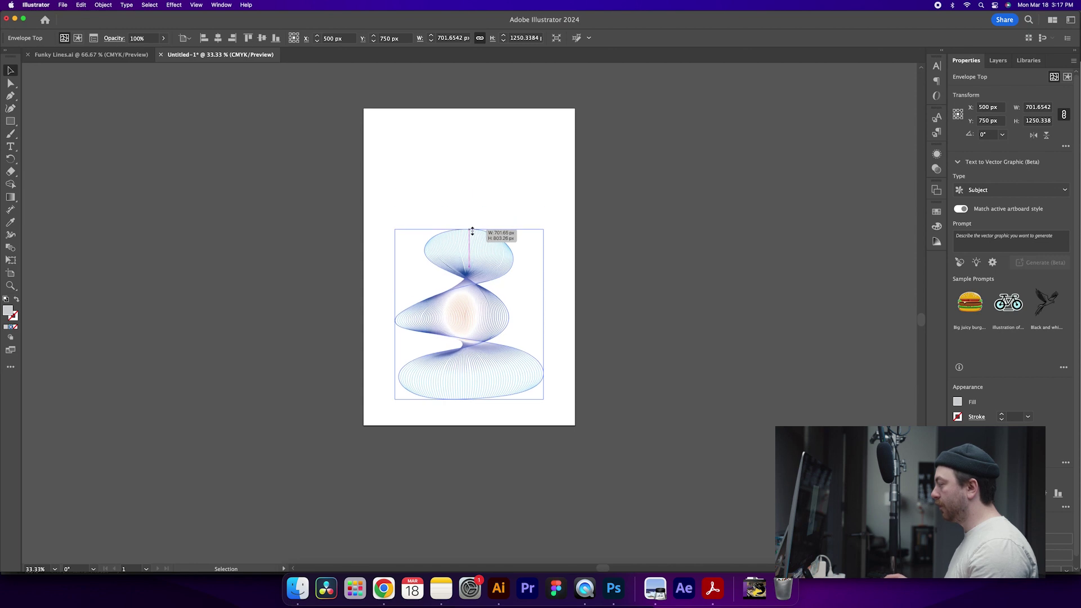
{"action": "left_click_drag", "start_coordinate": [544, 316], "coordinate": [792, 318]}
{"action": "left_click", "coordinate": [716, 464]}
{"action": "left_click_drag", "start_coordinate": [666, 377], "coordinate": [234, 323]}
Draw an artboard-covering rectangle filled with near-black #171819
{"action": "key", "text": "m"}
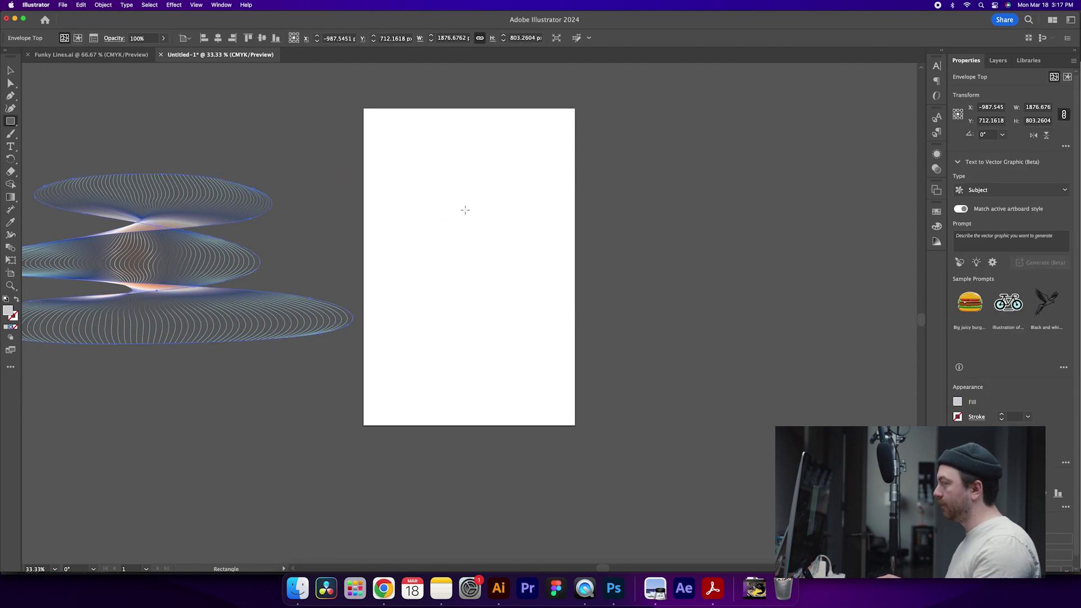
{"action": "left_click_drag", "start_coordinate": [363, 107], "coordinate": [575, 426]}
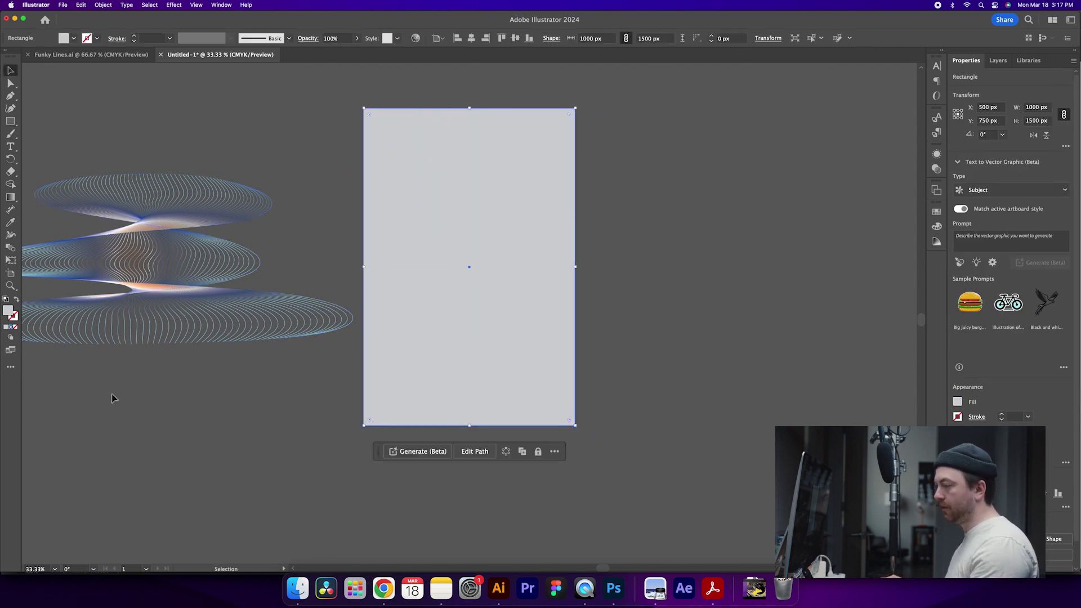
{"action": "key", "text": "v"}
{"action": "double_click", "coordinate": [7, 312]}
{"action": "type", "text": "222526"}
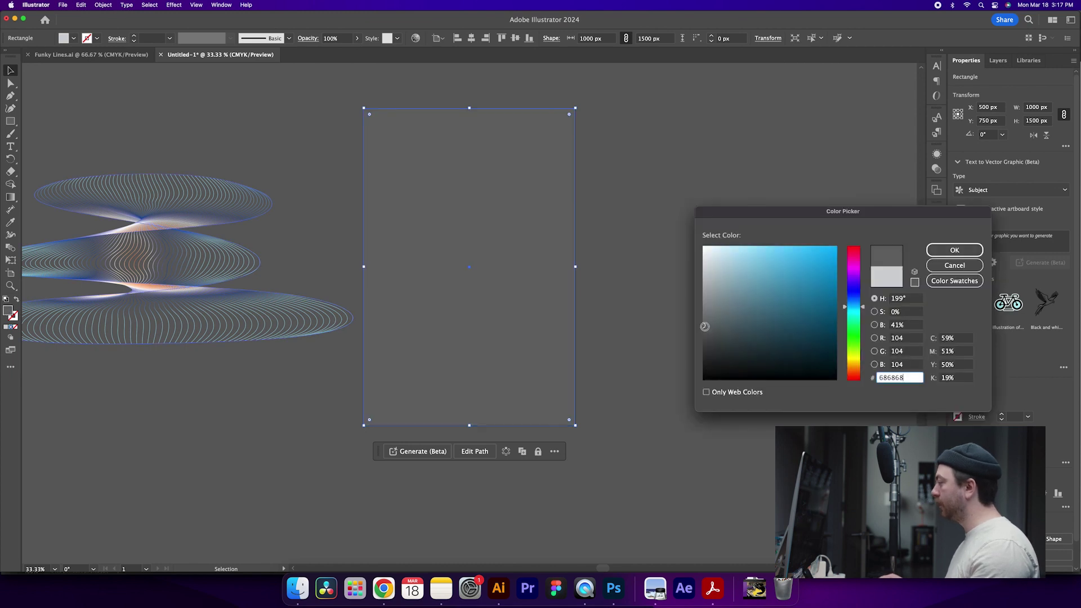
{"action": "left_click_drag", "start_coordinate": [718, 361], "coordinate": [714, 367]}
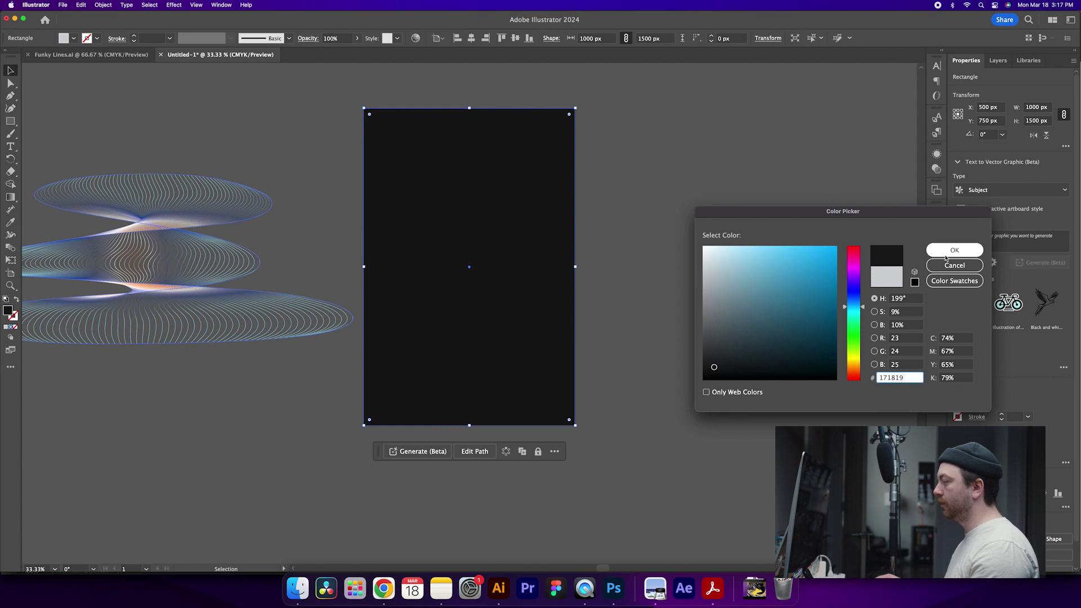
{"action": "left_click", "coordinate": [946, 258]}
Move the line helix back onto the artboard and bring it in front of the background
{"action": "left_click", "coordinate": [297, 285]}
{"action": "left_click_drag", "start_coordinate": [246, 264], "coordinate": [467, 247]}
{"action": "key", "text": "super+shift+bracketright"}
{"action": "left_click", "coordinate": [693, 308]}
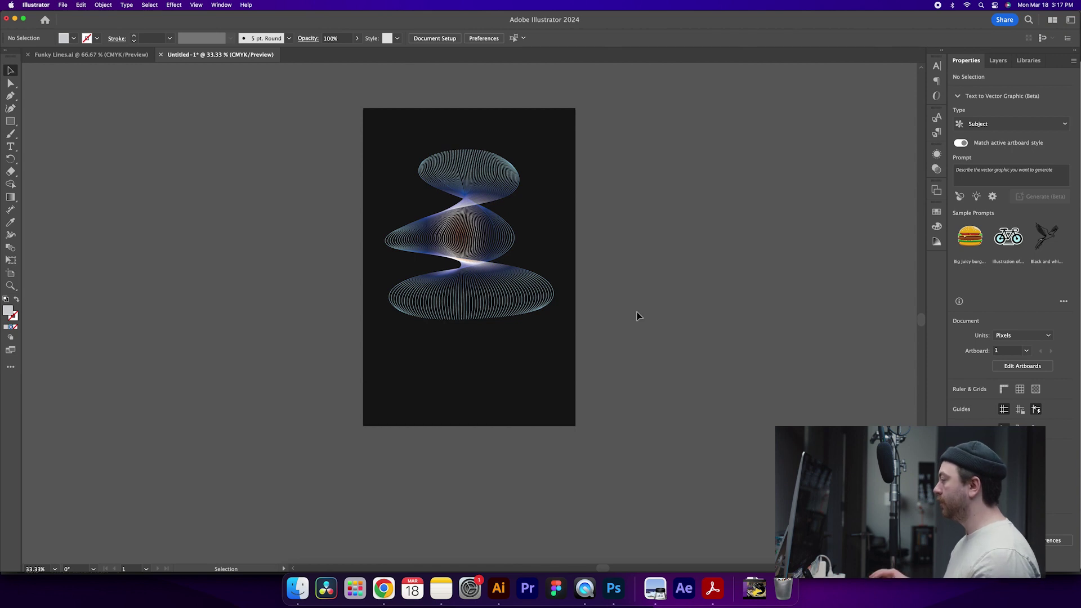
Stretch the helix taller and wider, rotate it about 33°, and shift it up and left
{"action": "key", "text": "super+equal"}
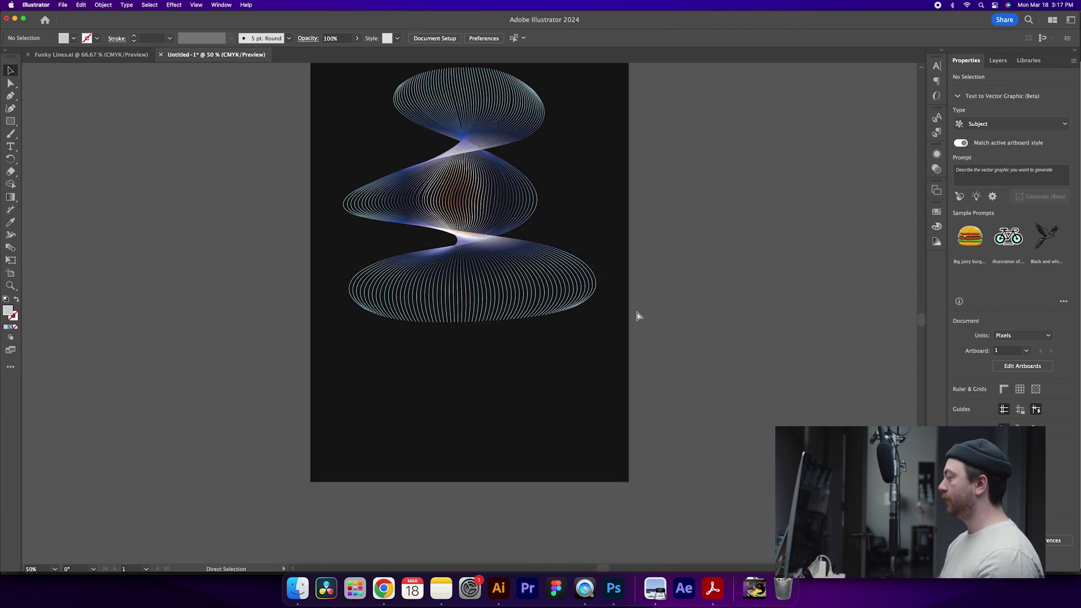
{"action": "scroll", "coordinate": [637, 315], "scroll_direction": "up", "scroll_amount": 2}
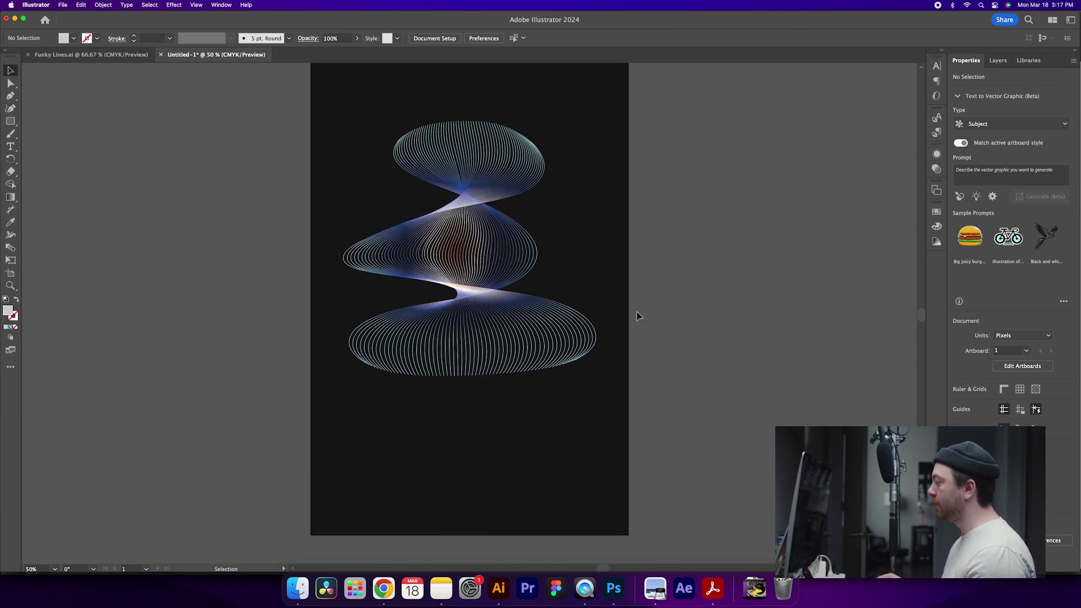
{"action": "key", "text": "super+z"}
{"action": "left_click_drag", "start_coordinate": [472, 179], "coordinate": [472, 140]}
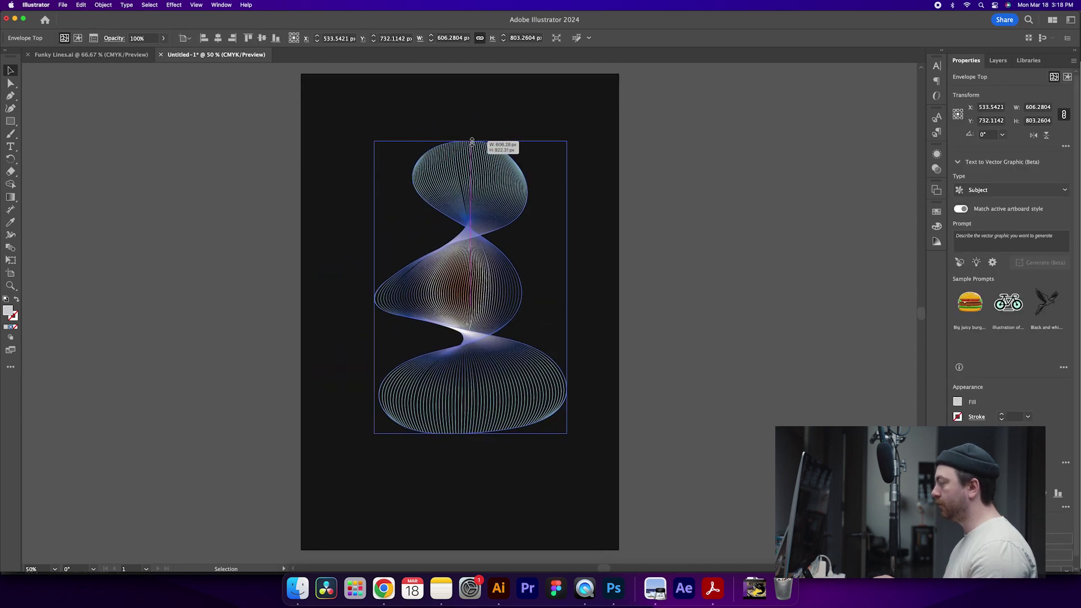
{"action": "left_click_drag", "start_coordinate": [495, 319], "coordinate": [477, 318]}
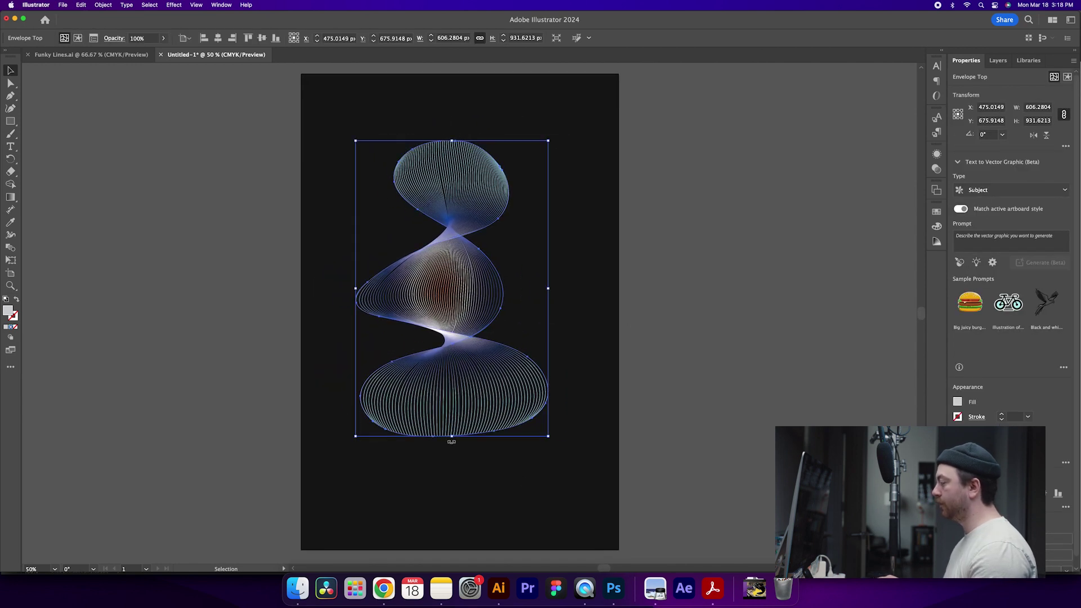
{"action": "left_click_drag", "start_coordinate": [549, 288], "coordinate": [624, 293]}
{"action": "left_click_drag", "start_coordinate": [627, 136], "coordinate": [521, 89]}
{"action": "left_click_drag", "start_coordinate": [512, 300], "coordinate": [472, 283]}
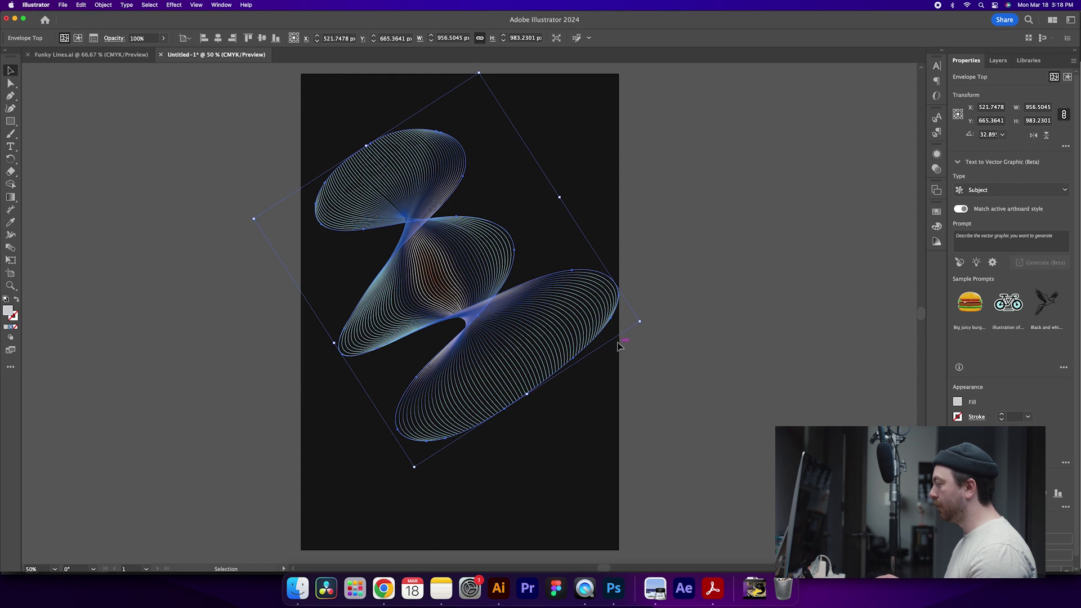
Rotate the helix to about 46° and enlarge it to roughly 1423 × 1385 px past the edges
{"action": "left_click_drag", "start_coordinate": [528, 396], "coordinate": [642, 408]}
{"action": "left_click_drag", "start_coordinate": [747, 390], "coordinate": [762, 366]}
{"action": "left_click_drag", "start_coordinate": [640, 347], "coordinate": [586, 367]}
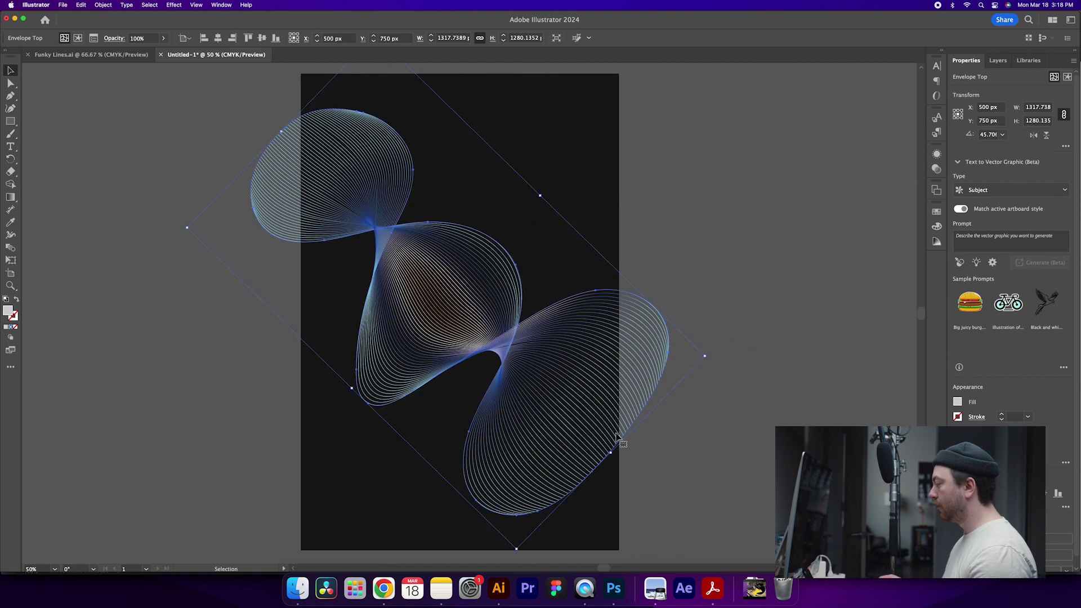
{"action": "left_click_drag", "start_coordinate": [610, 459], "coordinate": [634, 454]}
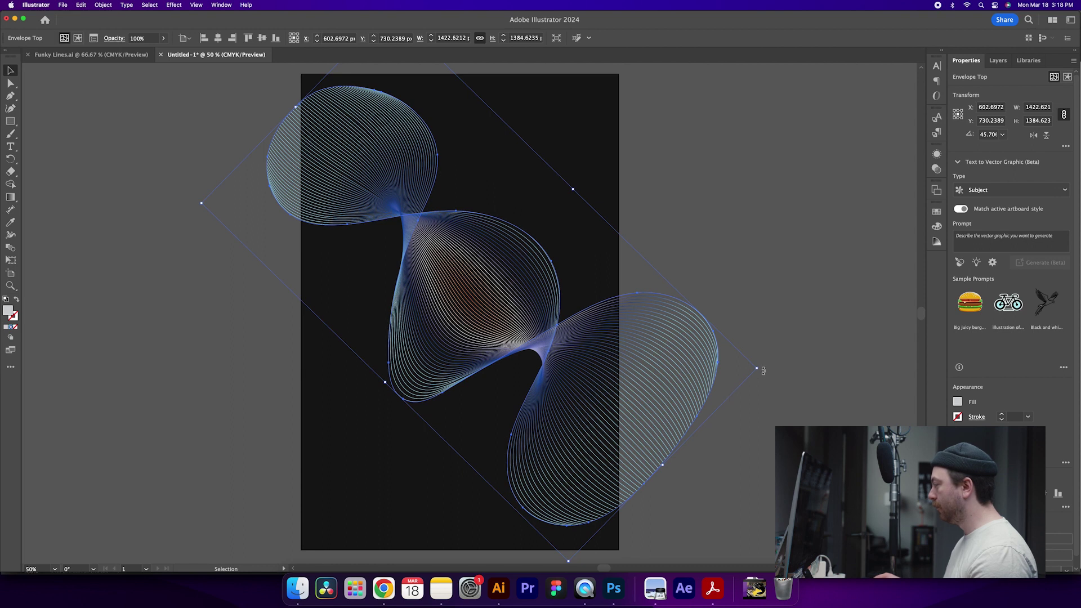
{"action": "left_click", "coordinate": [760, 369]}
{"action": "left_click", "coordinate": [700, 373]}
{"action": "left_click_drag", "start_coordinate": [761, 369], "coordinate": [765, 324]}
{"action": "left_click_drag", "start_coordinate": [671, 348], "coordinate": [638, 381]}
{"action": "left_click", "coordinate": [574, 119]}
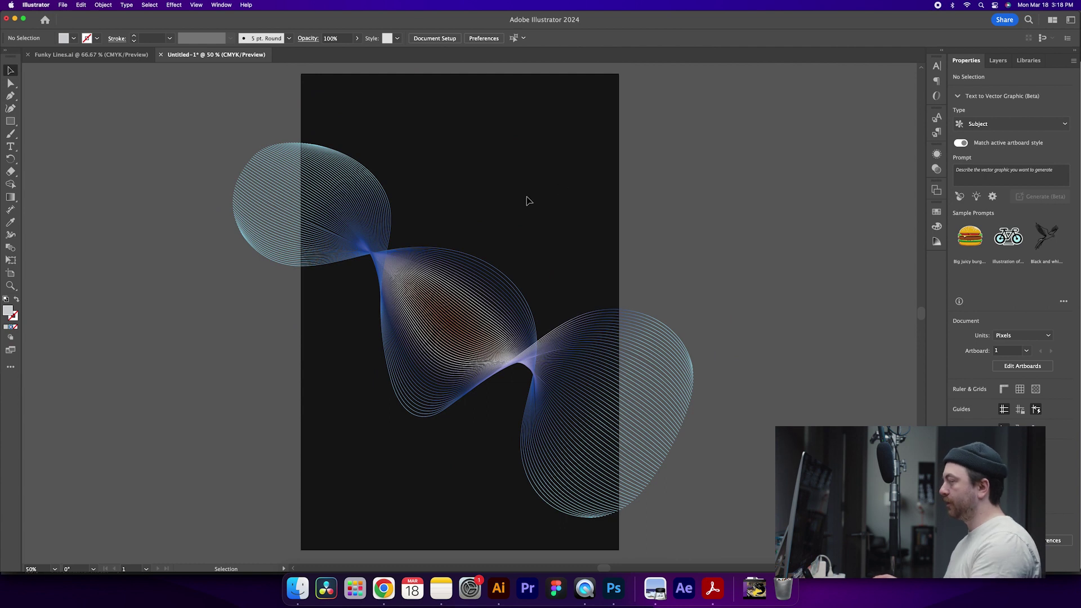
Add the 'Future' point text near the poster top in Haas Grot Disp 95 Black
{"action": "key", "text": "t"}
{"action": "left_click", "coordinate": [422, 145]}
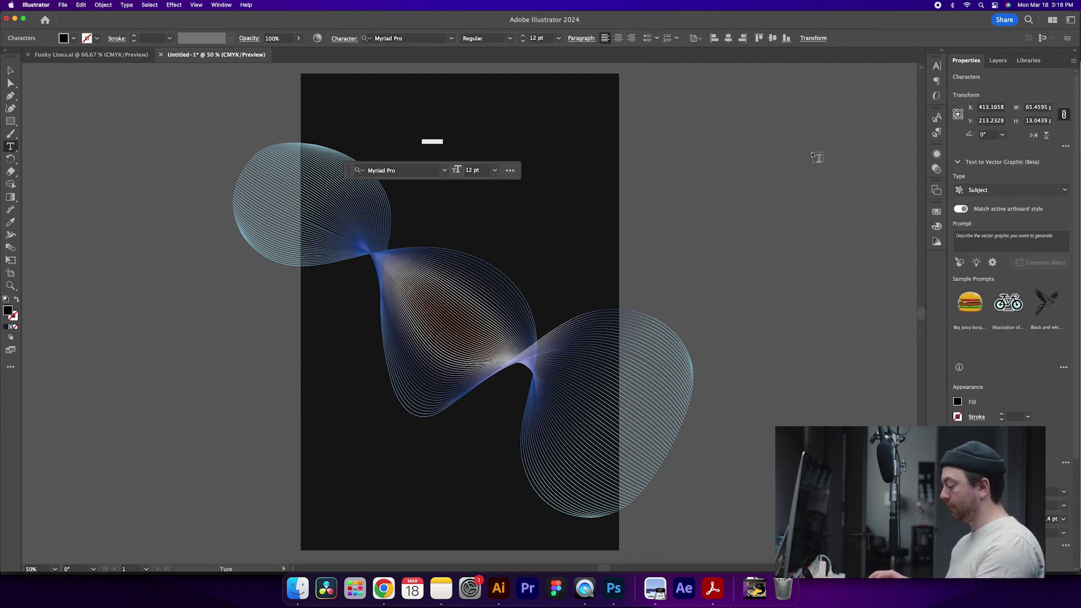
{"action": "key", "text": "BackSpace"}
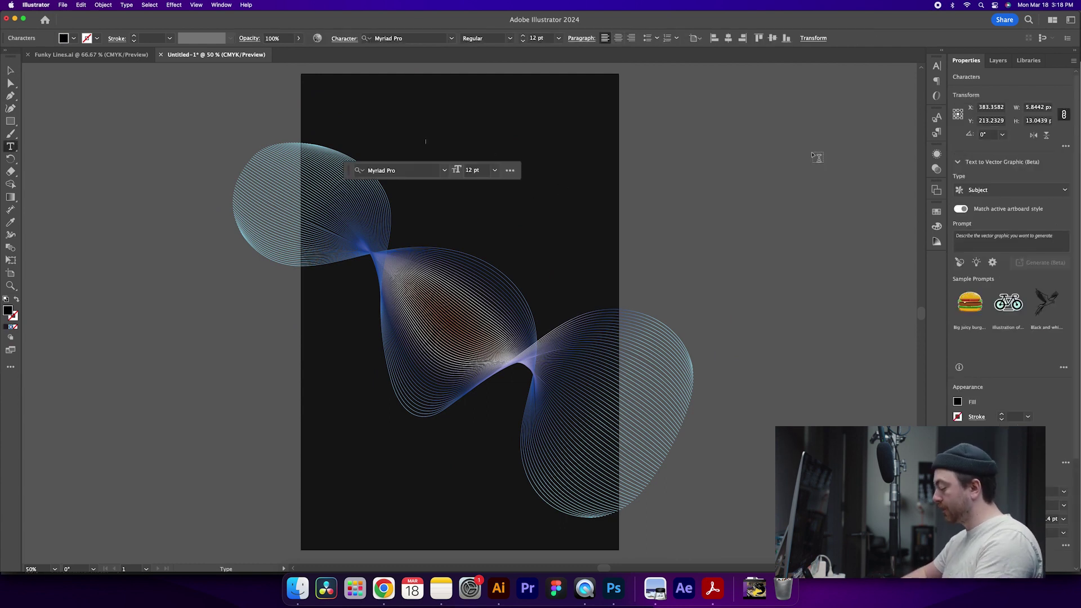
{"action": "type", "text": "Funky"}
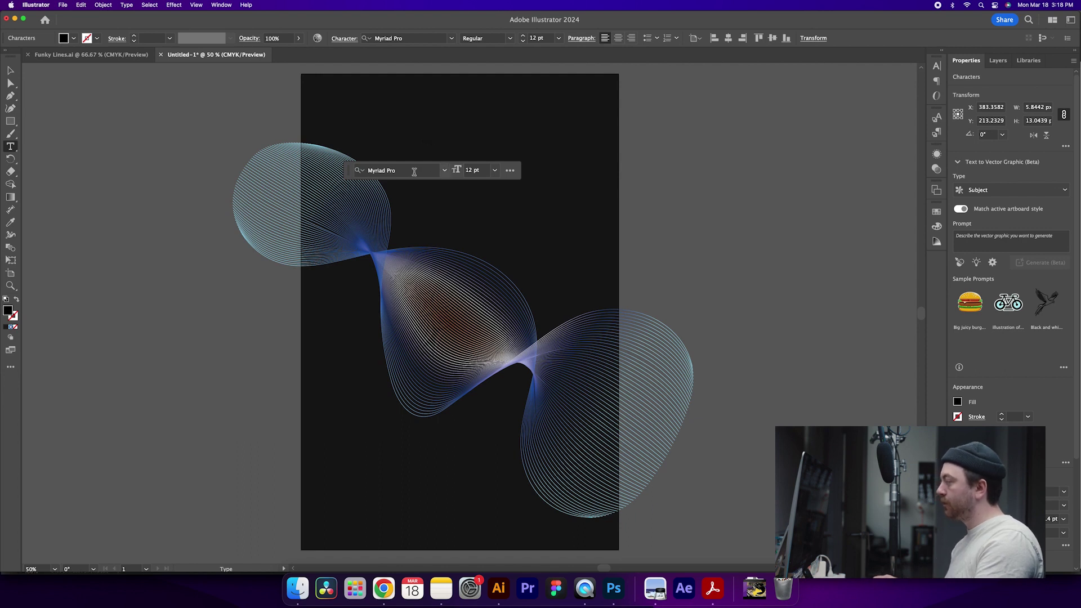
{"action": "key", "text": "Escape"}
{"action": "left_click", "coordinate": [375, 170]}
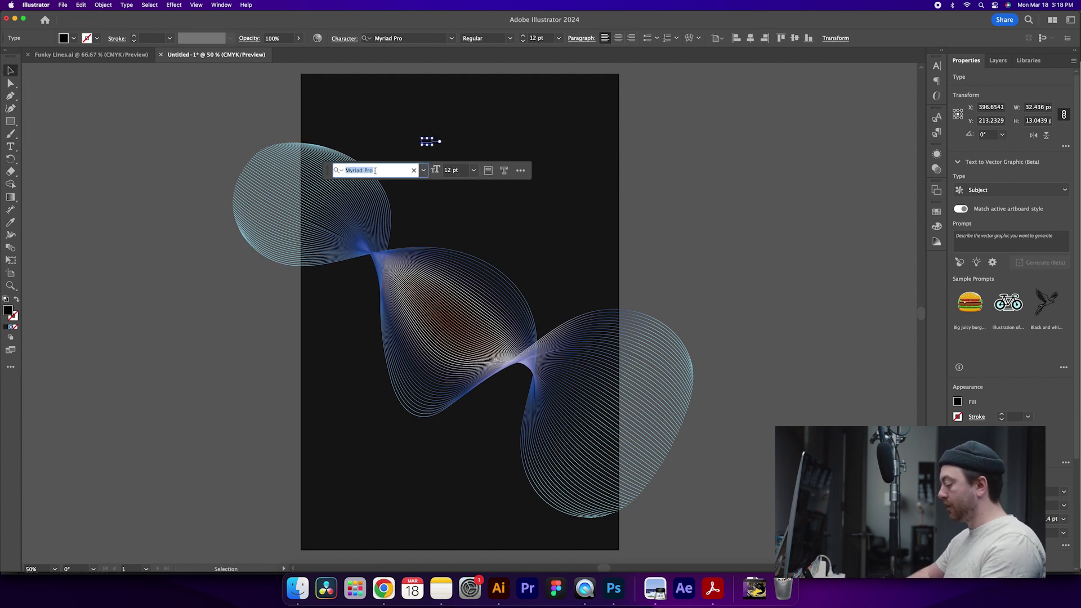
{"action": "type", "text": "haas"}
{"action": "left_click", "coordinate": [417, 454]}
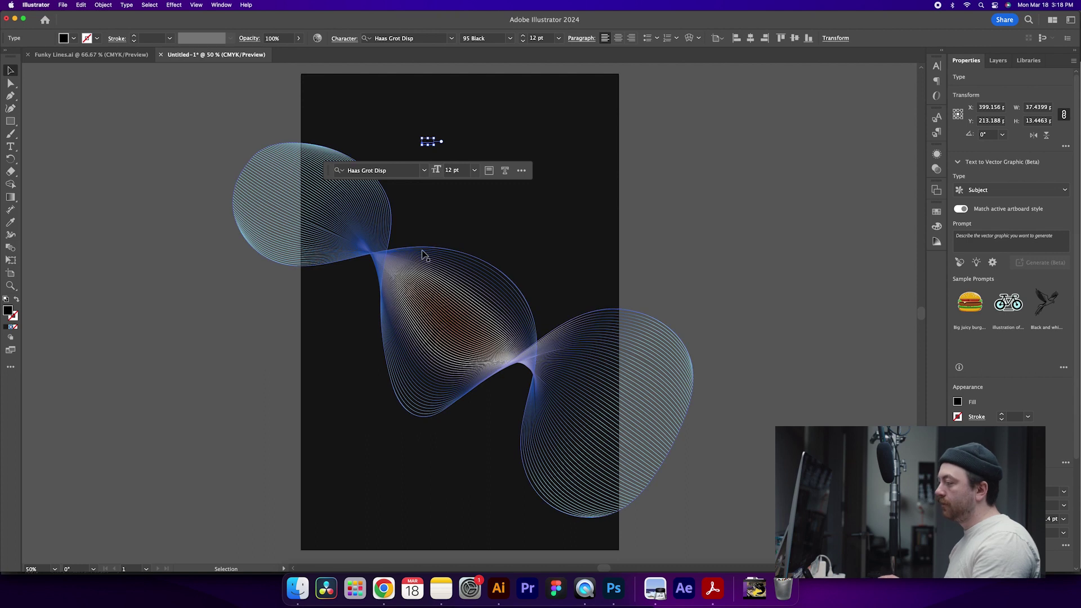
Fill the headline with warm off-white #f4f1ea
{"action": "double_click", "coordinate": [10, 314]}
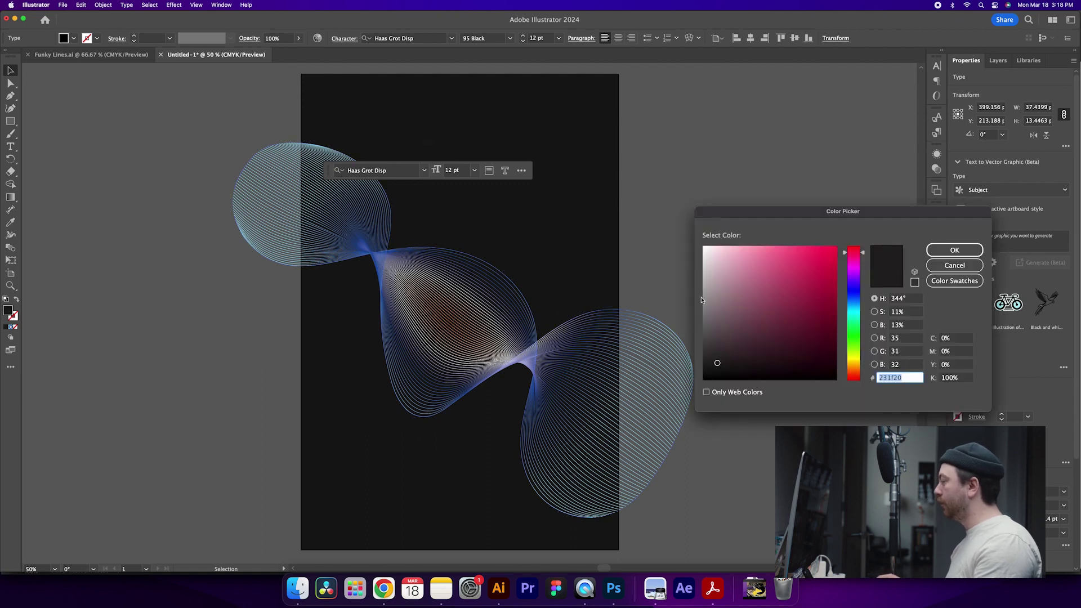
{"action": "left_click", "coordinate": [862, 362]}
{"action": "left_click_drag", "start_coordinate": [861, 362], "coordinate": [861, 367]}
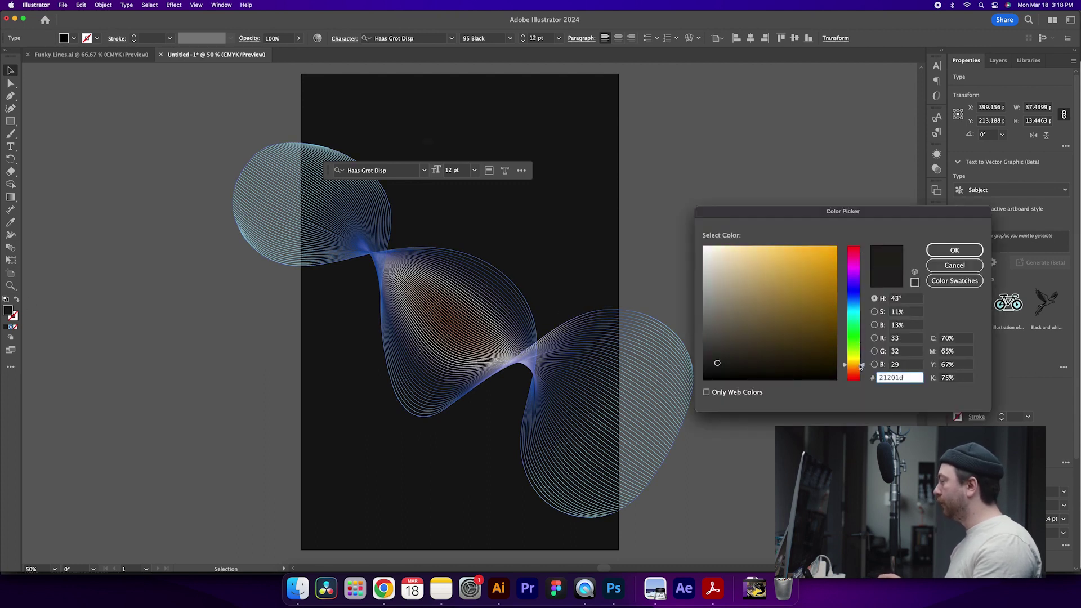
{"action": "left_click_drag", "start_coordinate": [718, 266], "coordinate": [708, 250]}
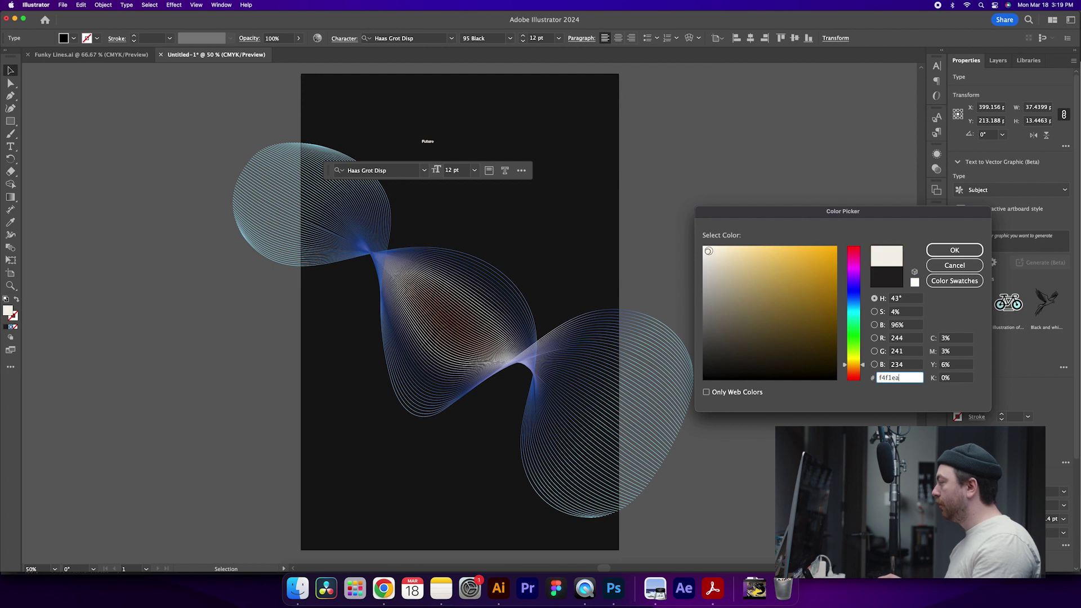
{"action": "left_click", "coordinate": [955, 250]}
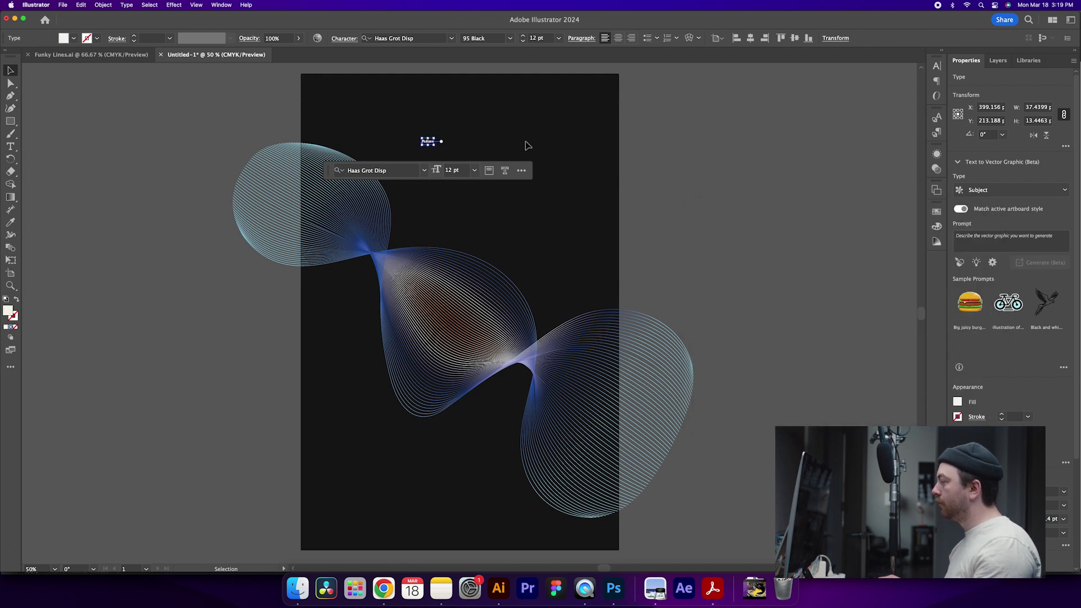
Scale the headline to about 192 pt and place it at the poster's top-left
{"action": "left_click_drag", "start_coordinate": [434, 147], "coordinate": [740, 253]}
{"action": "left_click_drag", "start_coordinate": [665, 223], "coordinate": [552, 153]}
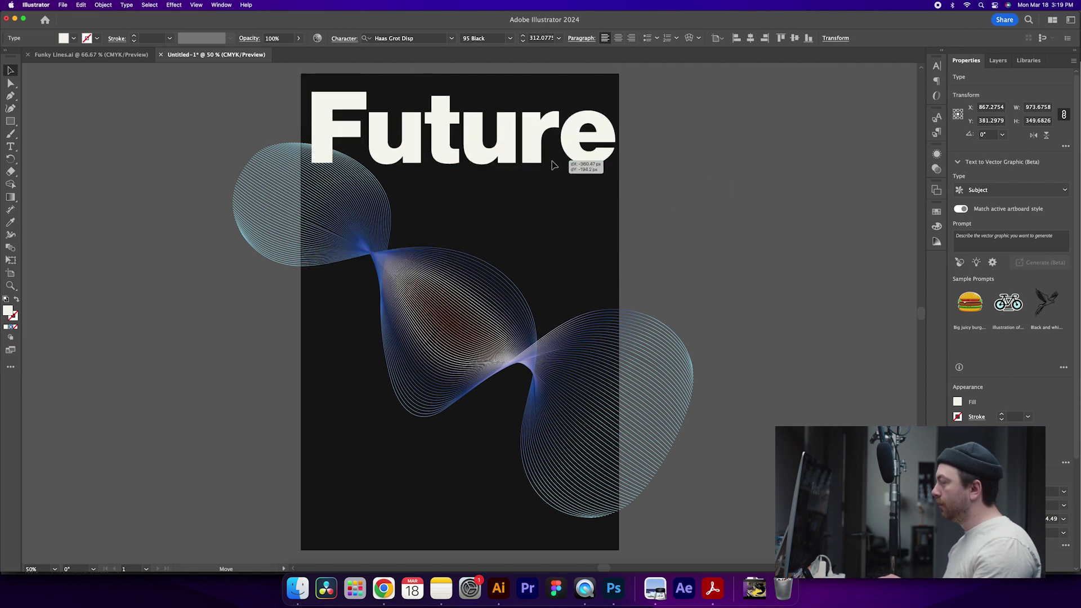
{"action": "left_click_drag", "start_coordinate": [616, 188], "coordinate": [500, 150]}
{"action": "left_click_drag", "start_coordinate": [431, 121], "coordinate": [432, 119]}
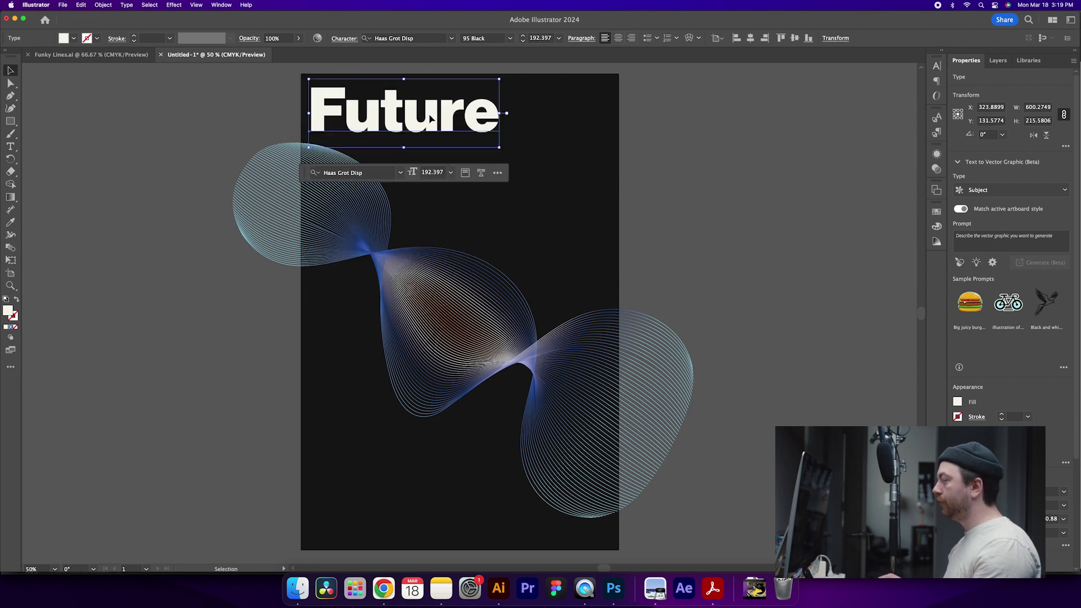
{"action": "left_click", "coordinate": [723, 244]}
Draw a text area near the poster's bottom-left and paste the body copy into it
{"action": "key", "text": "t"}
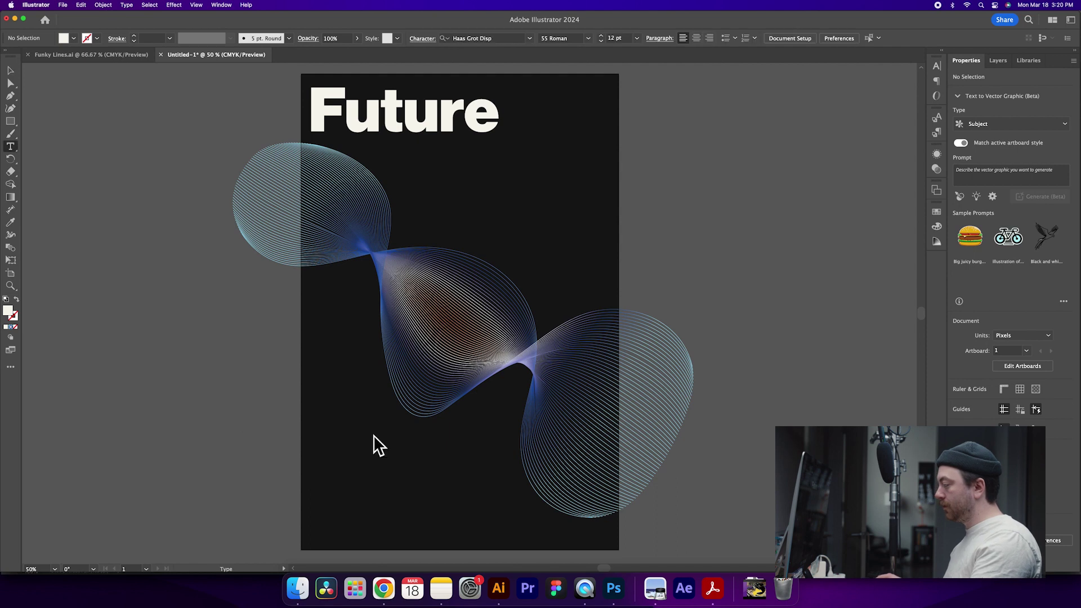
{"action": "left_click_drag", "start_coordinate": [318, 453], "coordinate": [472, 539]}
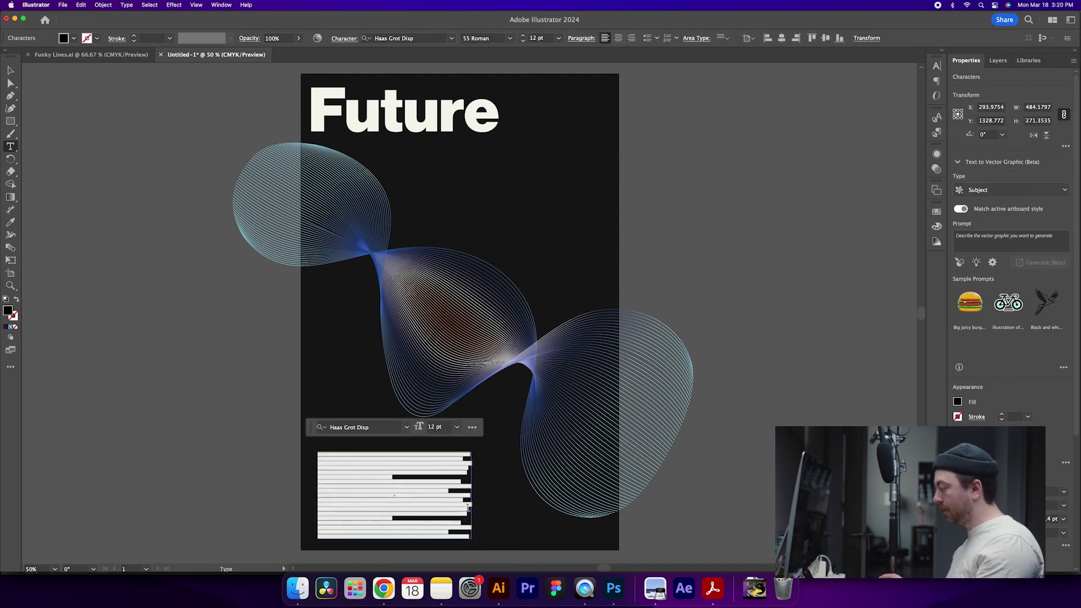
{"action": "key", "text": "super"}
{"action": "key", "text": "BackSpace"}
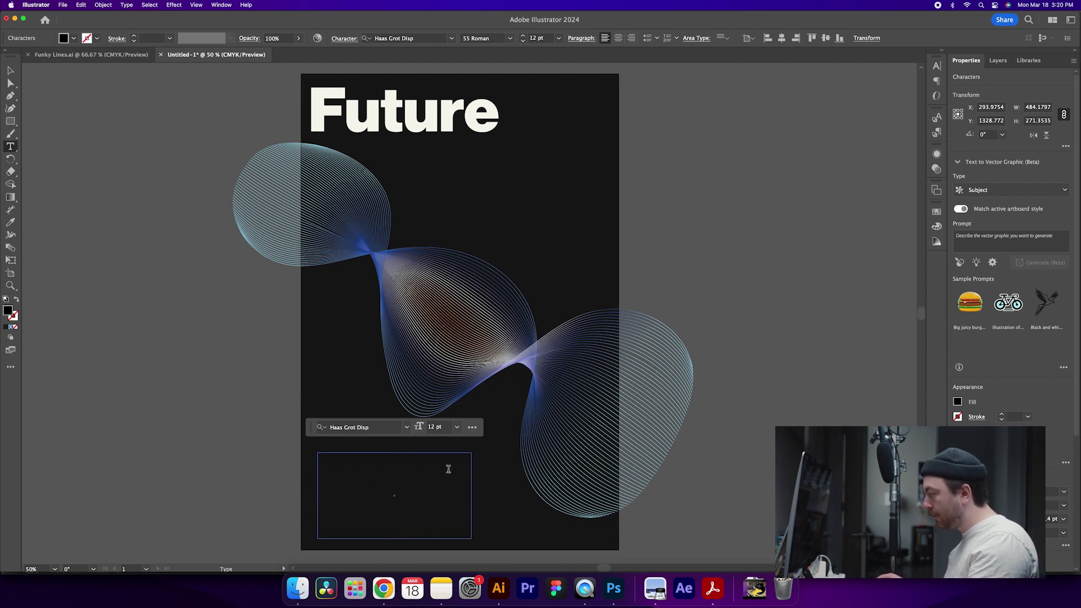
{"action": "key", "text": "super+v"}
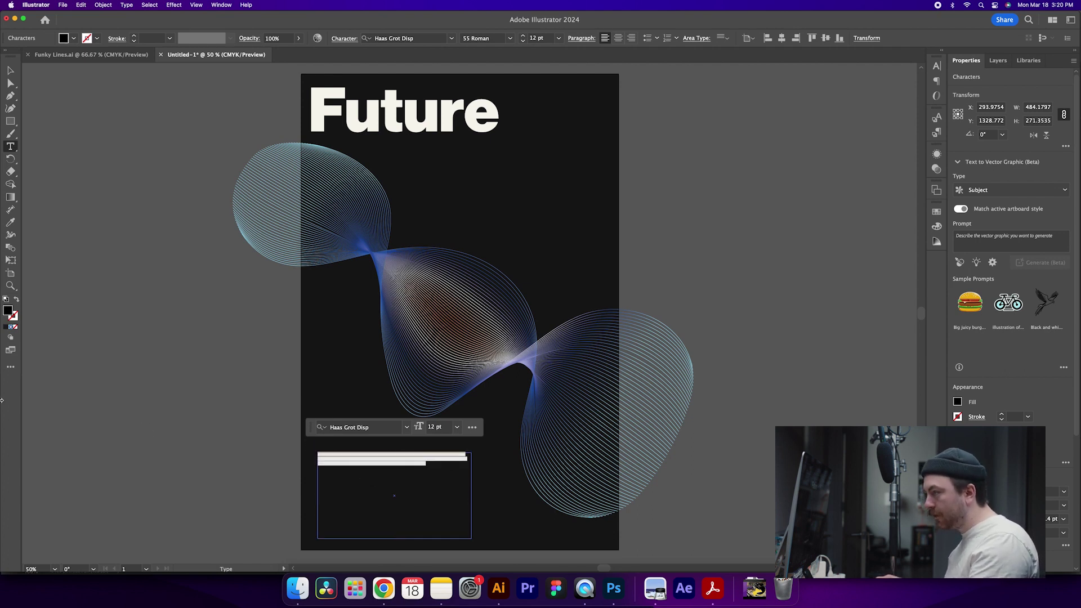
Colour the body text off-white #f4e9eb and set it to 24 pt
{"action": "double_click", "coordinate": [8, 311]}
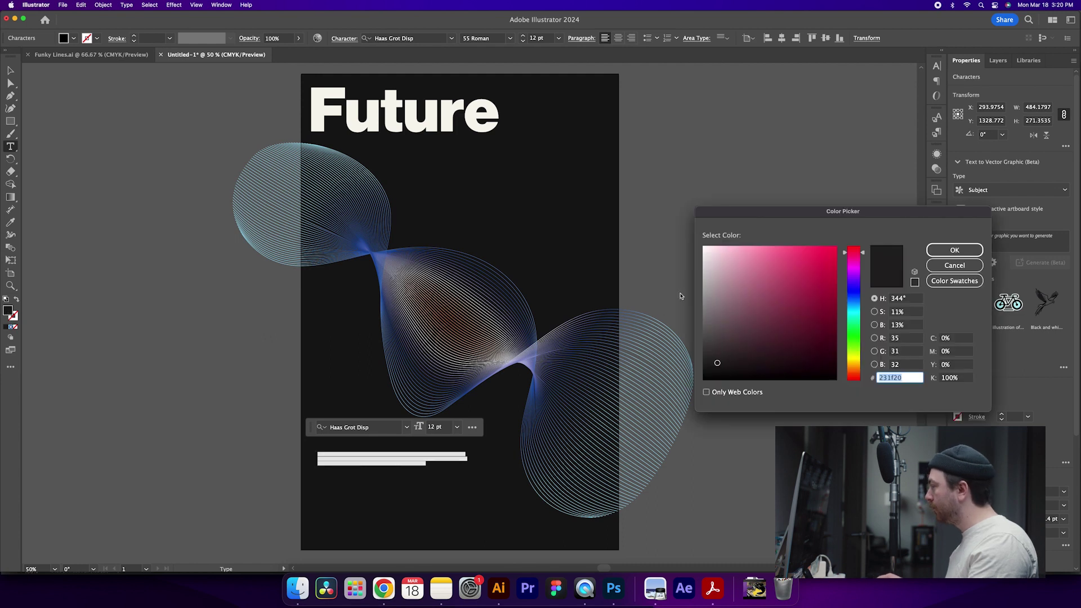
{"action": "type", "text": "f4e9eb"}
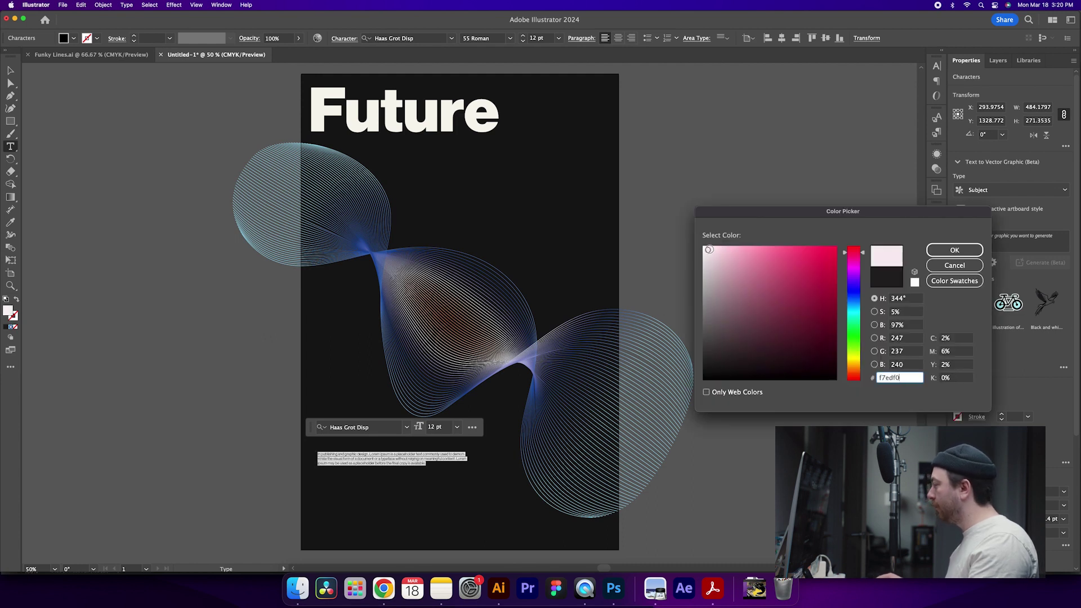
{"action": "left_click", "coordinate": [862, 369]}
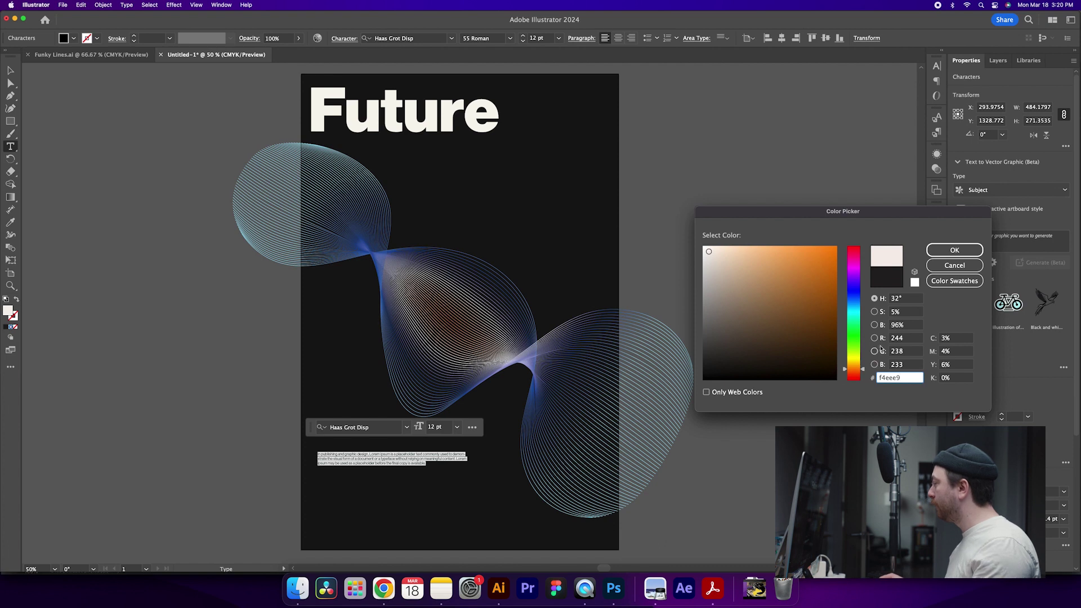
{"action": "left_click", "coordinate": [954, 249]}
{"action": "key", "text": "Escape"}
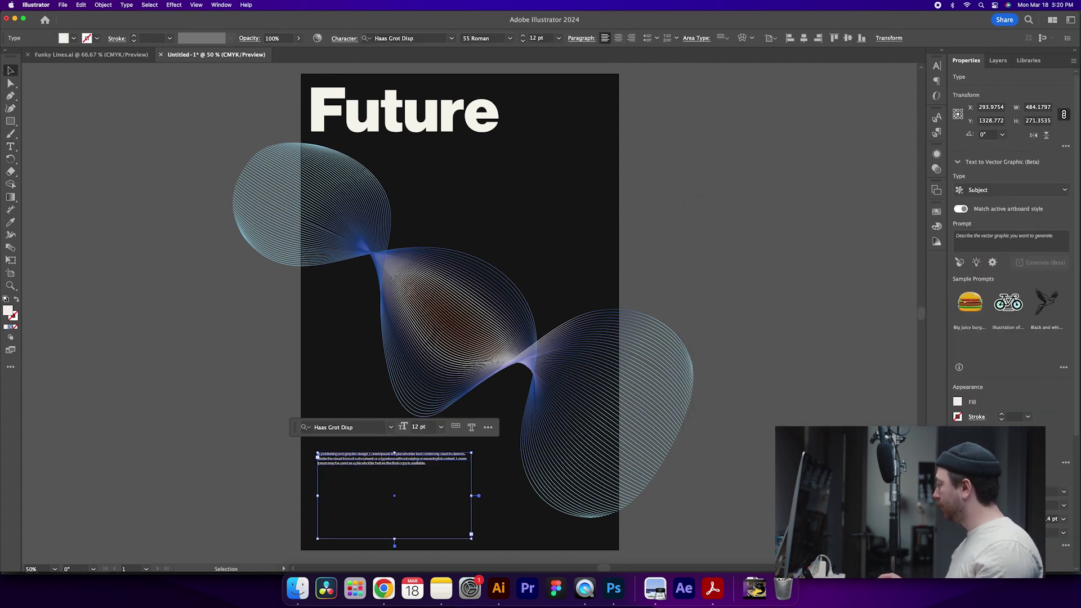
{"action": "key", "text": "super+shift+period"}
{"action": "key", "text": "super+shift+period"}
{"action": "key", "text": "super+shift+period"}
{"action": "key", "text": "super+shift+period"}
{"action": "key", "text": "super+shift+period"}
{"action": "key", "text": "super+shift+period"}
{"action": "key", "text": "super+shift+period"}
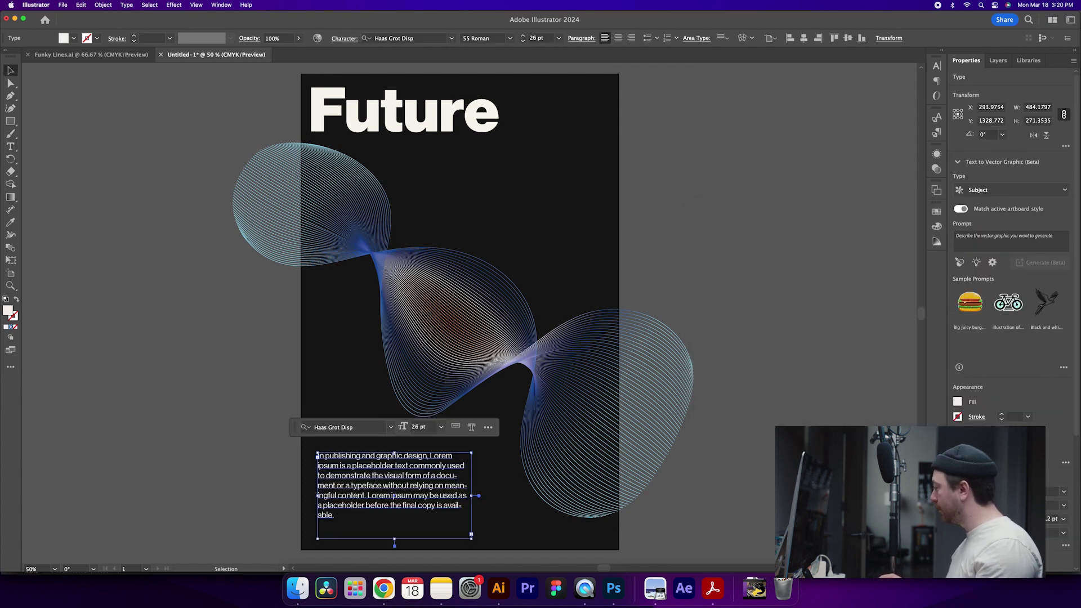
{"action": "key", "text": "super+shift+comma"}
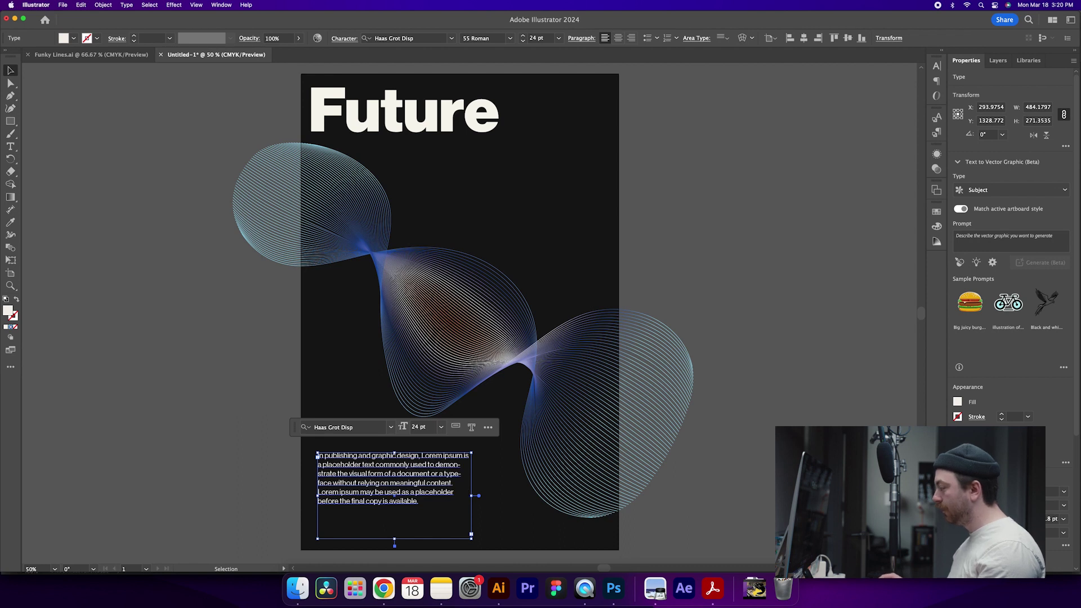
Add a 'Header' first line set at 32 pt in the 95 Black weight
{"action": "double_click", "coordinate": [328, 455]}
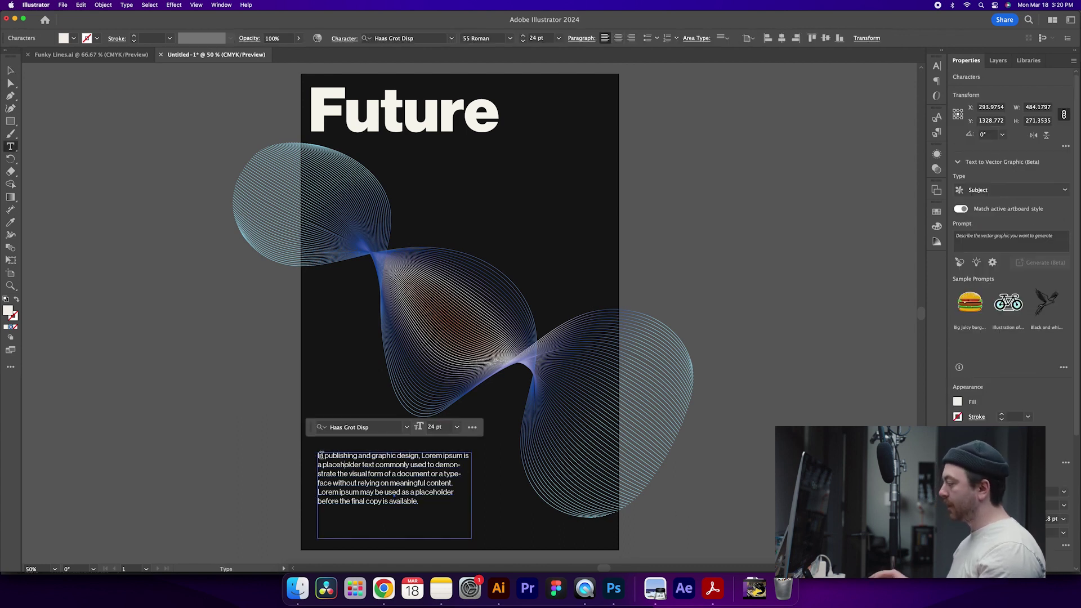
{"action": "type", "text": "Header"}
{"action": "key", "text": "Return"}
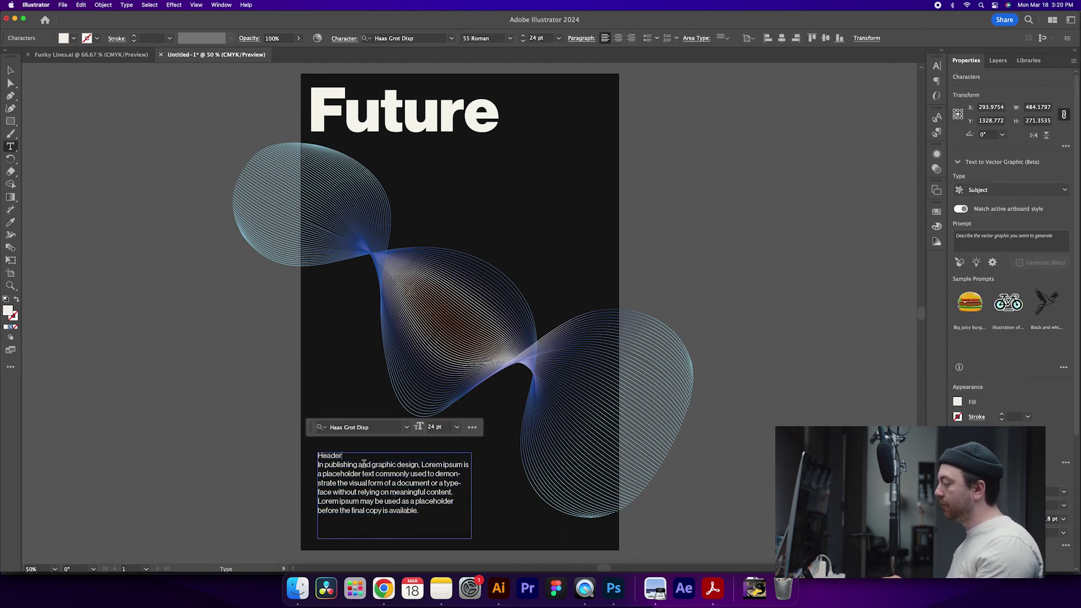
{"action": "left_click_drag", "start_coordinate": [341, 455], "coordinate": [314, 455]}
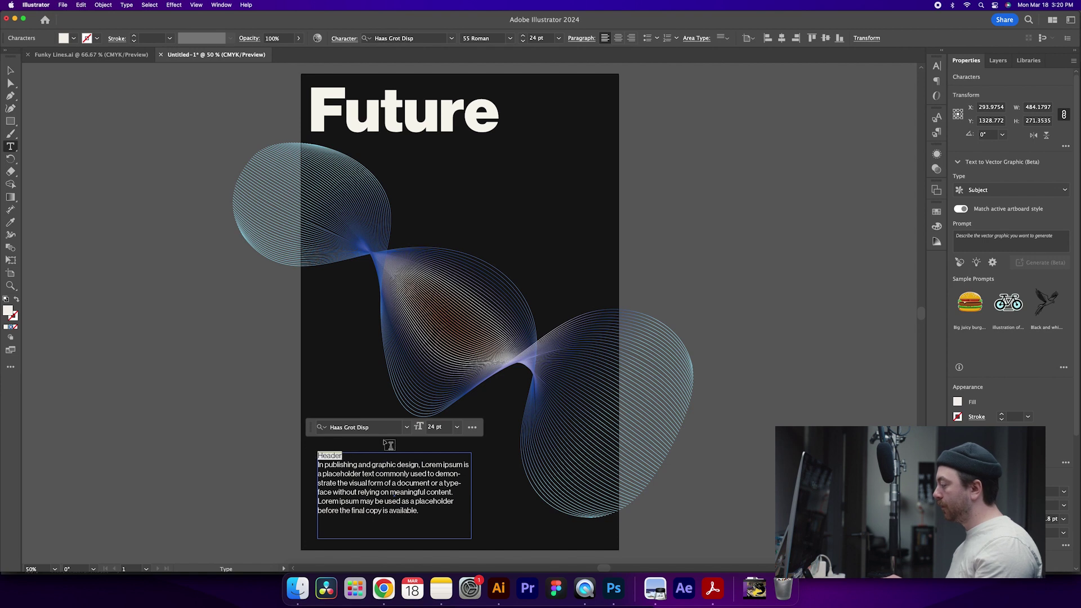
{"action": "left_click", "coordinate": [434, 426]}
{"action": "type", "text": "32"}
{"action": "key", "text": "Return"}
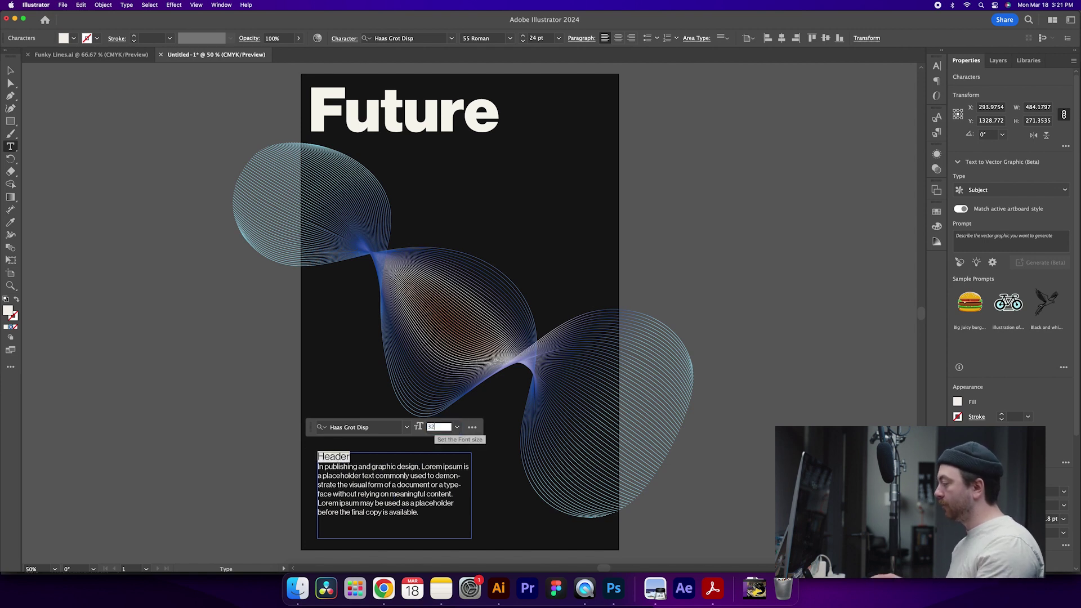
{"action": "left_click", "coordinate": [1065, 506]}
{"action": "left_click", "coordinate": [982, 471]}
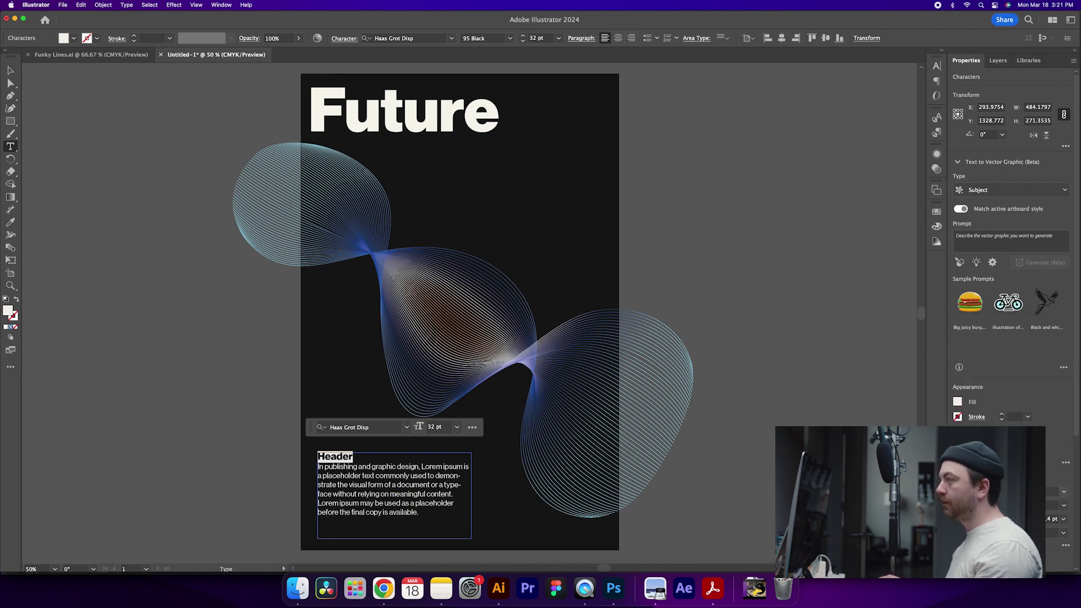
Select the first line of the body text, then exit editing and deselect everything
{"action": "left_click", "coordinate": [319, 466]}
{"action": "left_click_drag", "start_coordinate": [319, 466], "coordinate": [532, 475]}
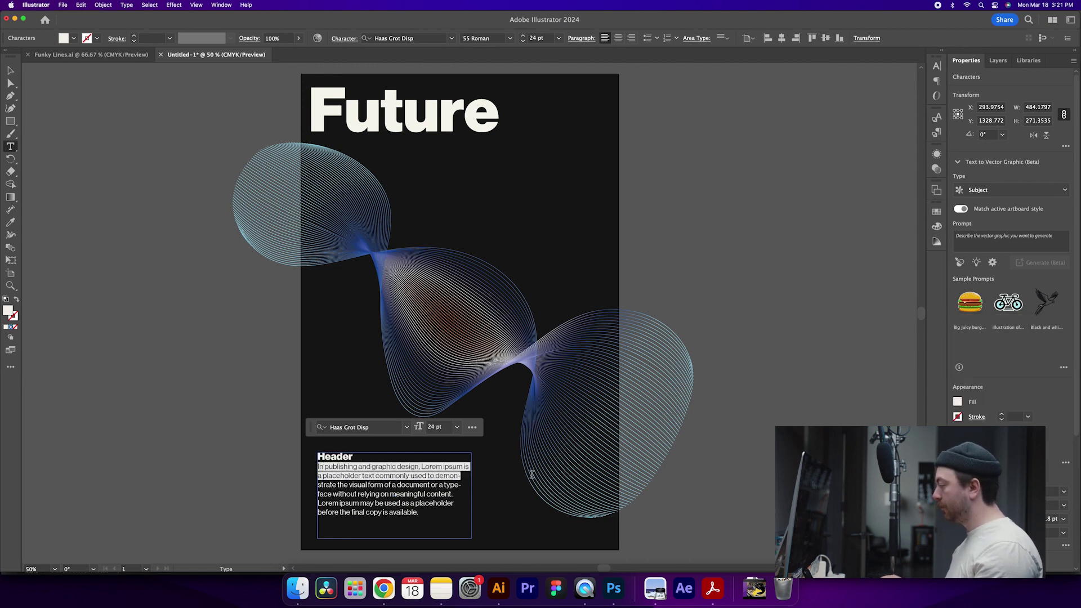
{"action": "left_click", "coordinate": [331, 465]}
{"action": "left_click_drag", "start_coordinate": [319, 466], "coordinate": [470, 468]}
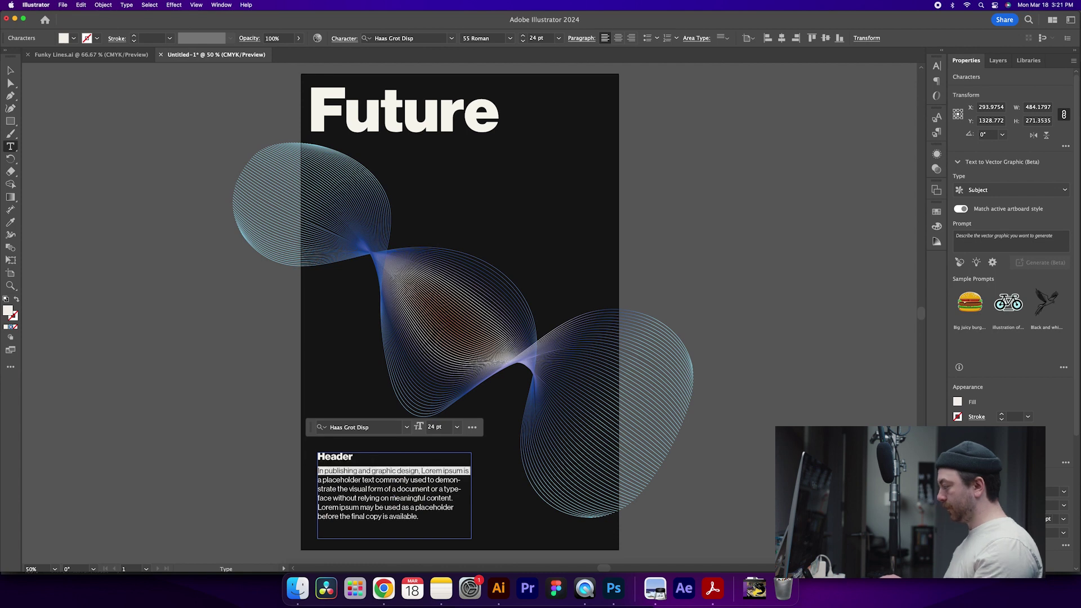
{"action": "left_click", "coordinate": [10, 71]}
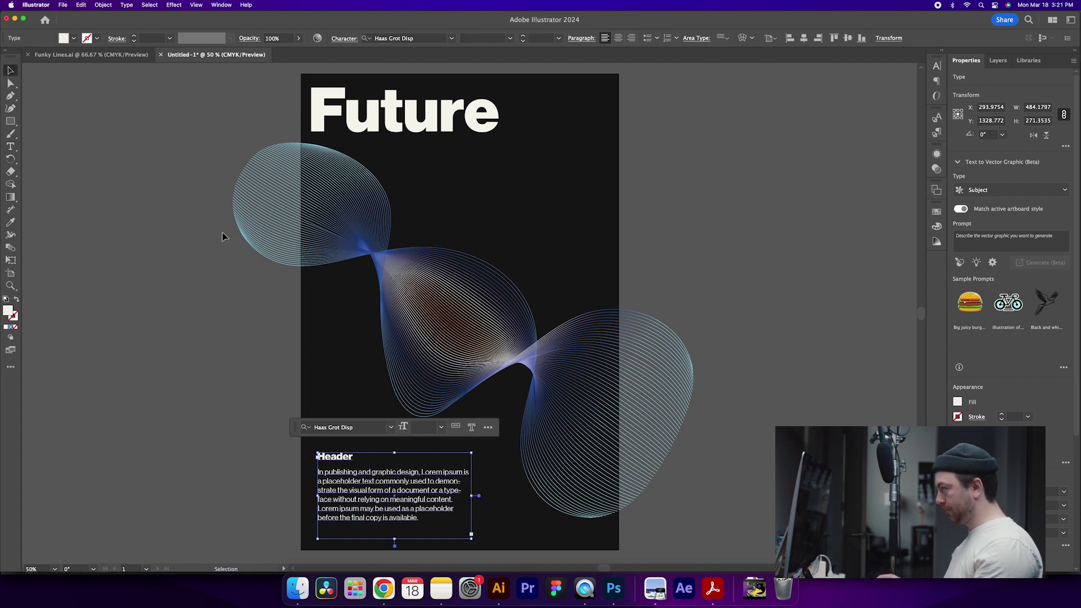
{"action": "left_click", "coordinate": [146, 219]}
{"action": "scroll", "coordinate": [146, 219], "scroll_direction": "right", "scroll_amount": 5}
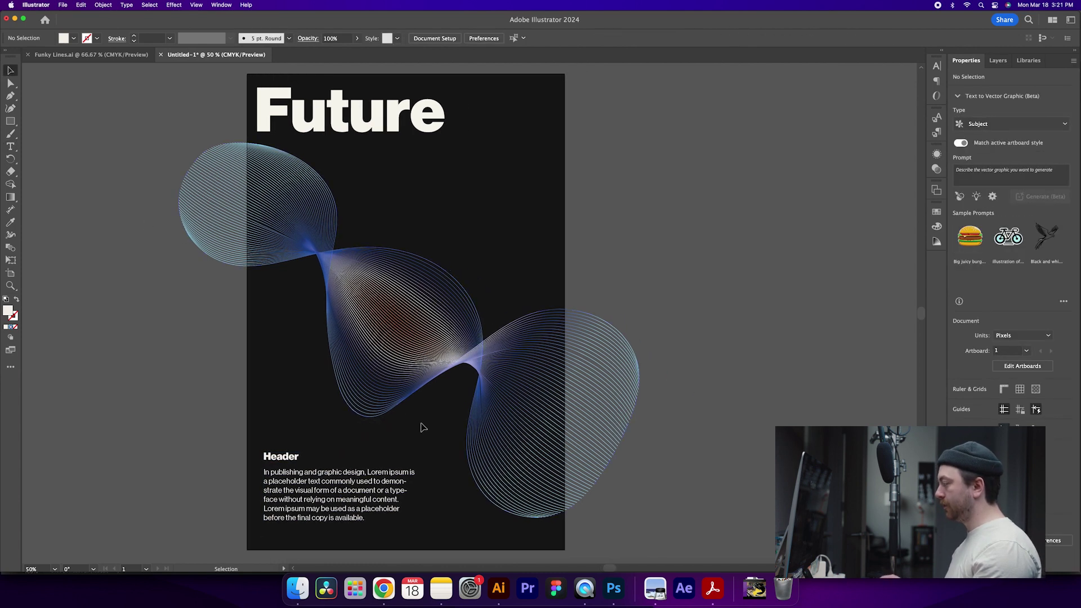
Turn on View > Trim View and zoom out to 33.33% to fit the whole poster
{"action": "scroll", "coordinate": [702, 372], "scroll_direction": "right", "scroll_amount": 2}
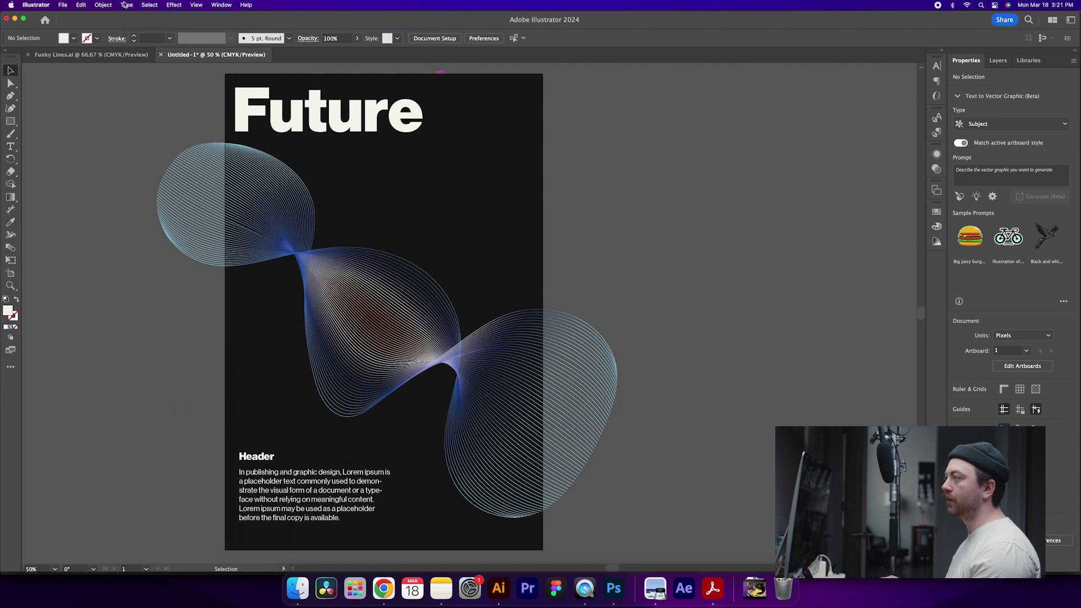
{"action": "left_click", "coordinate": [196, 5]}
{"action": "mouse_move", "coordinate": [173, 5]}
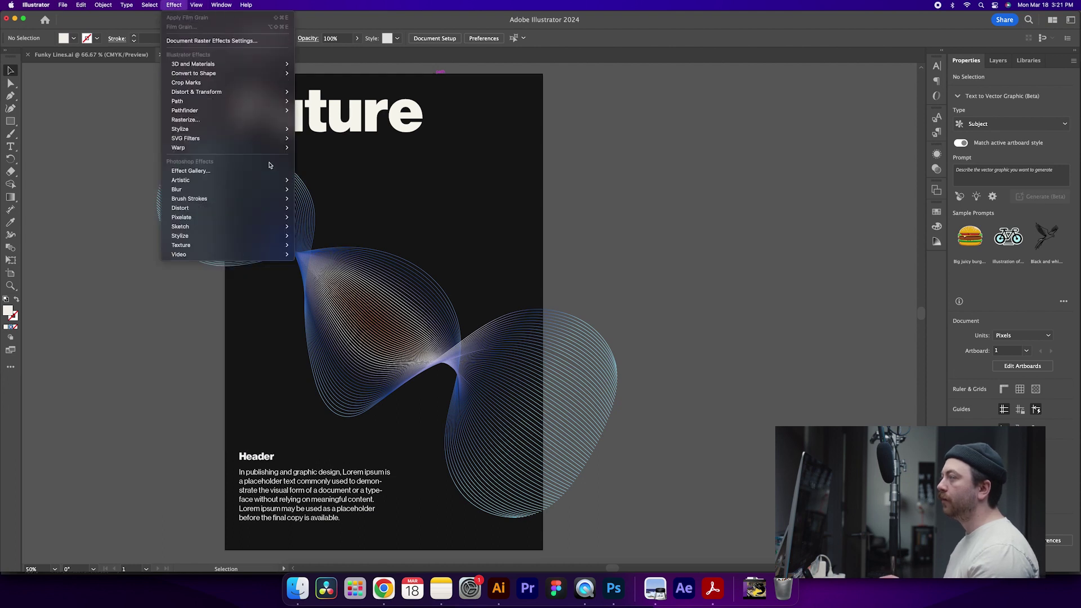
{"action": "mouse_move", "coordinate": [232, 88]}
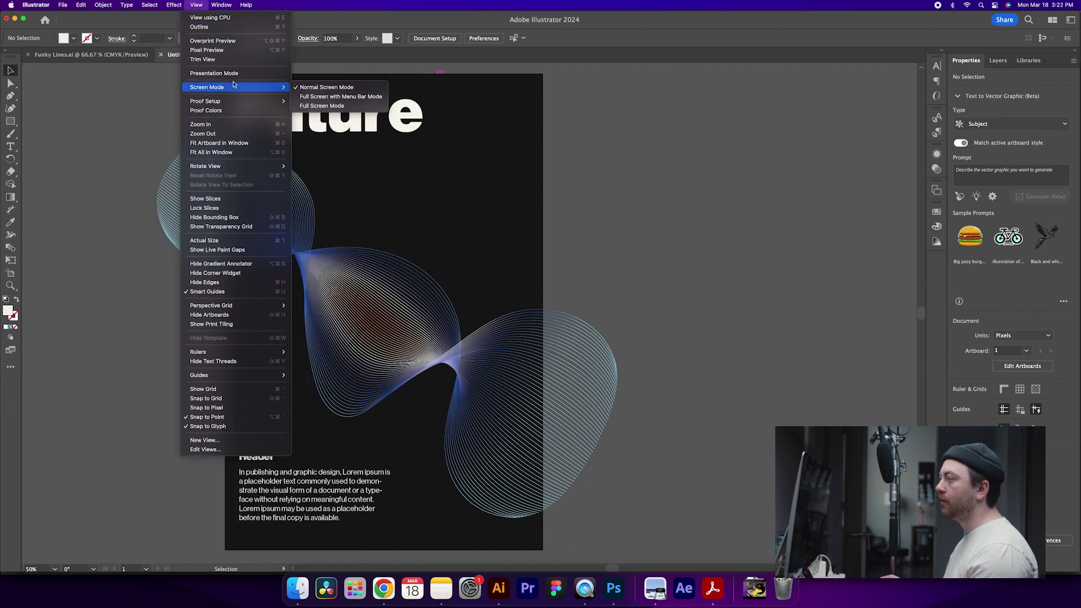
{"action": "left_click", "coordinate": [214, 59]}
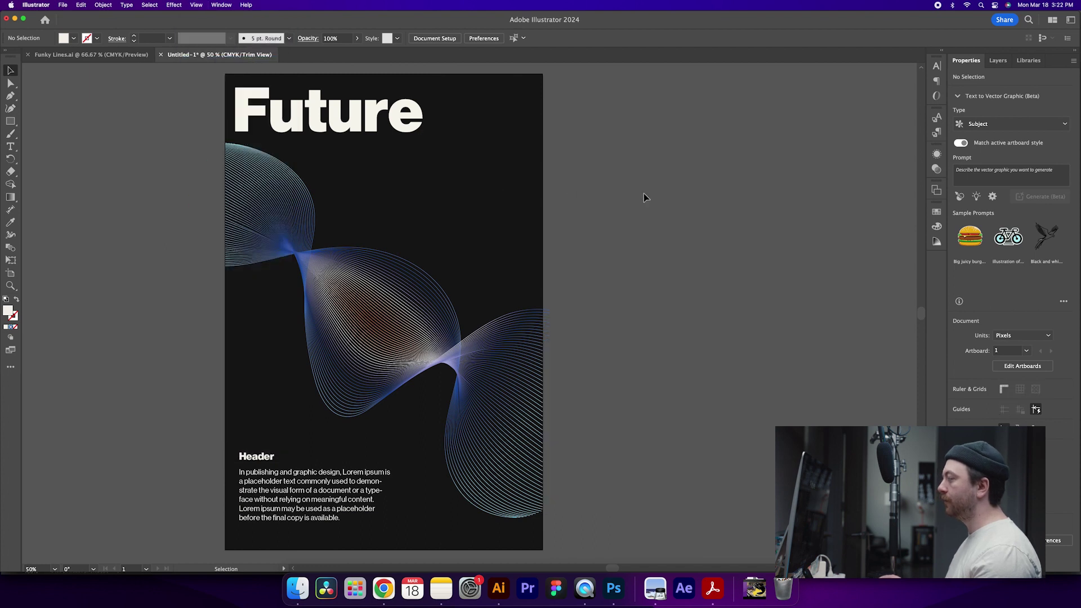
{"action": "key", "text": "super+minus"}
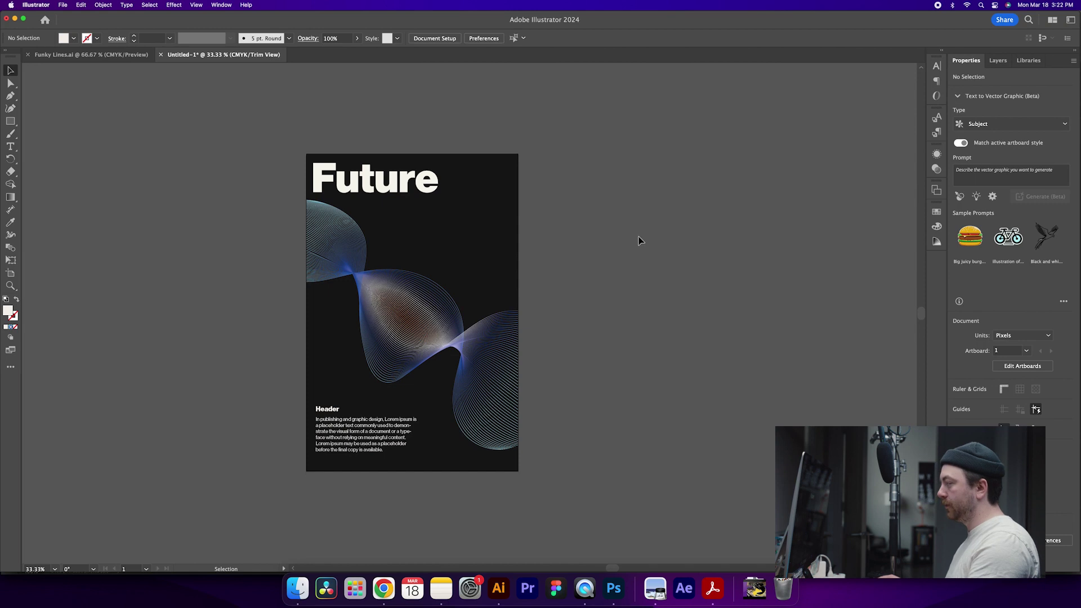
{"action": "key", "text": "m"}
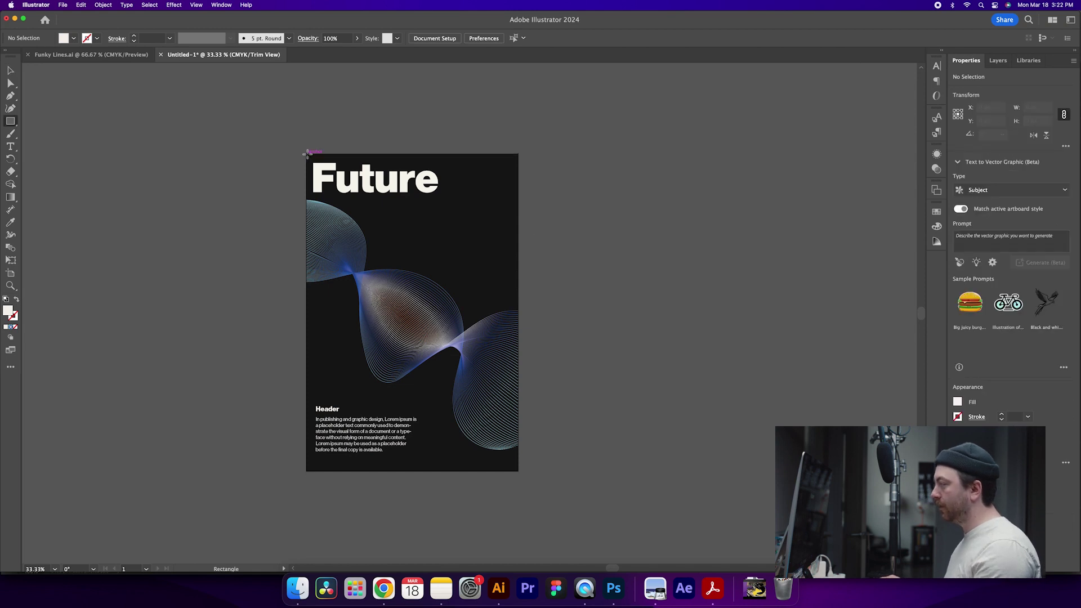
Draw a 1000 × 1500 px rectangle over the artboard and fill it #808080
{"action": "left_click_drag", "start_coordinate": [306, 153], "coordinate": [518, 472]}
{"action": "key", "text": "v"}
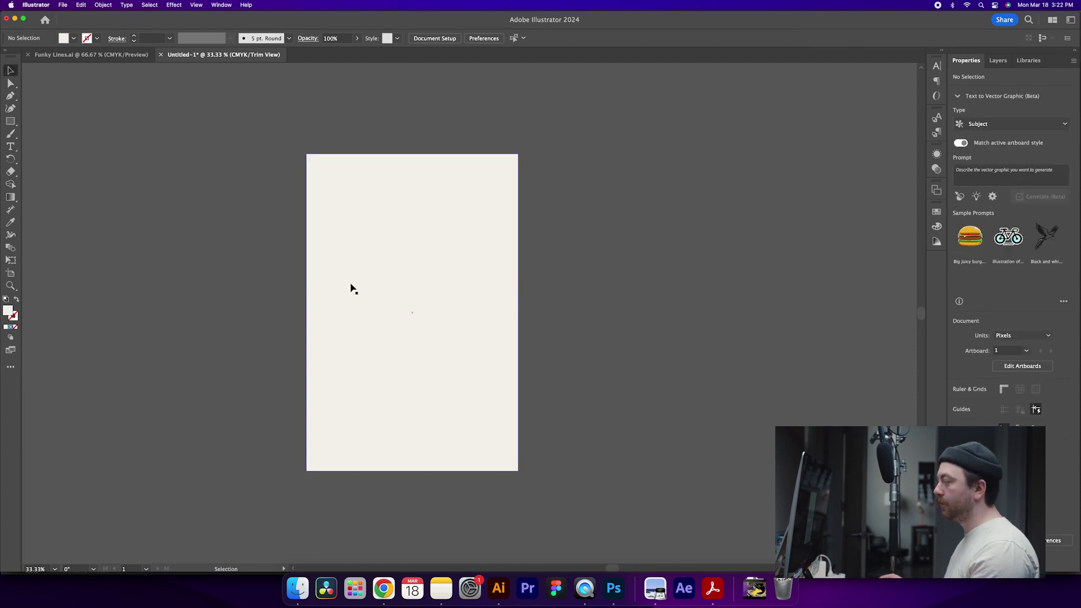
{"action": "double_click", "coordinate": [8, 310]}
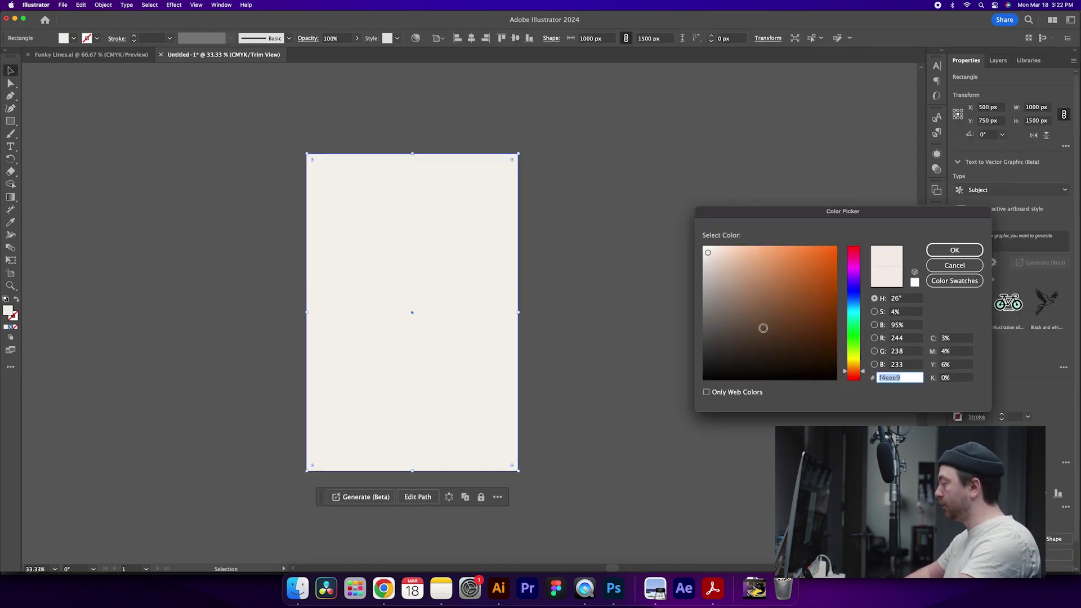
{"action": "type", "text": "808080"}
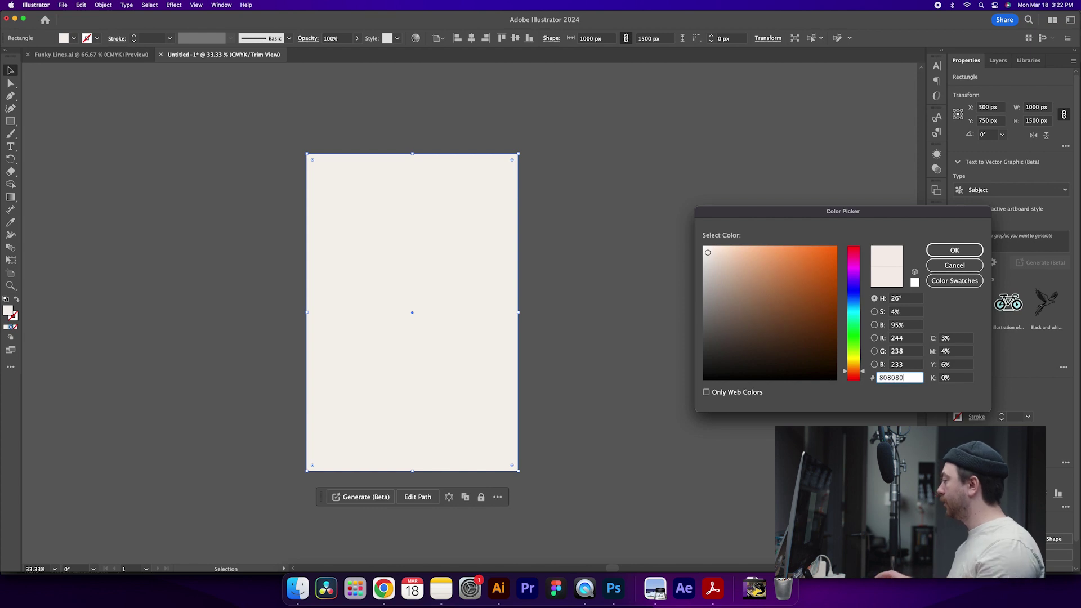
{"action": "left_click", "coordinate": [955, 250]}
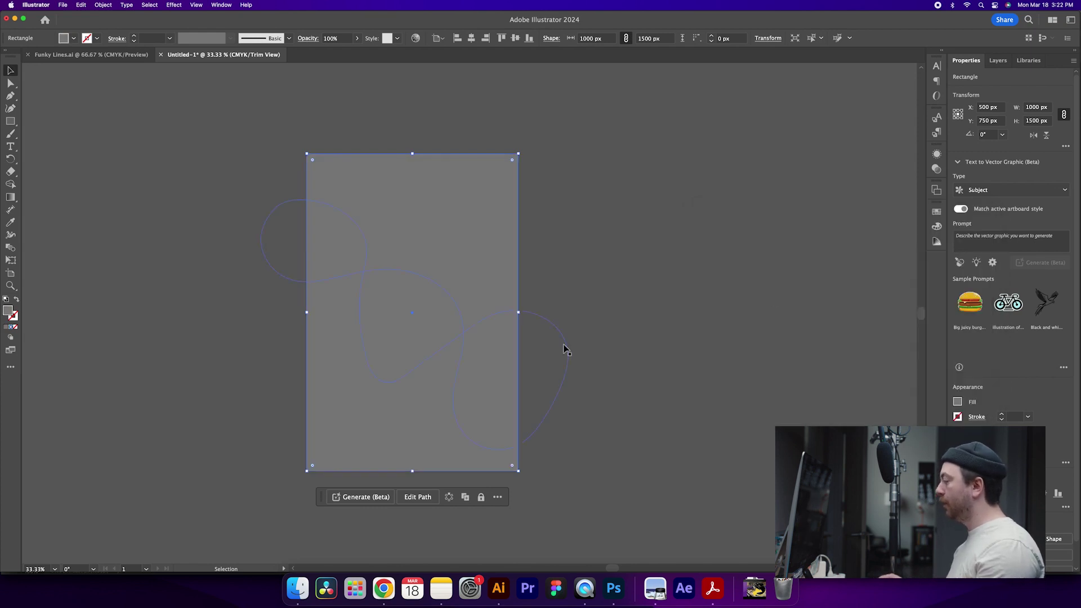
Open the Effect > Artistic > Film Grain settings for the grey rectangle
{"action": "left_click", "coordinate": [220, 5]}
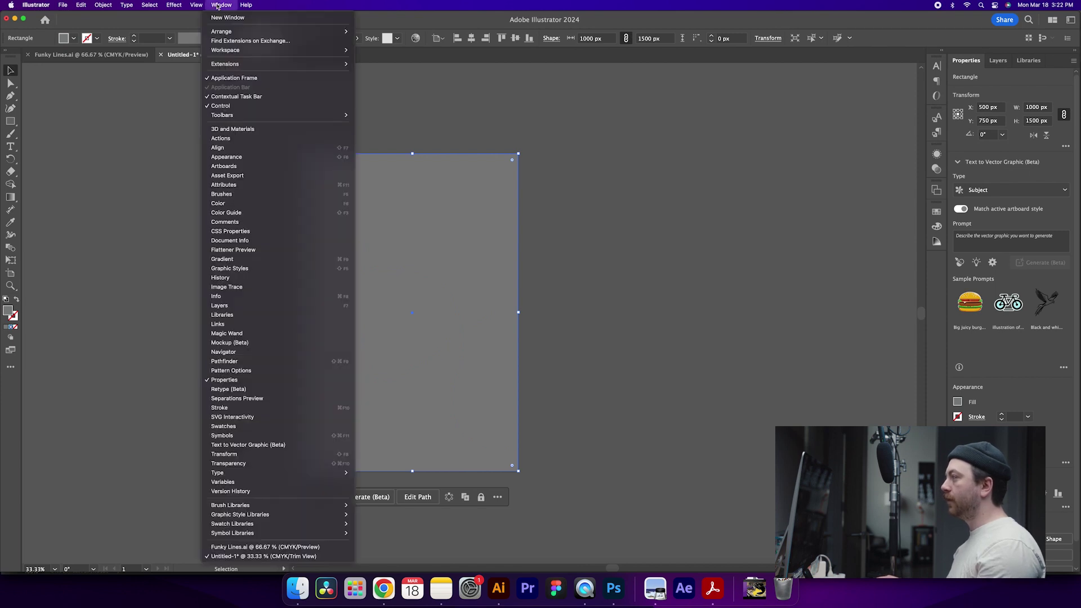
{"action": "mouse_move", "coordinate": [166, 5]}
{"action": "mouse_move", "coordinate": [232, 183]}
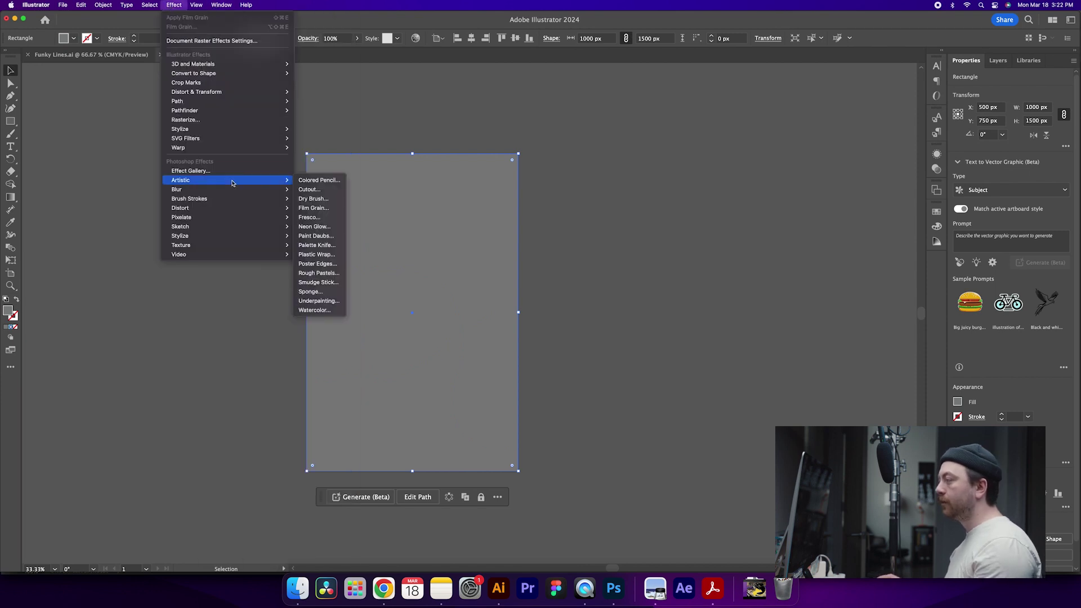
{"action": "left_click", "coordinate": [329, 212]}
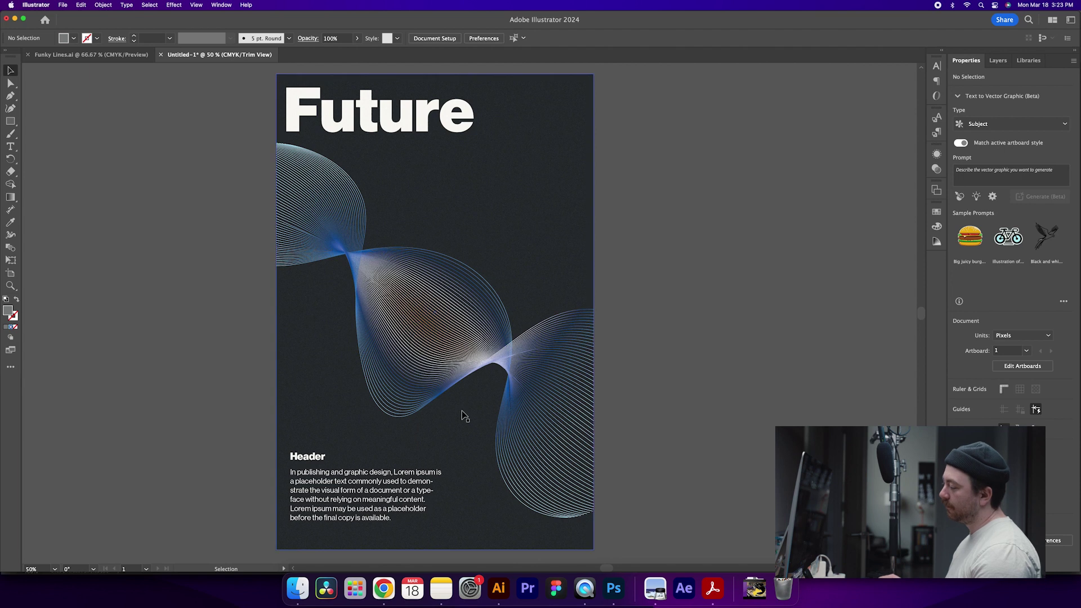
Shift the body text block and the 'Future' headline right, then nudge the headline down
{"action": "left_click", "coordinate": [385, 489]}
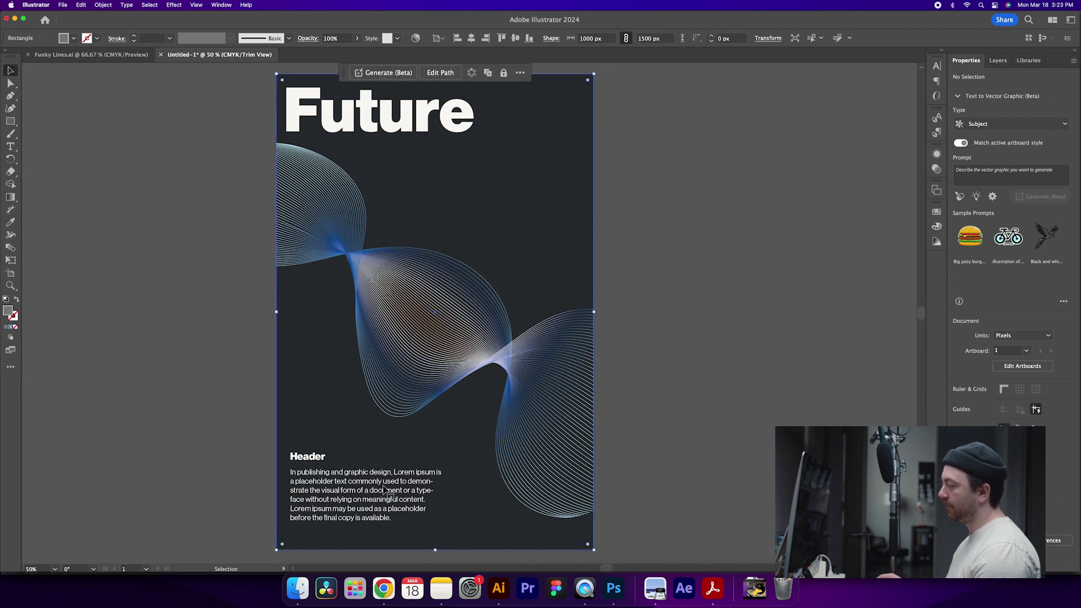
{"action": "left_click", "coordinate": [617, 465]}
{"action": "left_click_drag", "start_coordinate": [407, 485], "coordinate": [424, 485]}
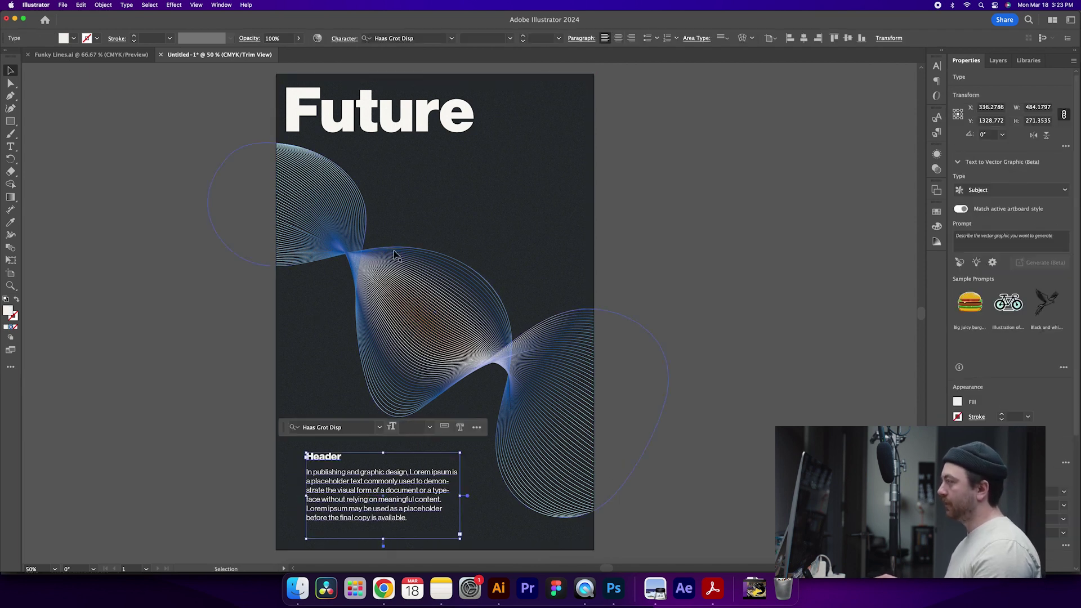
{"action": "left_click_drag", "start_coordinate": [345, 131], "coordinate": [366, 132]}
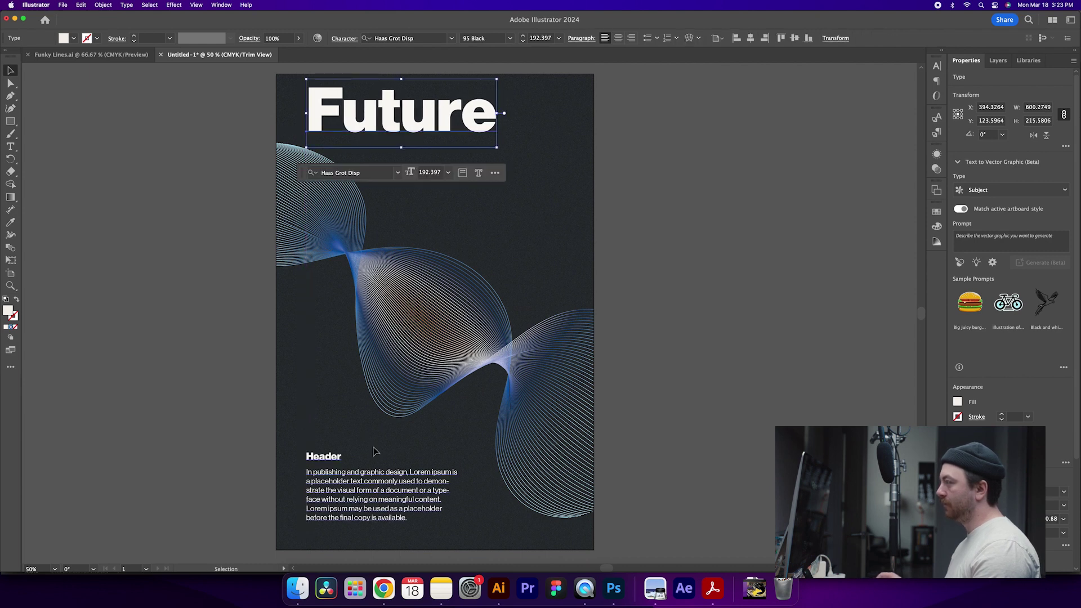
{"action": "key", "text": "ctrl+z"}
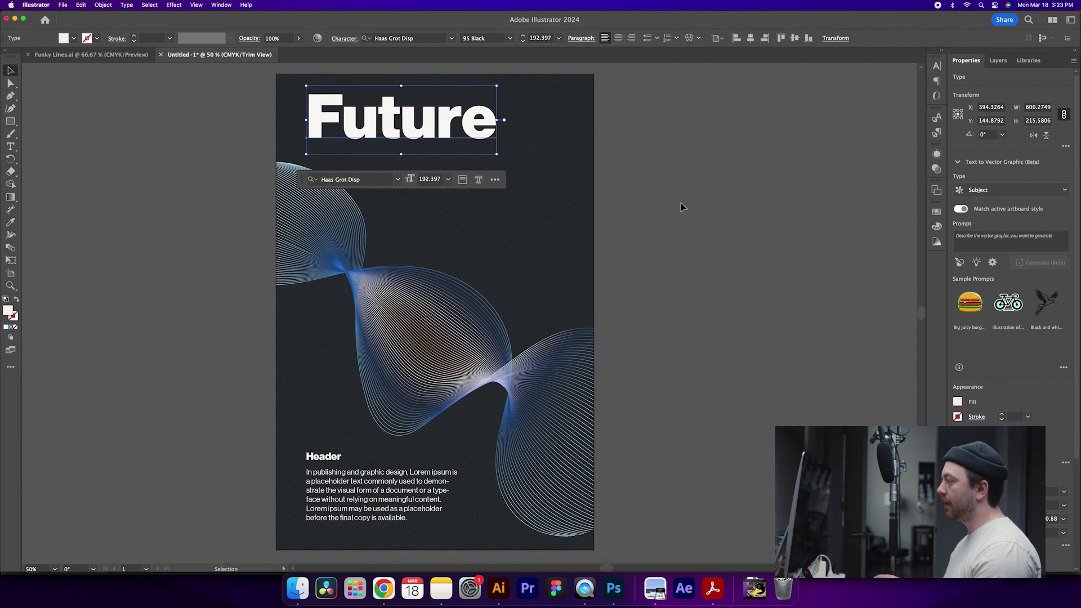
{"action": "left_click", "coordinate": [680, 203]}
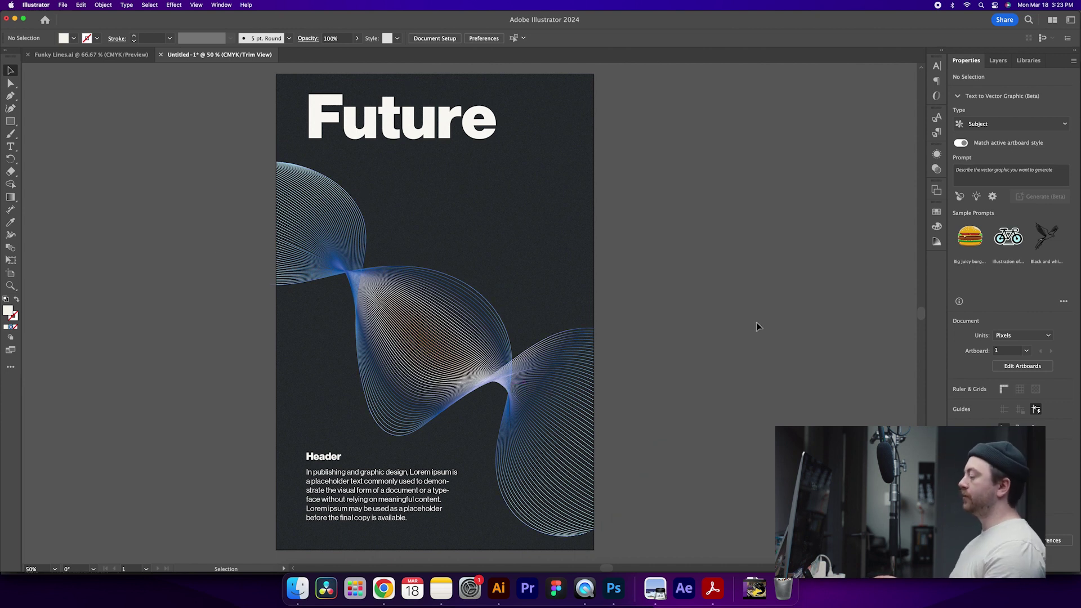
Reverse the downward nudge so the helix wave returns to its higher spot
{"action": "key", "text": "ctrl+shift+z"}
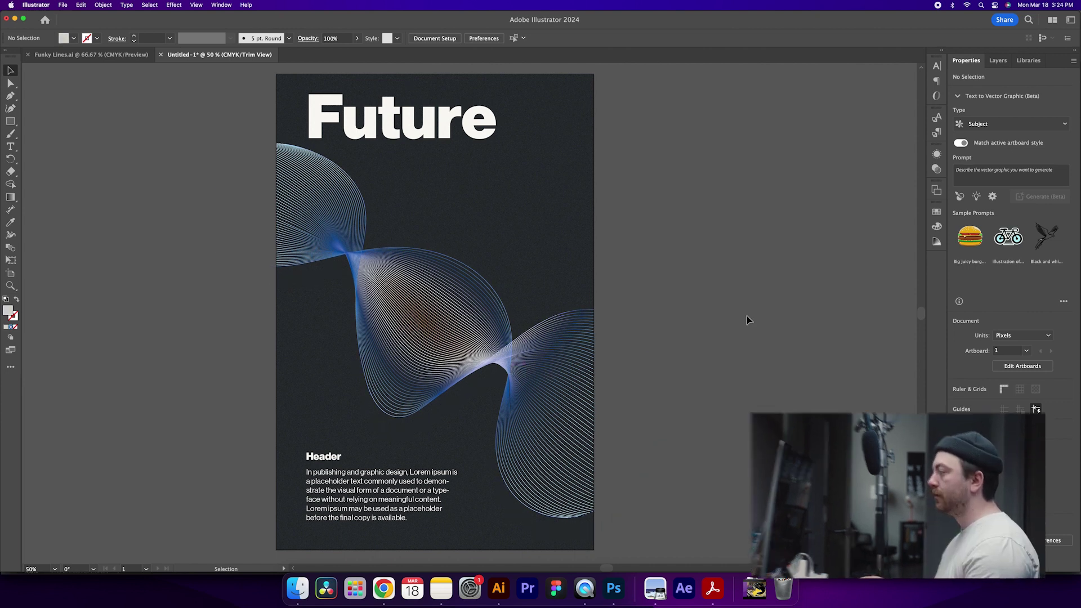